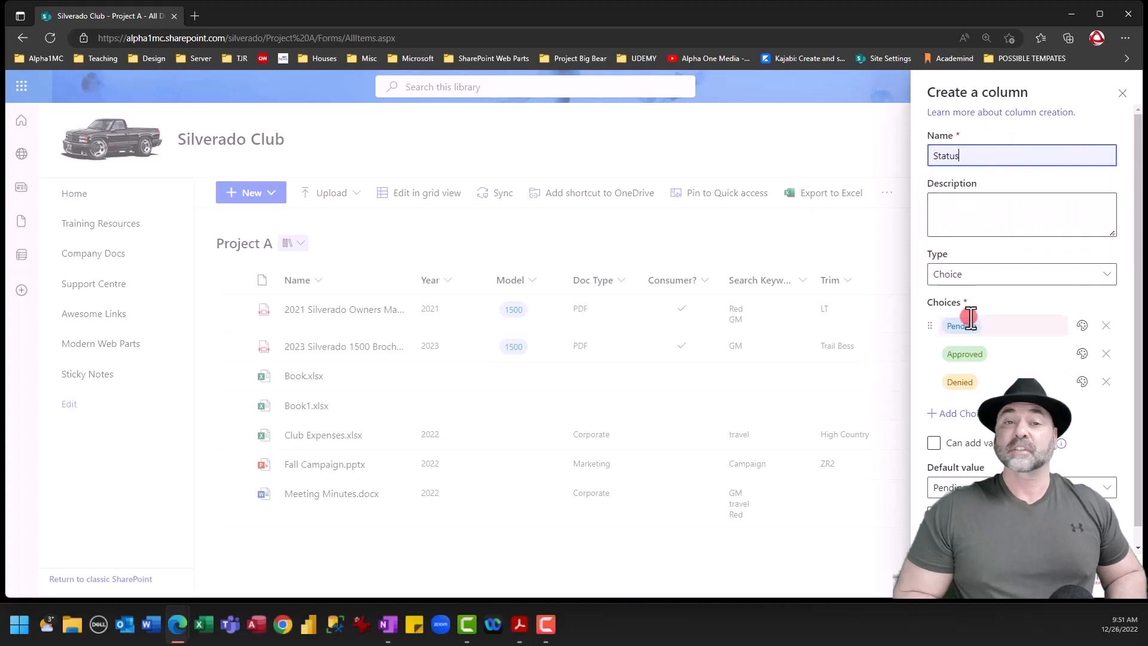
Save the Status choice column and start creating a Power Automate flow for the Project A library
click(948, 574)
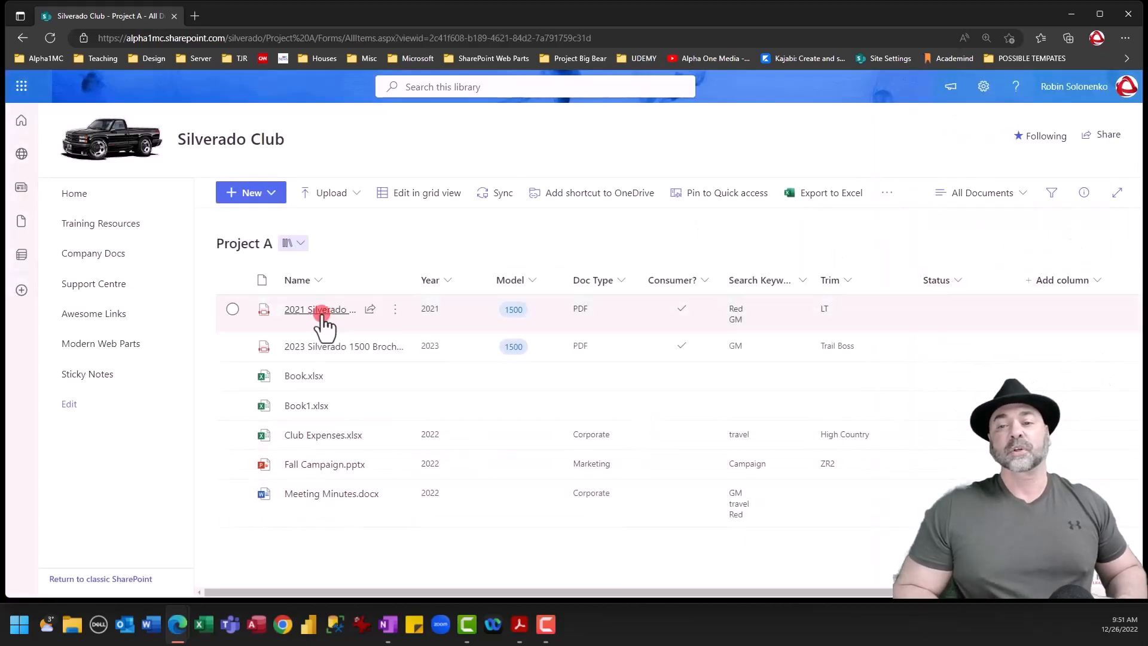
click(887, 192)
mouse_move(936, 248)
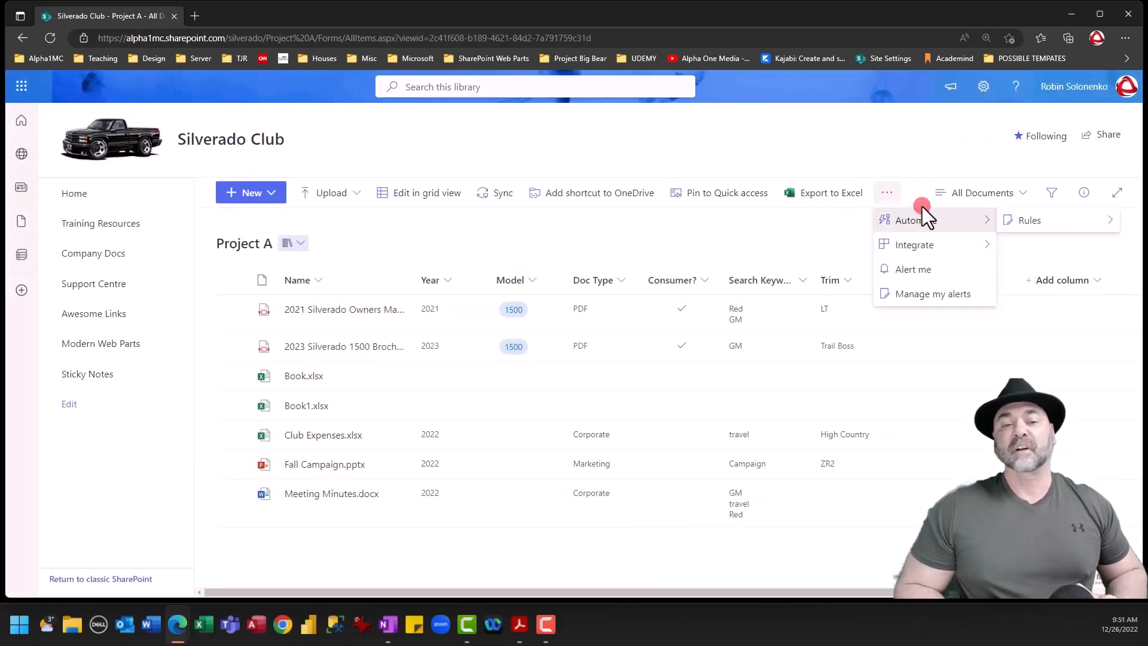
mouse_move(1055, 272)
click(934, 274)
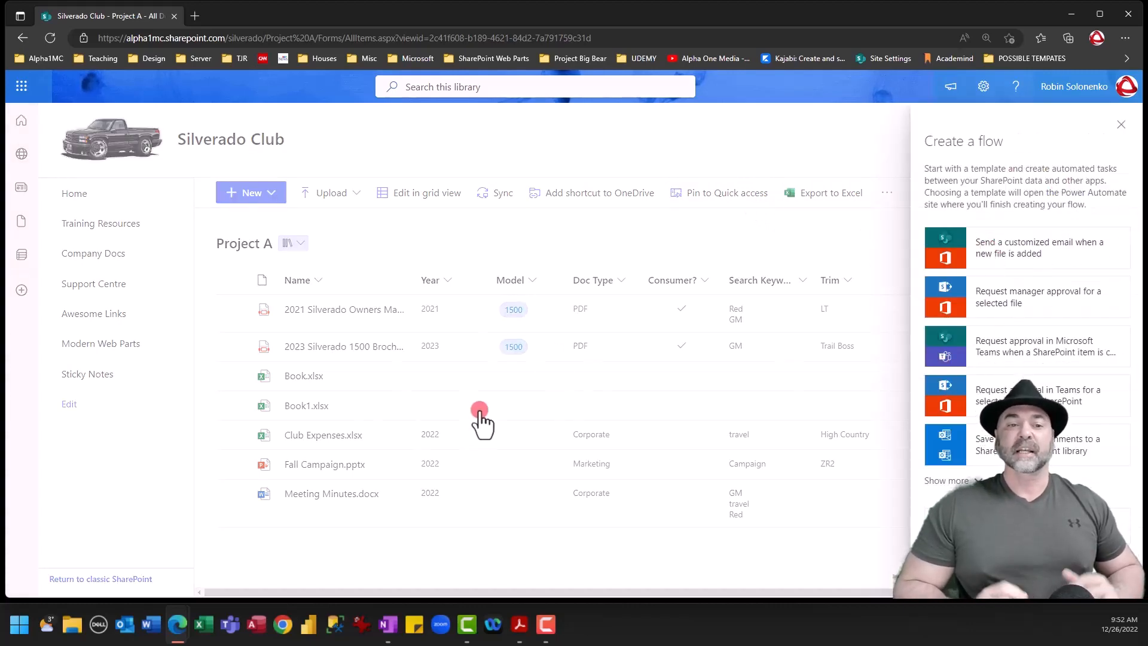
Expand the flow template list and choose "When a new file is added in SharePoint, complete a custom action"
click(948, 480)
scroll(994, 299, down, 5)
scroll(1035, 383, down, 2)
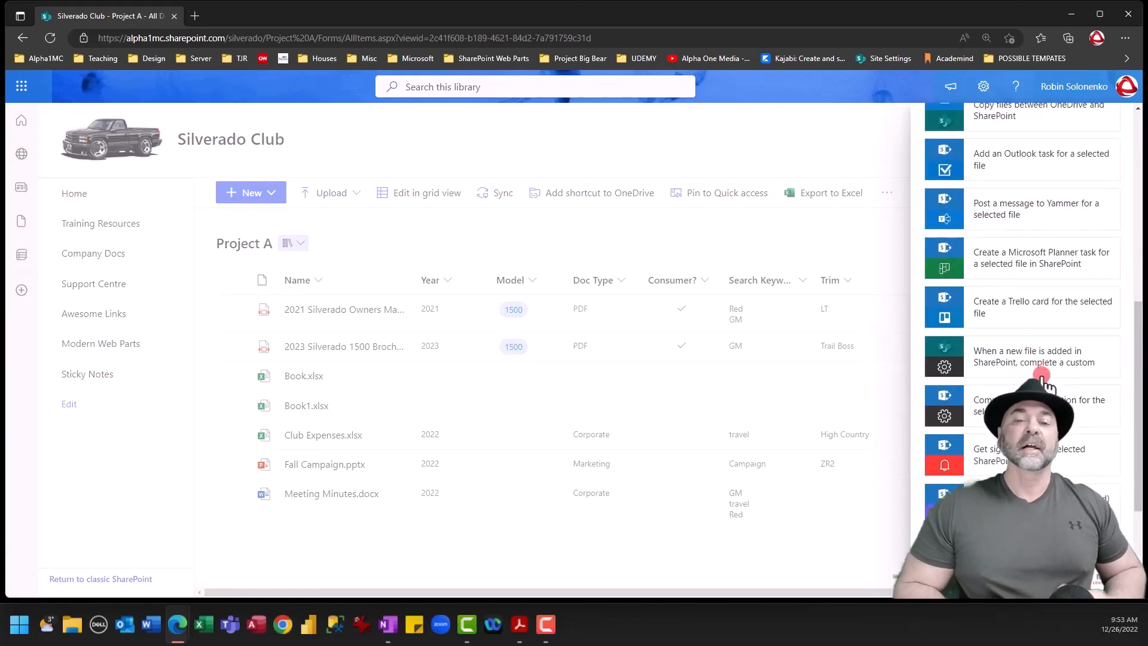
click(1037, 366)
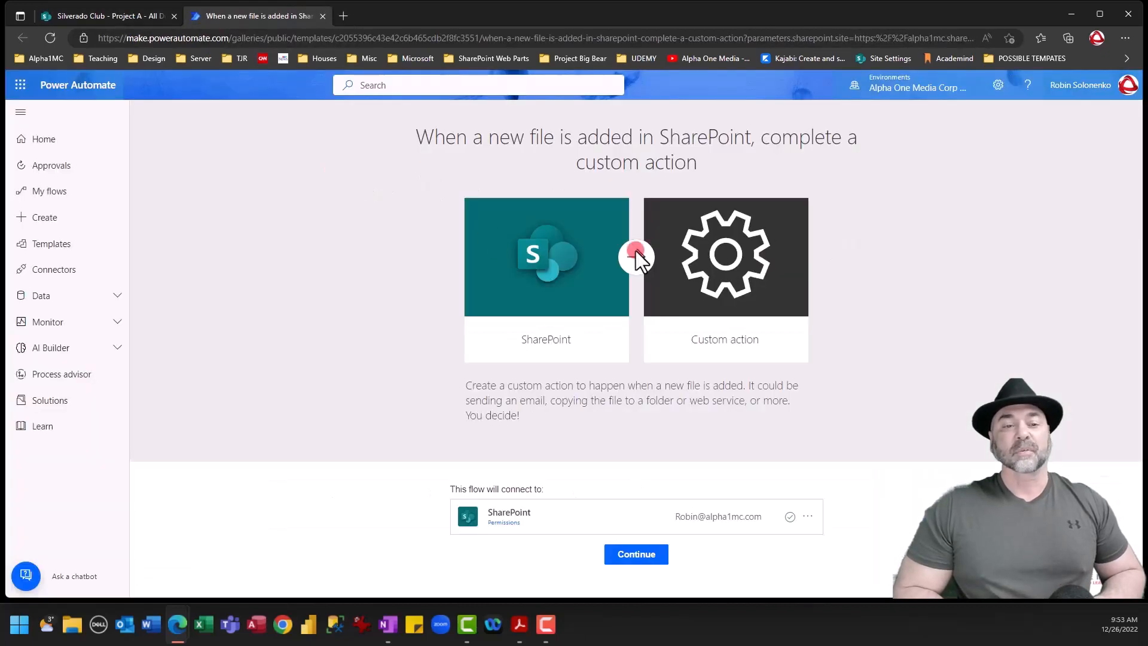
Continue with the template's SharePoint connection and start adding a new step below the file-created trigger
drag(474, 138, 697, 167)
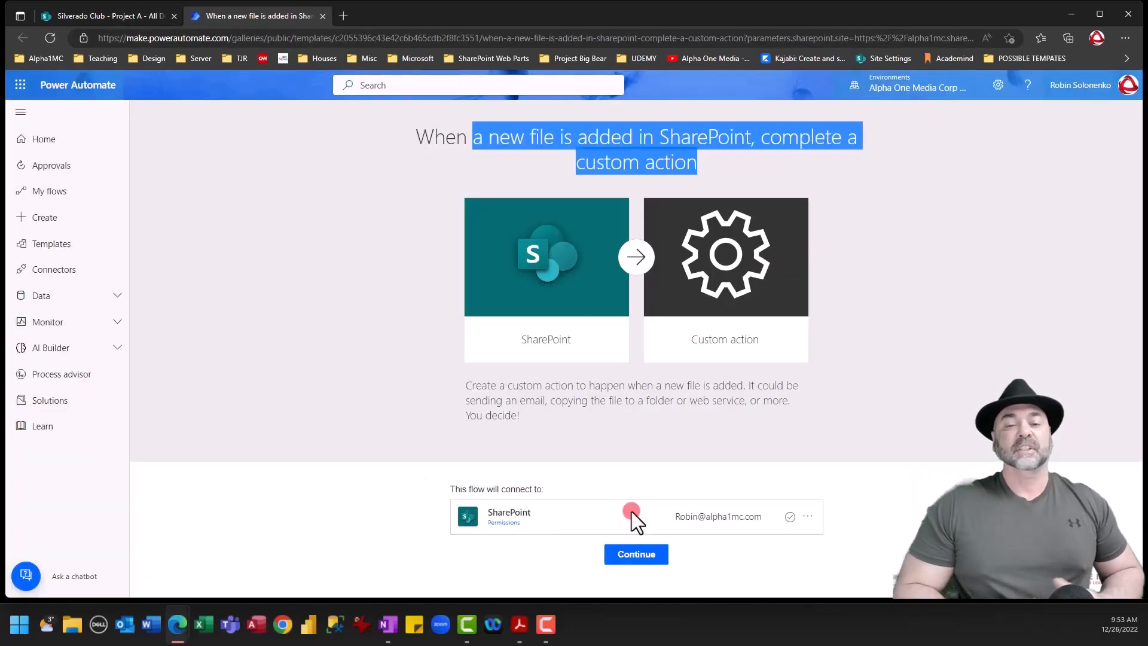
click(640, 554)
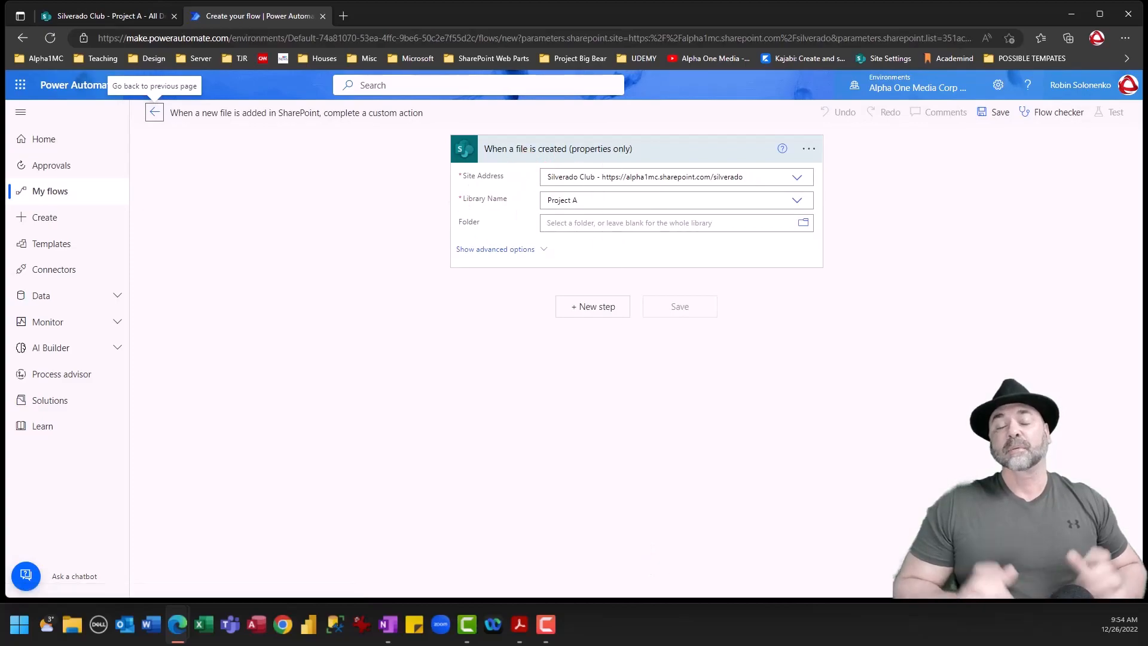
click(590, 307)
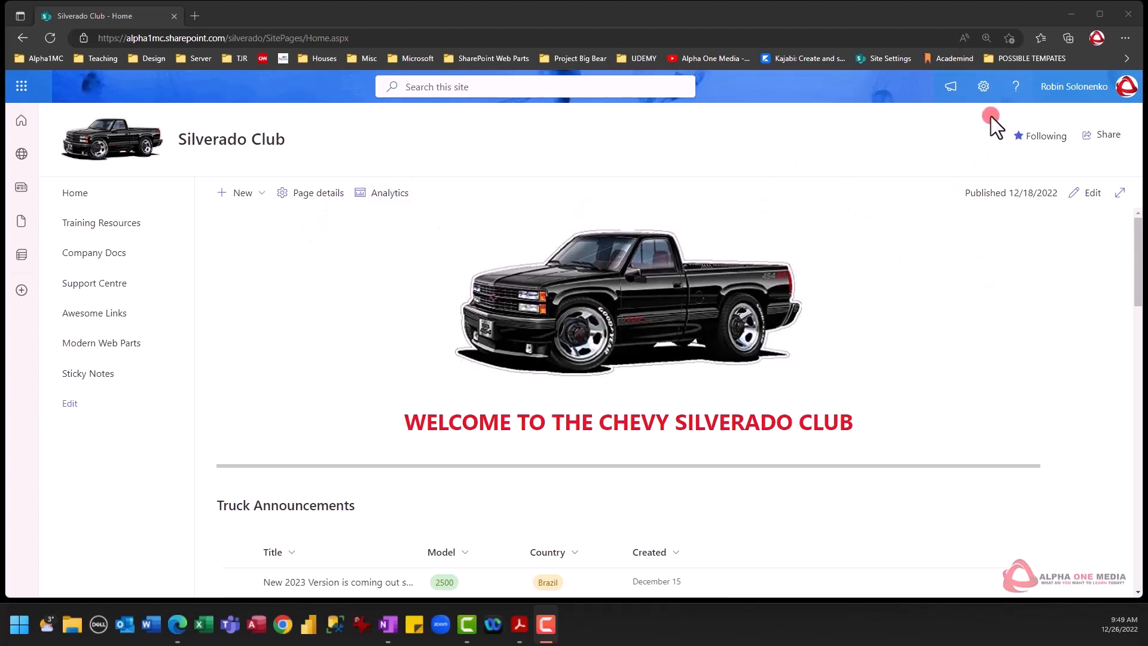
Open the Project A document library from the Silverado Club site contents
click(981, 93)
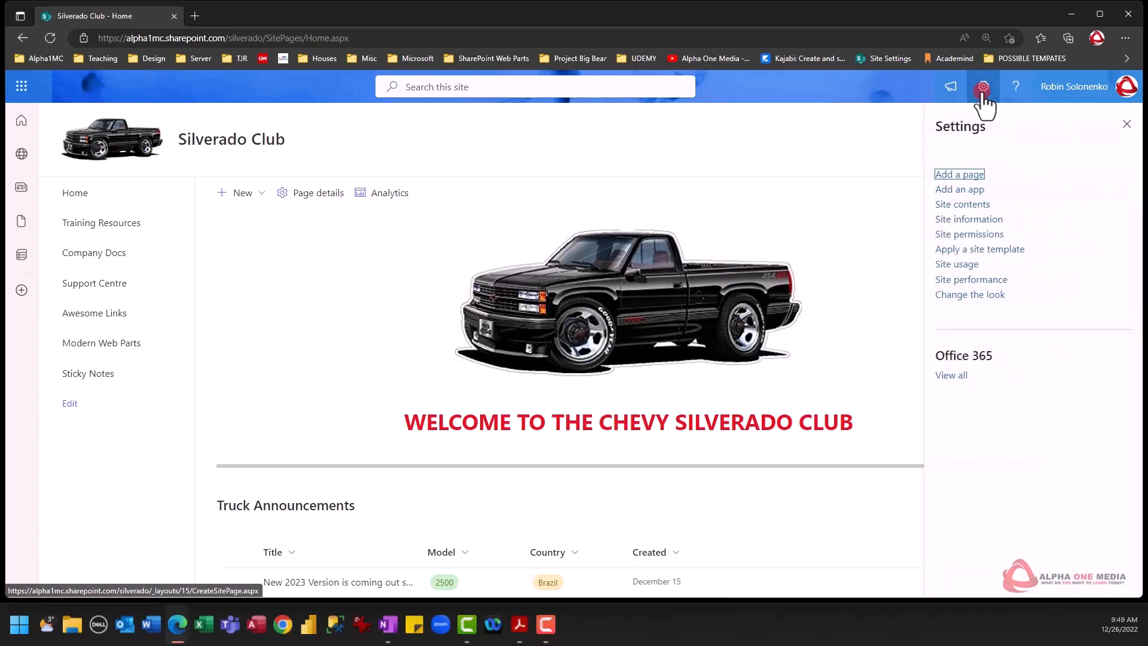
click(969, 204)
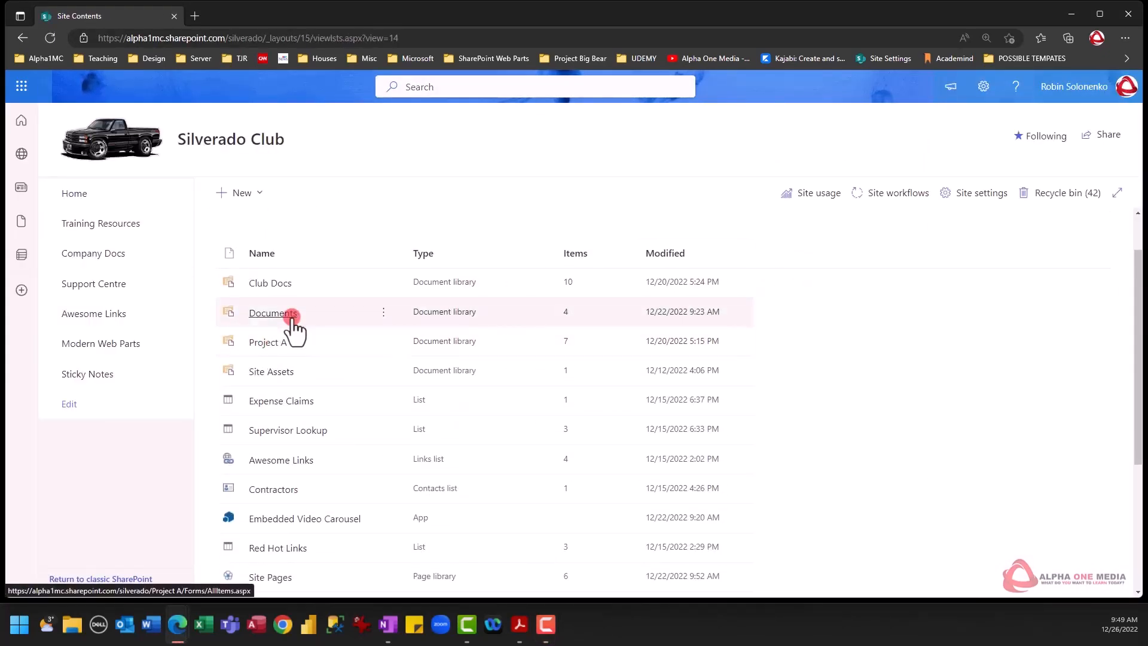
click(267, 342)
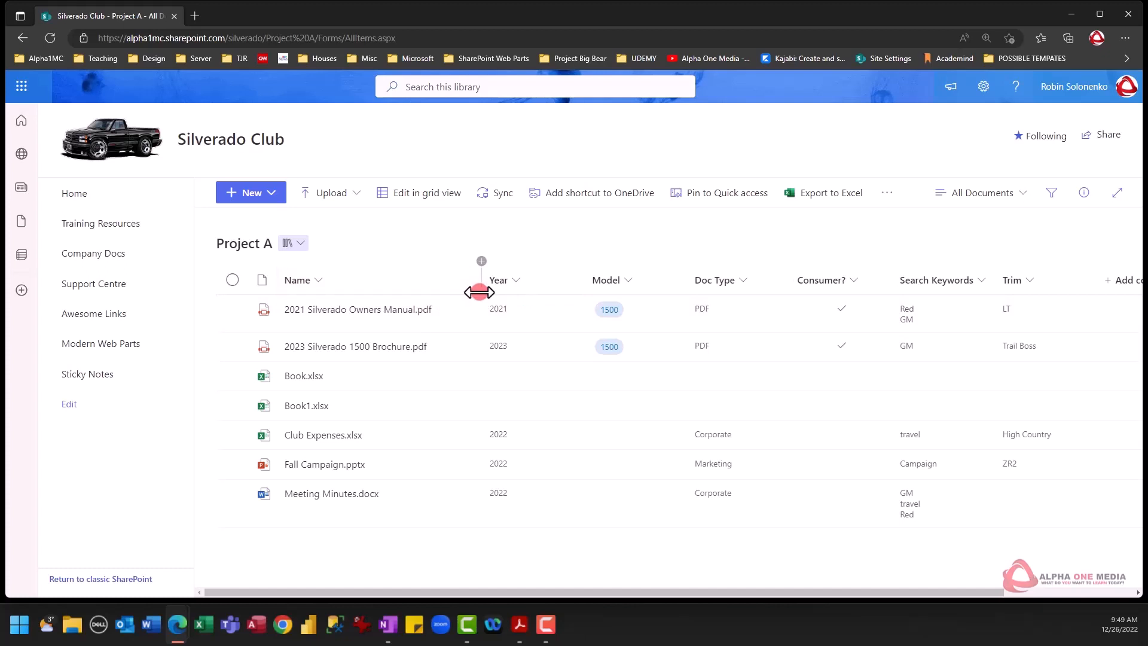
Narrow the Name, Year, Model, Doc Type, Consumer? and Search Keywords columns to make room for another column
drag(478, 291, 398, 291)
drag(515, 278, 469, 279)
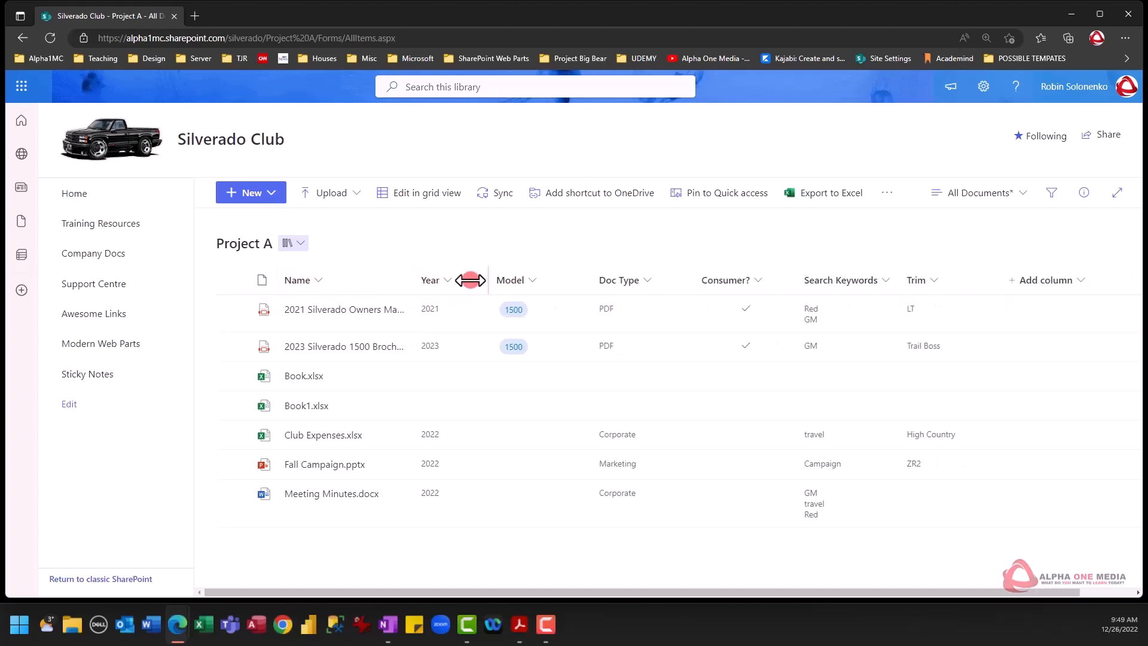
drag(585, 274, 559, 275)
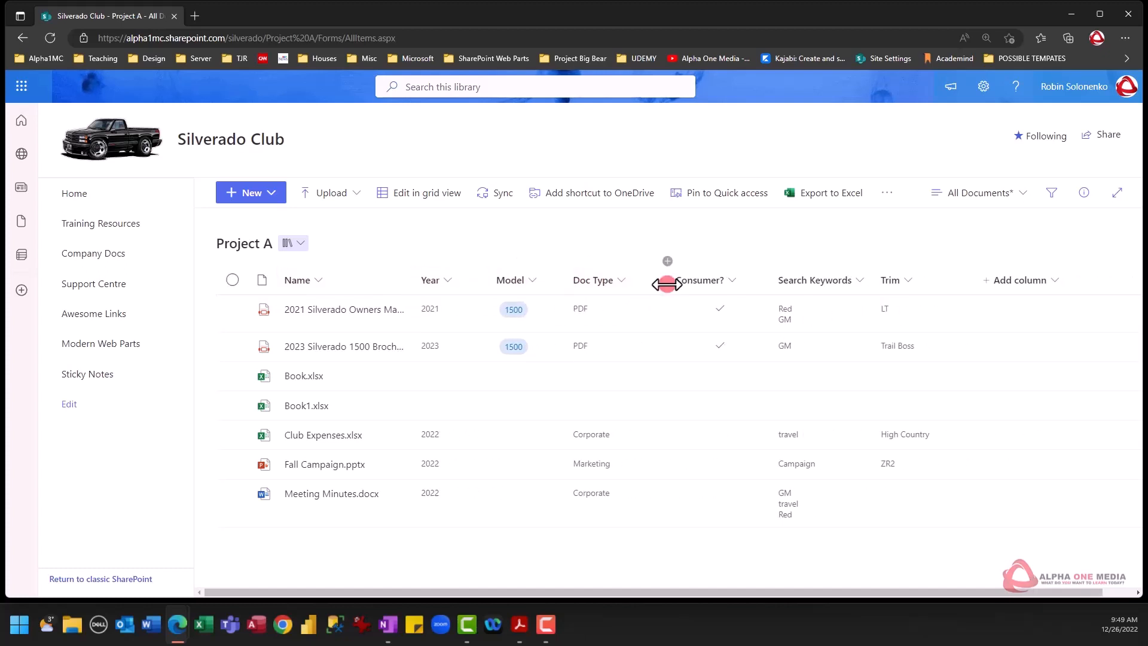
drag(664, 281, 636, 282)
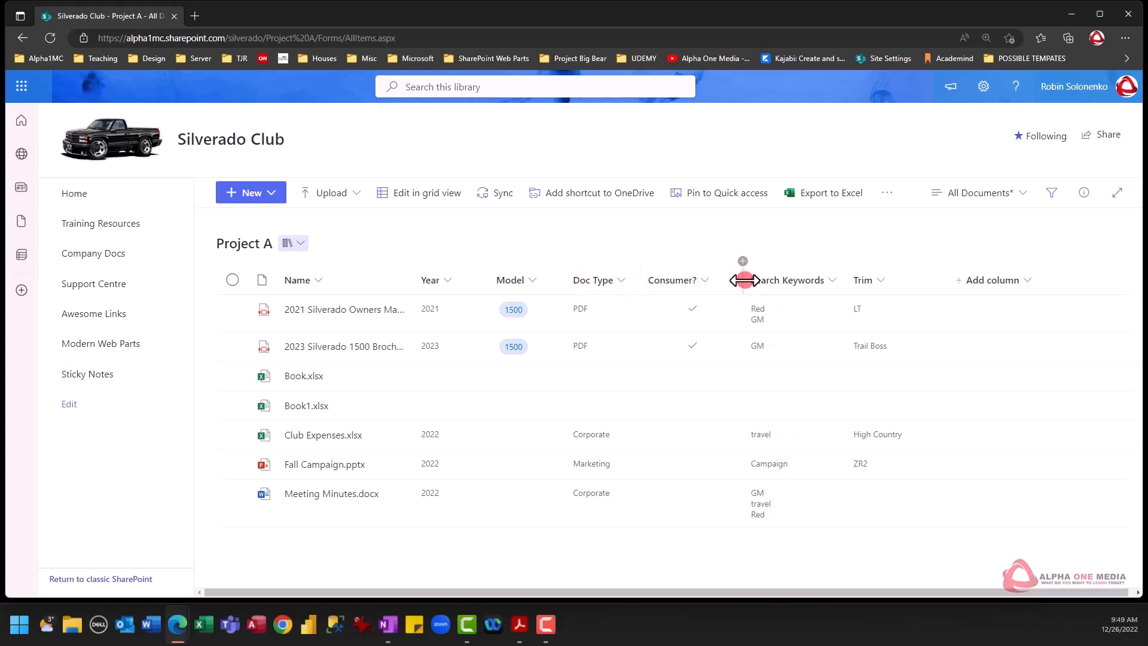
drag(743, 281, 722, 281)
drag(822, 278, 811, 281)
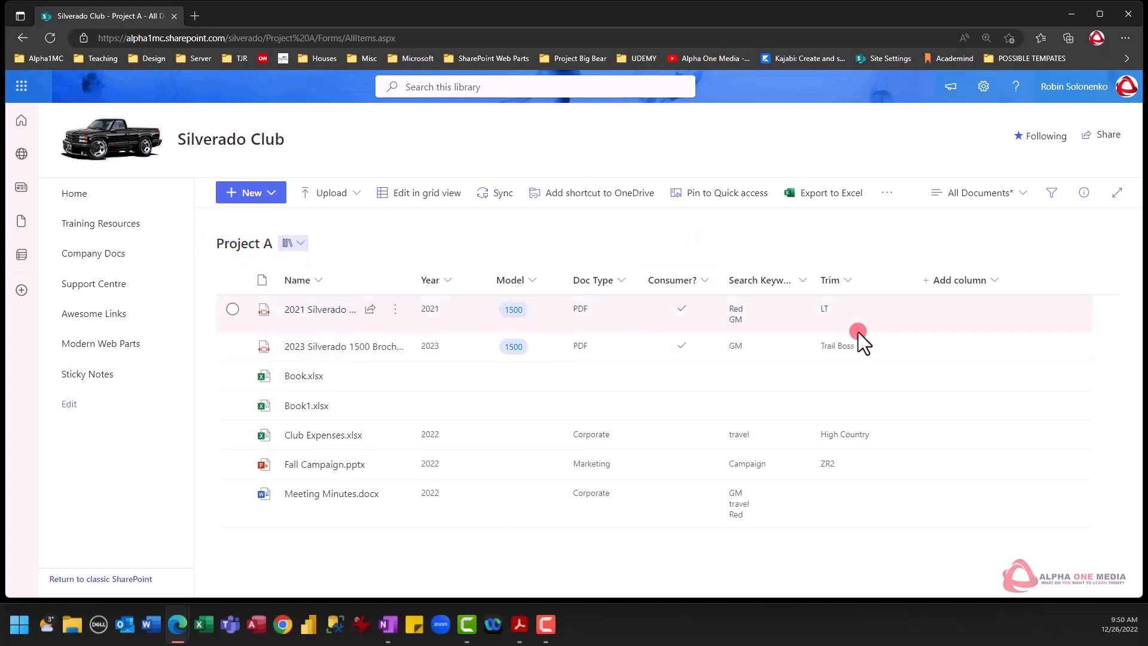
Start a new Choice column in the Project A library and name it Status
click(969, 284)
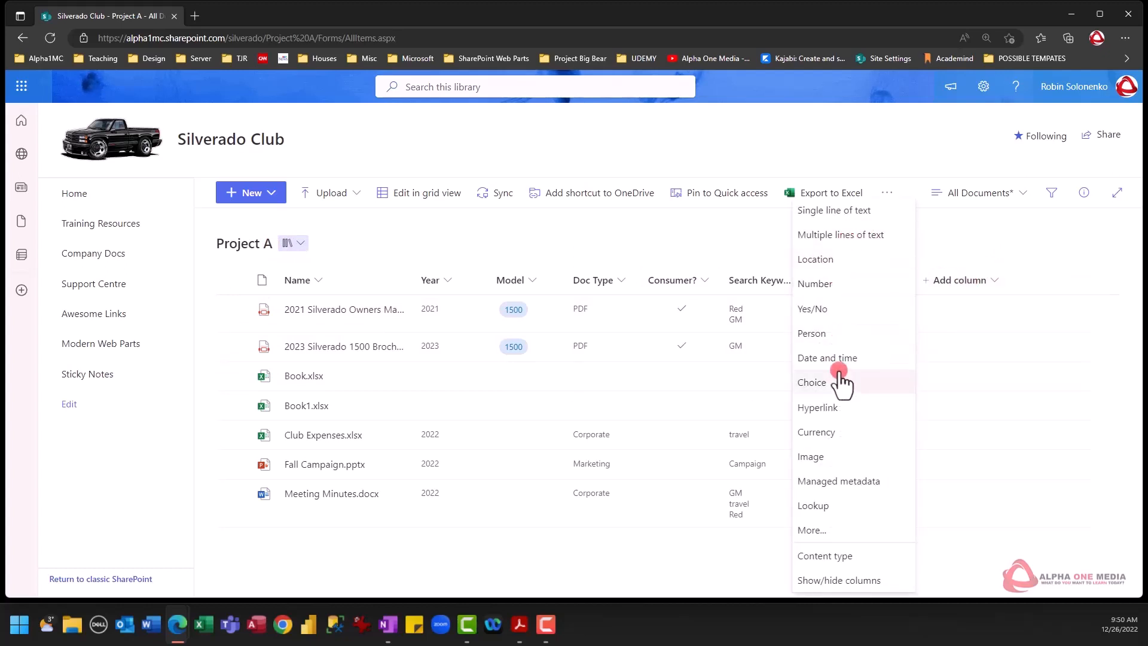
click(812, 382)
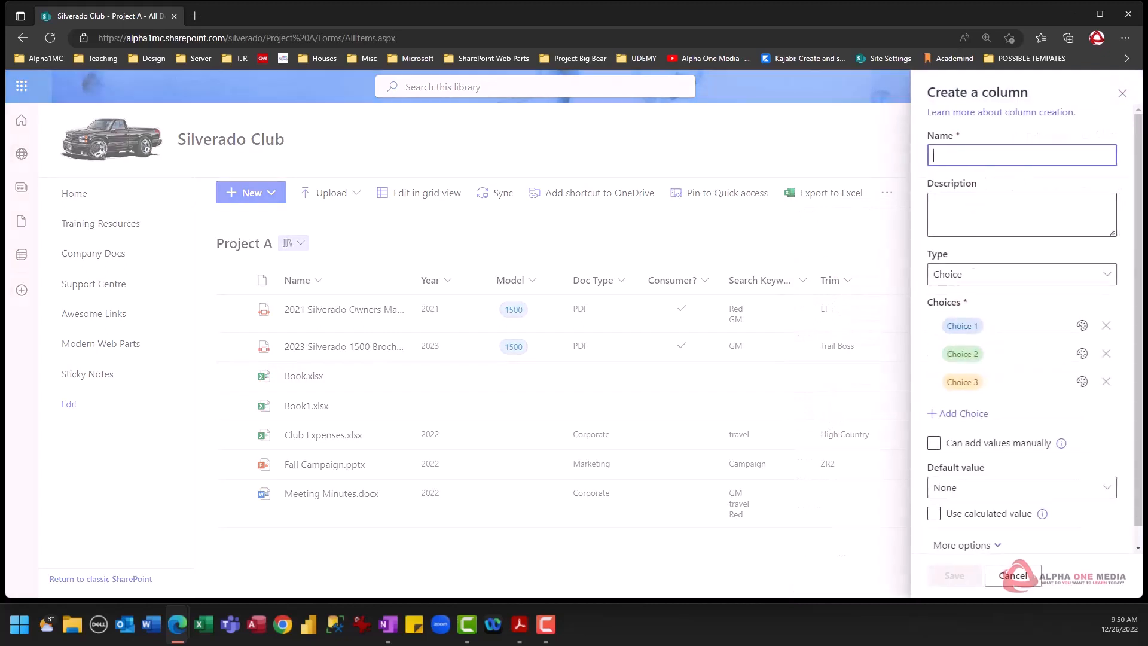
text(Status)
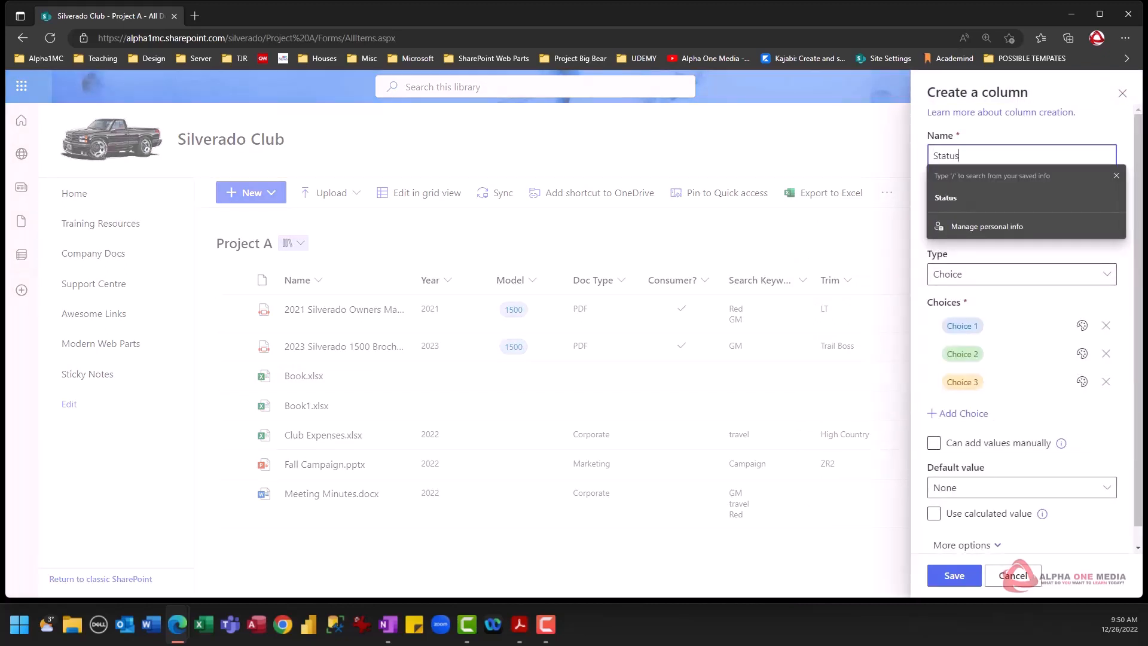
click(1004, 195)
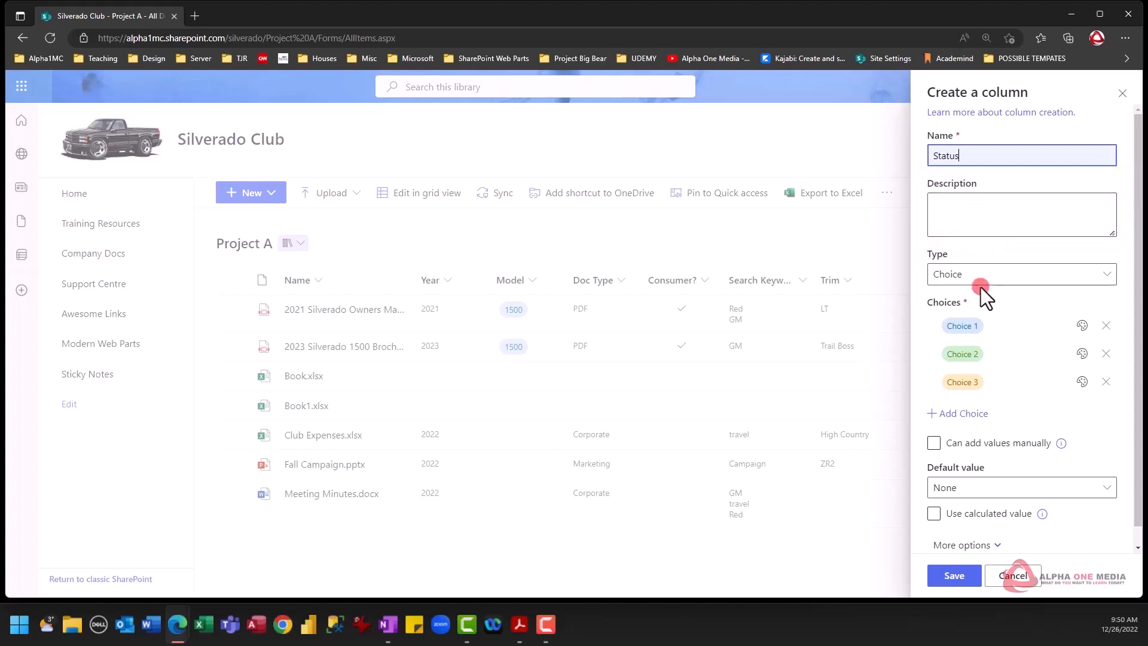
Define the Status column's three choices as Pending, Approved and Denied, removing the extra fourth choice
click(968, 326)
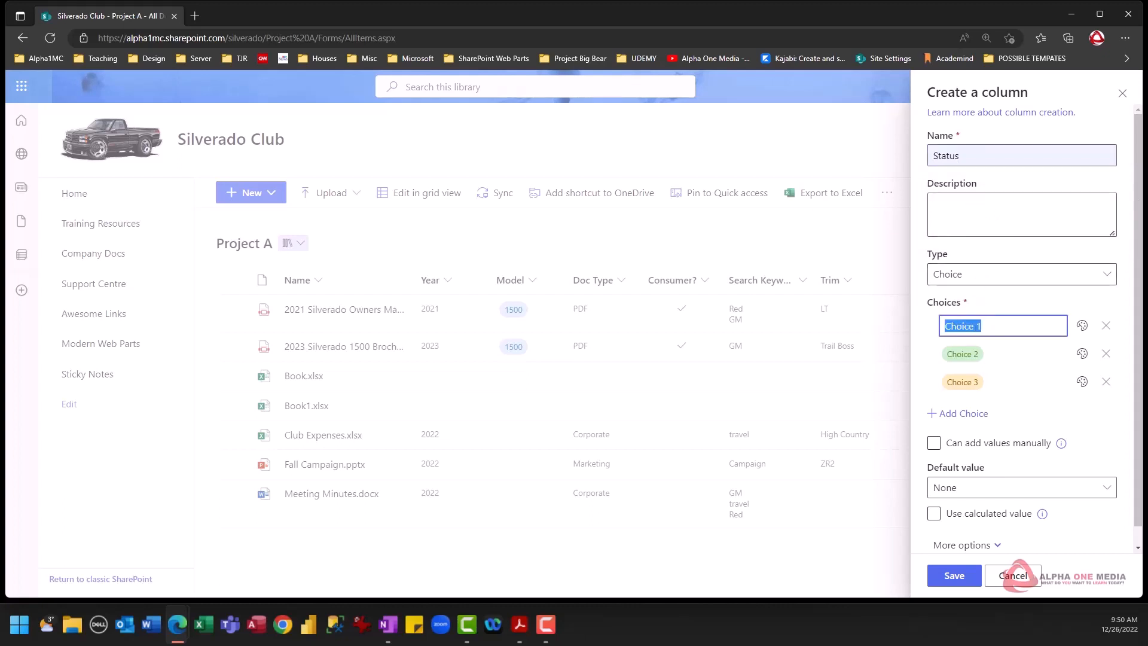
text(Pending)
click(994, 354)
text(Appr)
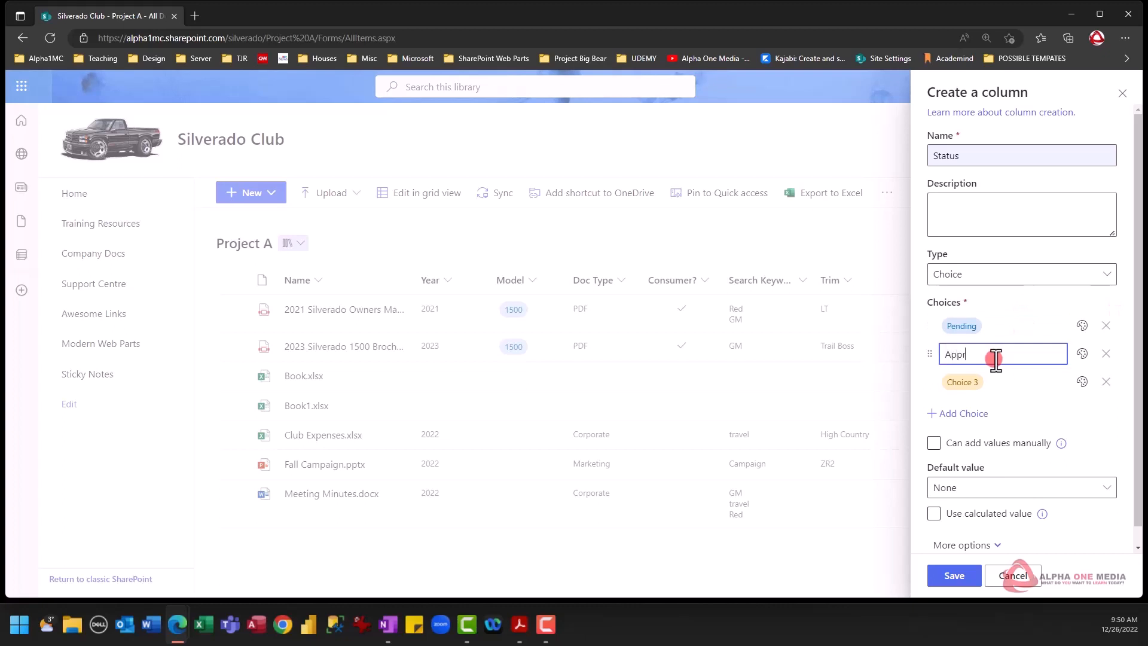
text(oved)
click(993, 382)
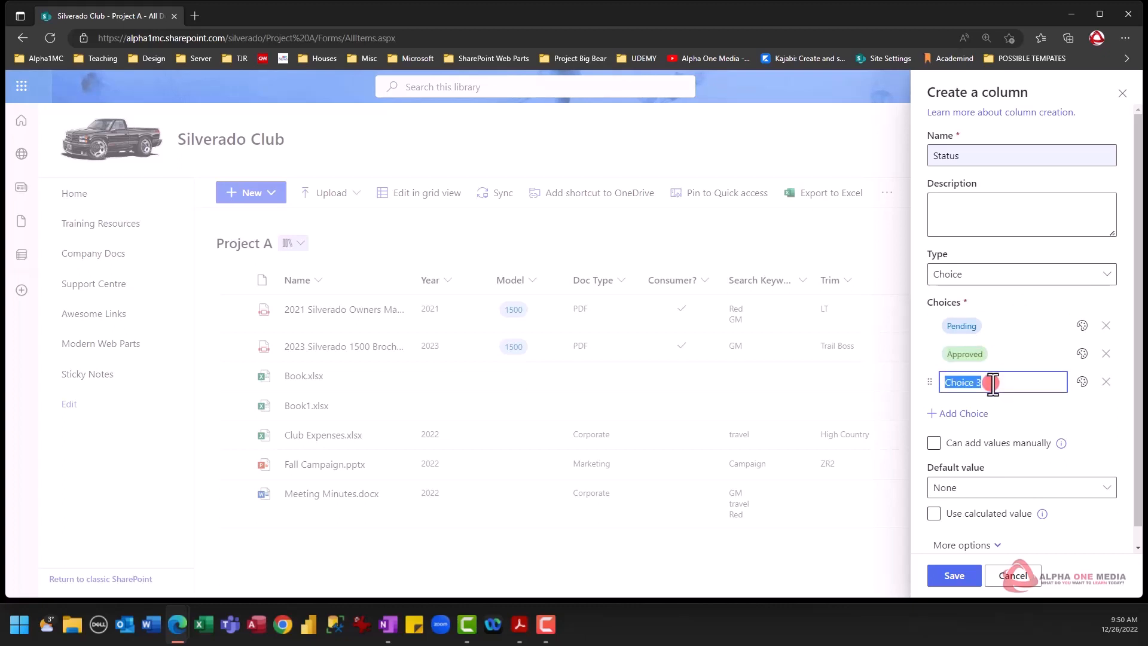
text(Denied)
key(Return)
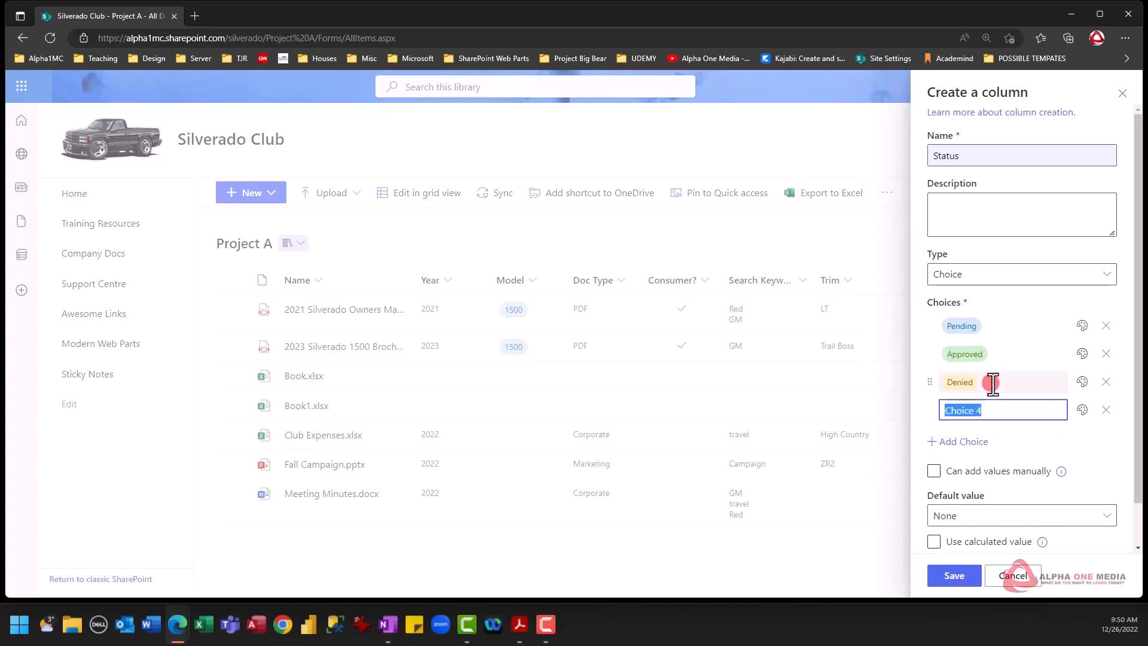
click(1106, 409)
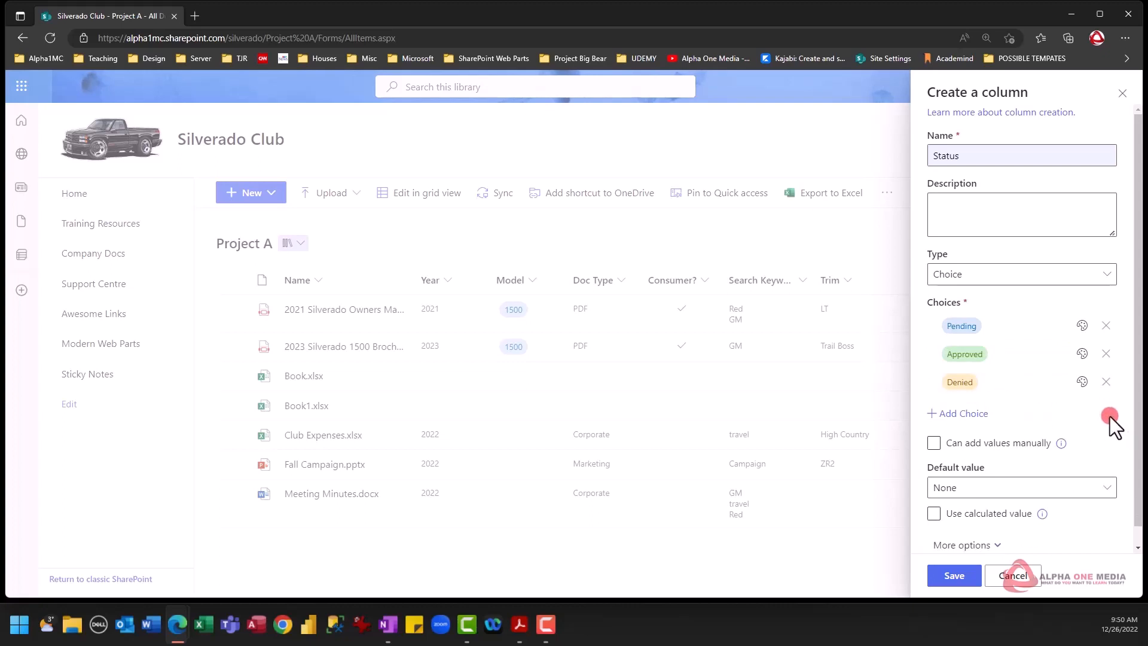
Set the Status column's default value to Pending and save the column
click(1044, 488)
click(1005, 415)
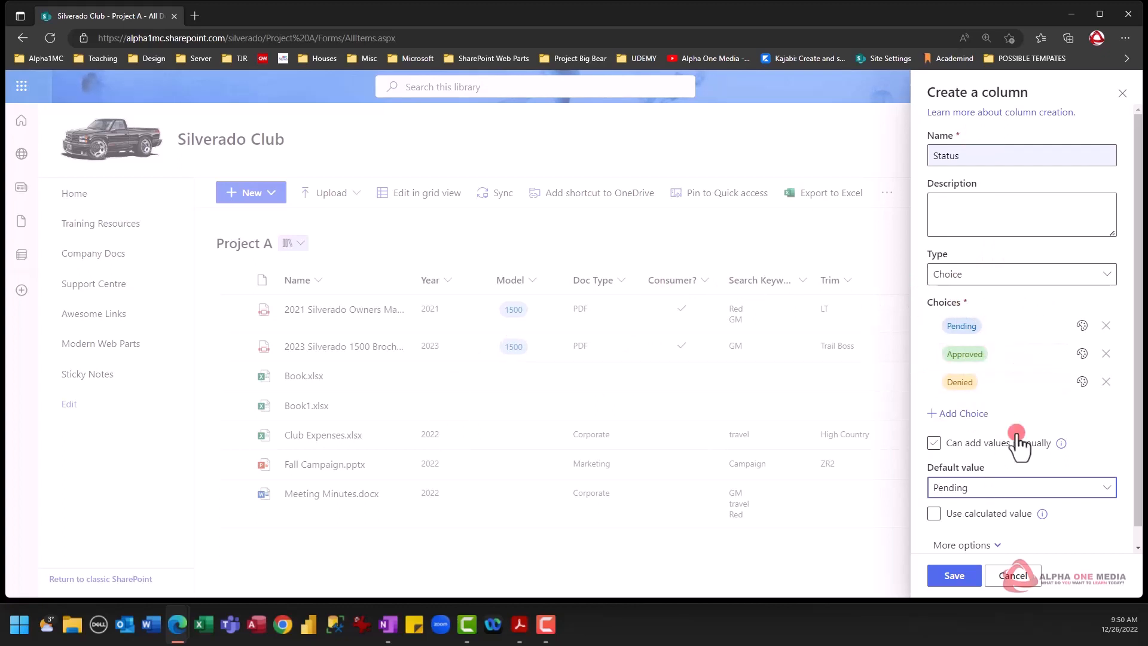
double_click(976, 154)
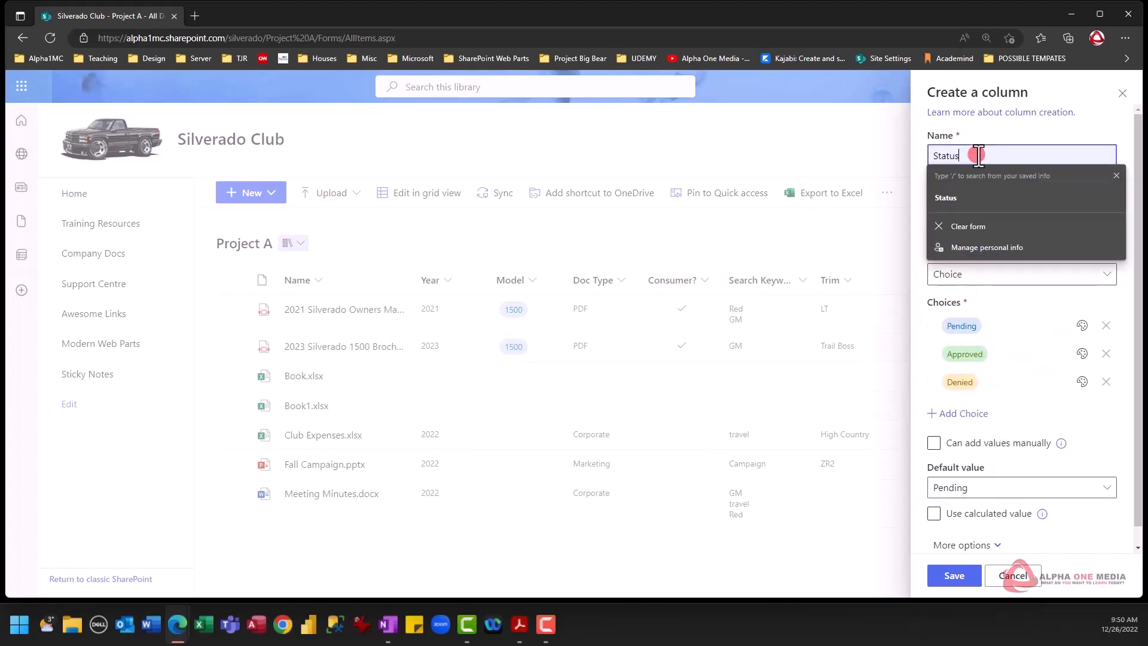
click(1006, 139)
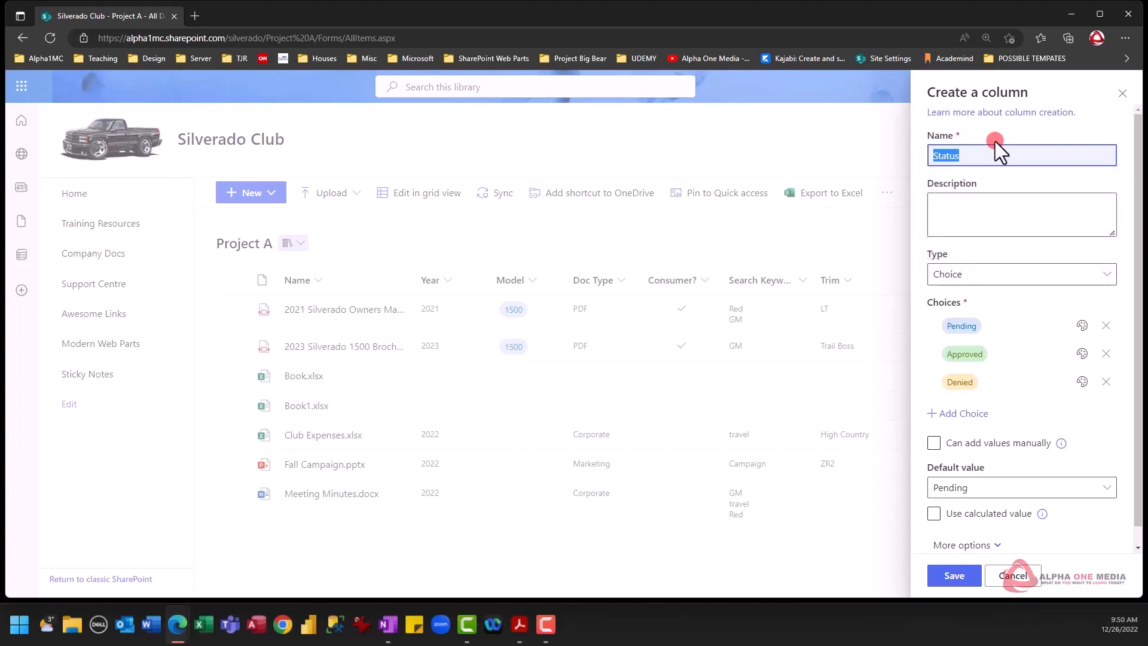
click(976, 155)
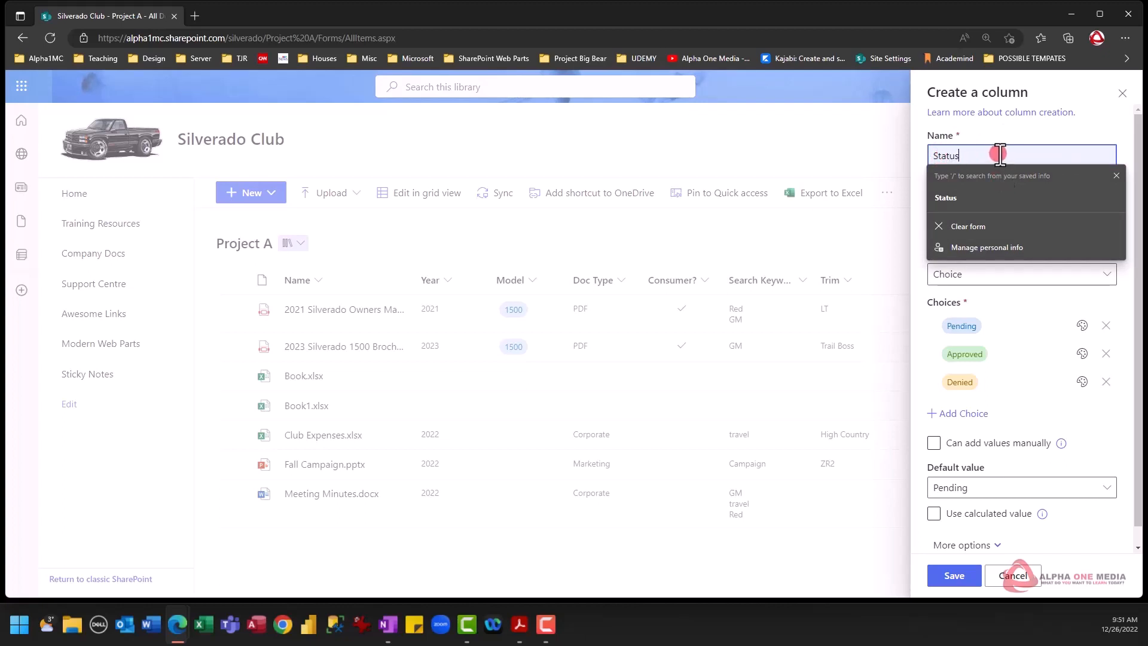
key(Escape)
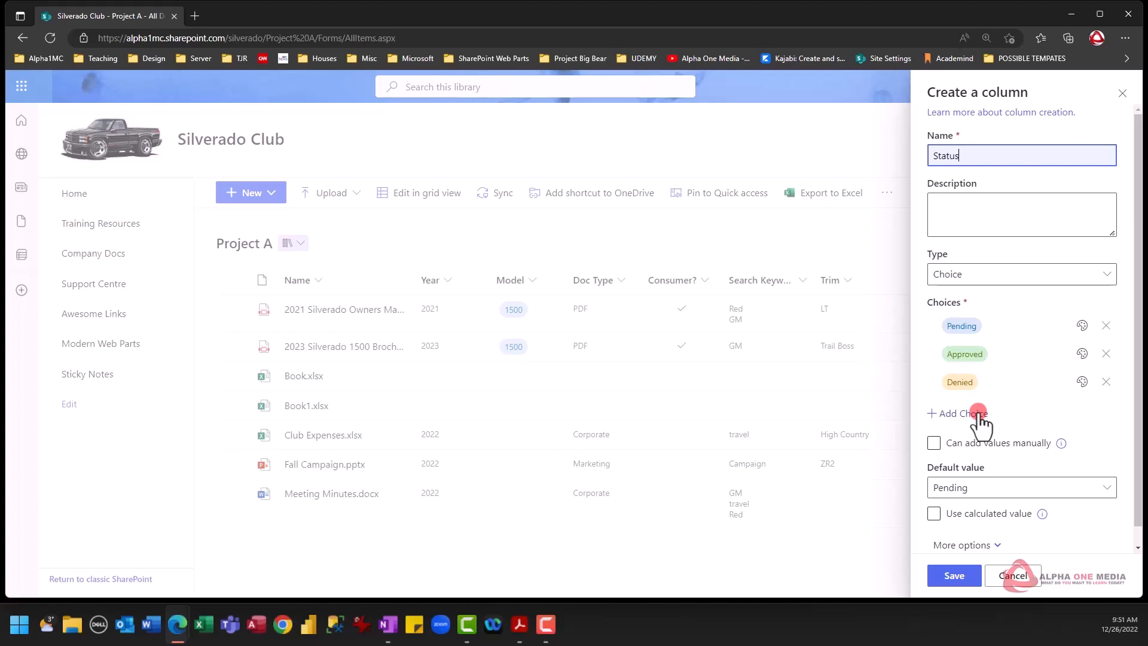
click(956, 575)
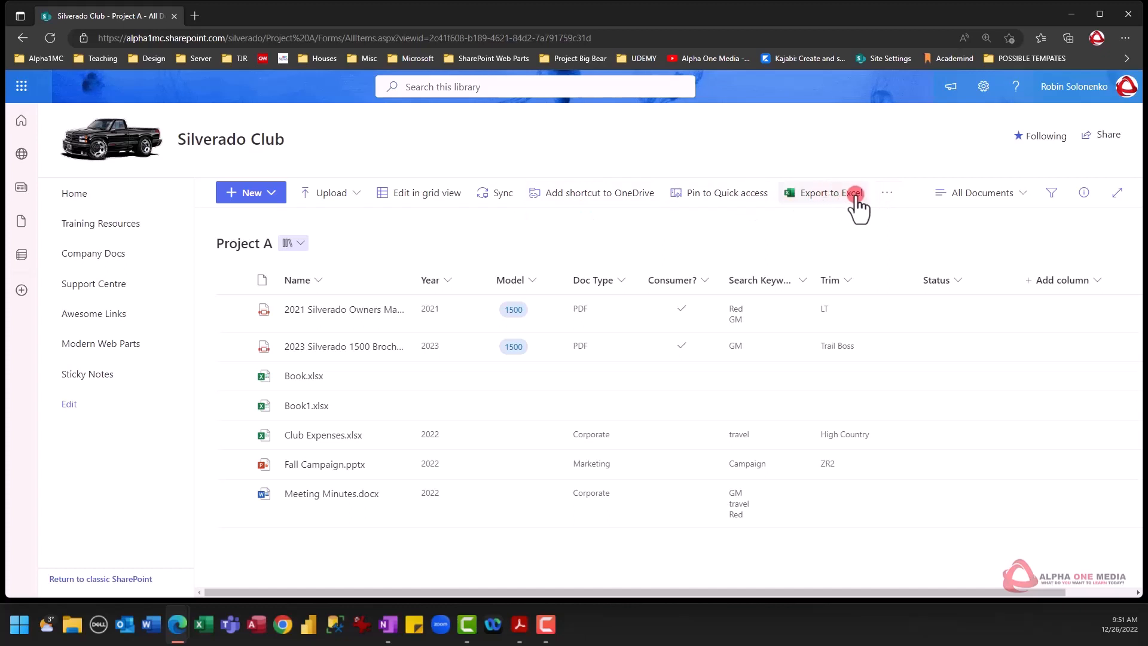
Start creating a Power Automate flow from the Project A library's integration options
click(889, 193)
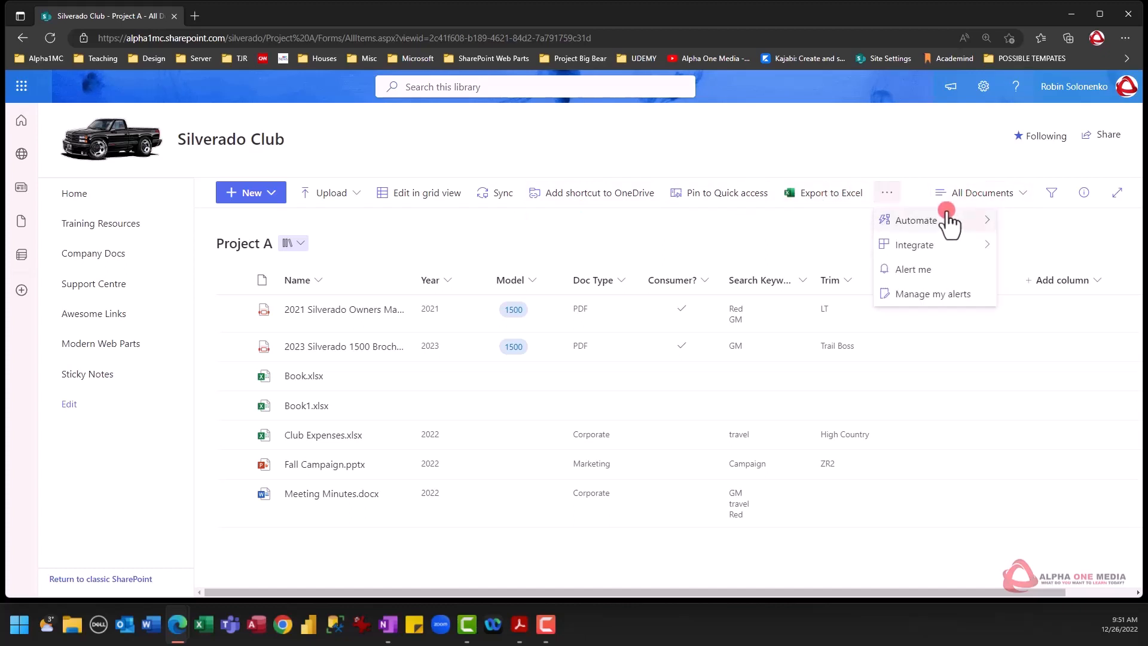
mouse_move(917, 222)
mouse_move(928, 256)
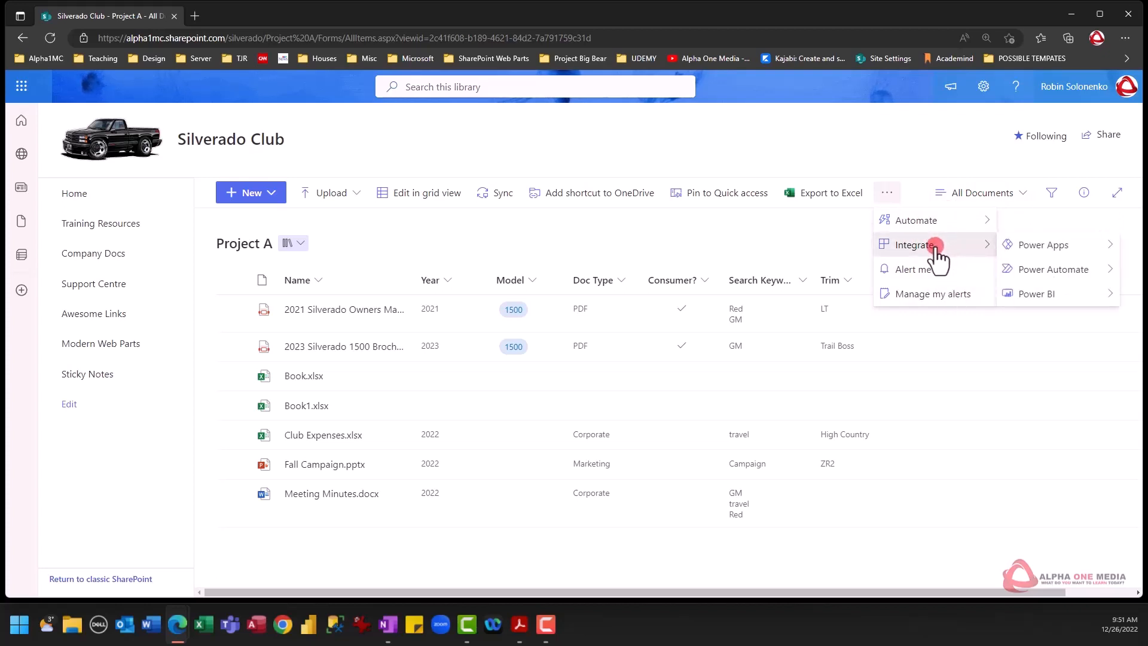
mouse_move(922, 230)
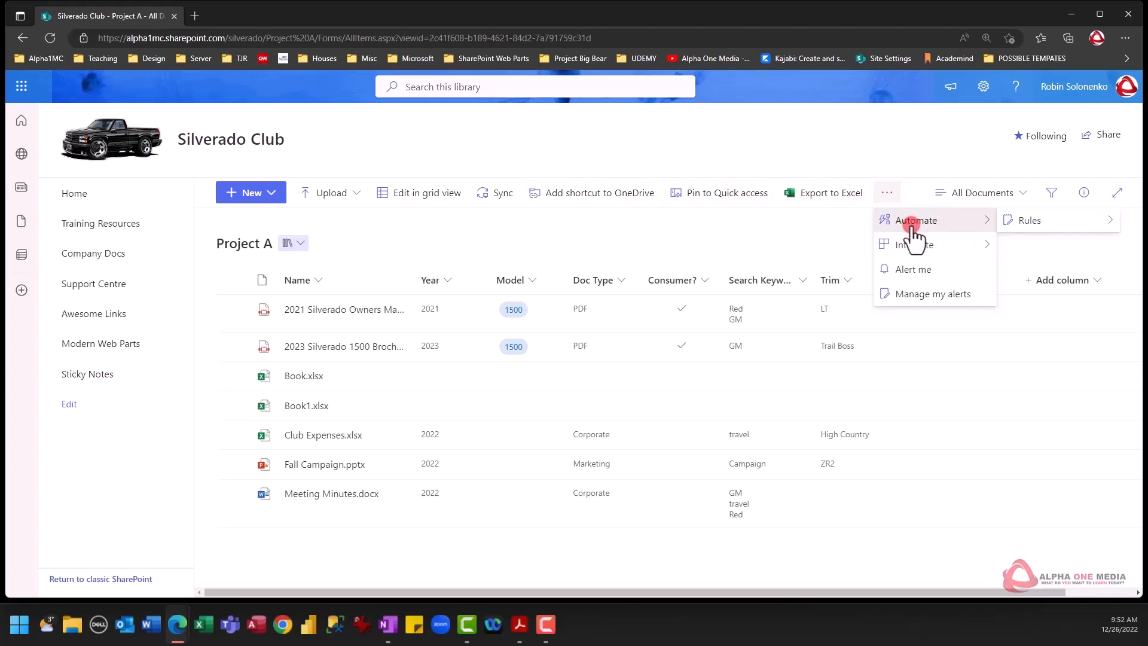
mouse_move(915, 250)
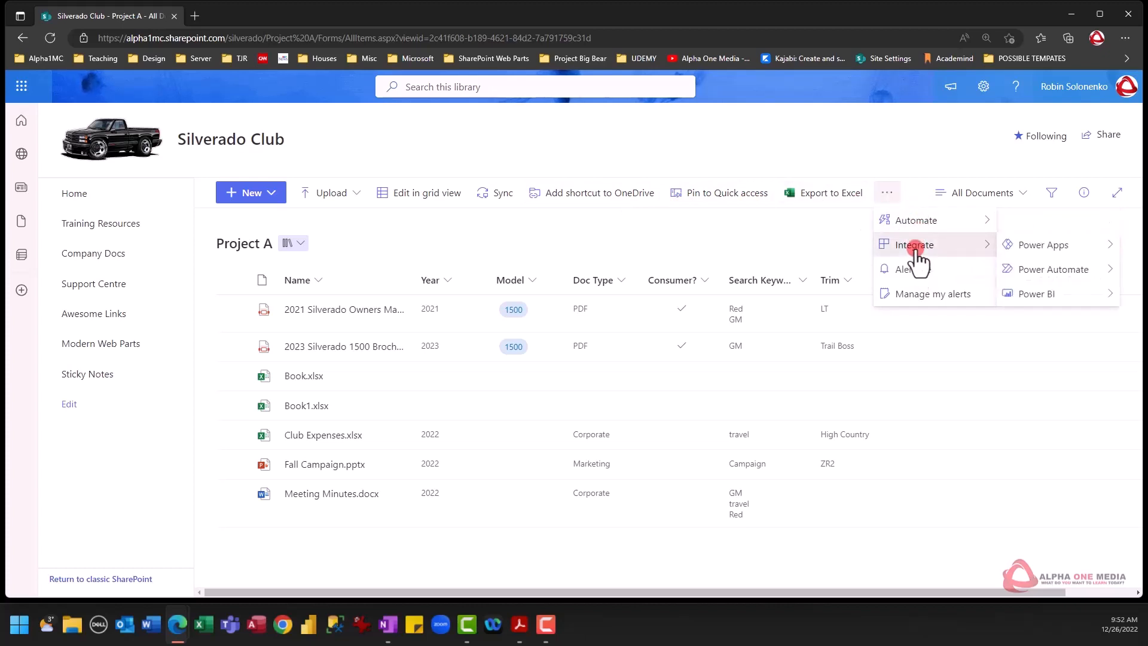
mouse_move(1058, 281)
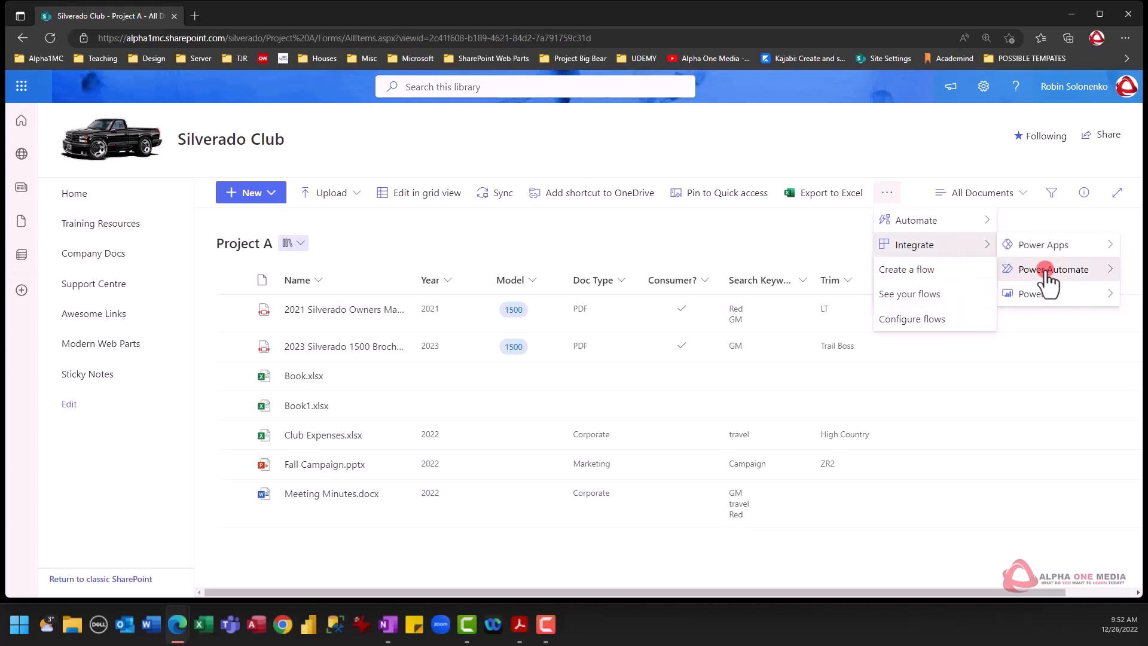
click(926, 271)
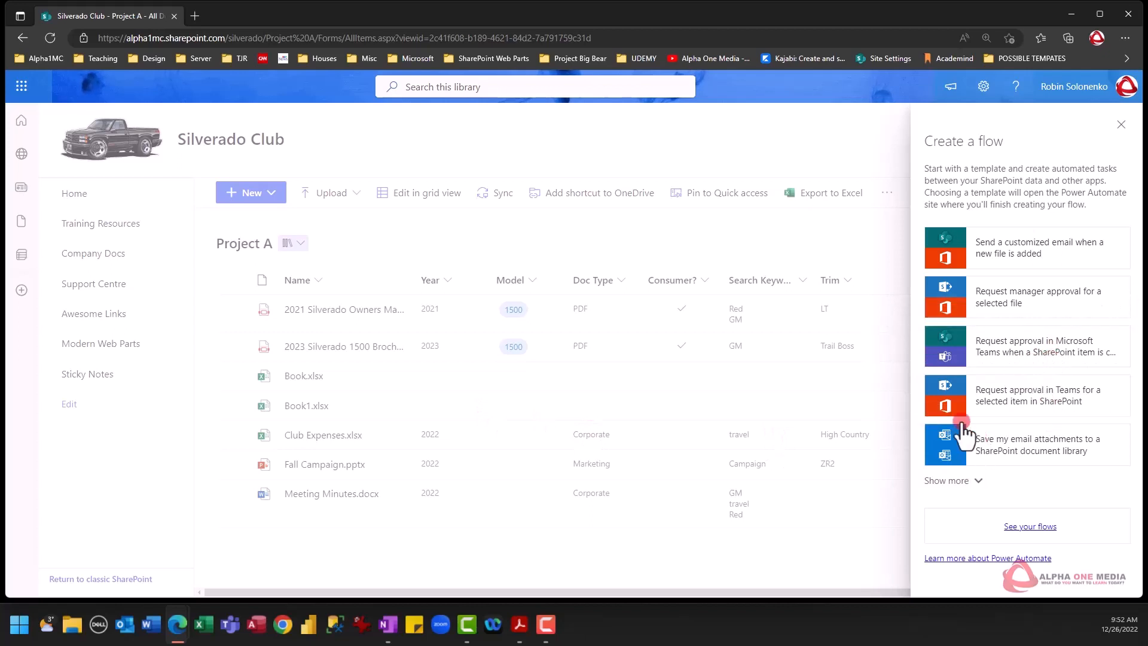
Choose the "When a new file is added in SharePoint, complete a custom action" template and continue with its SharePoint connection
click(951, 481)
scroll(968, 455, down, 3)
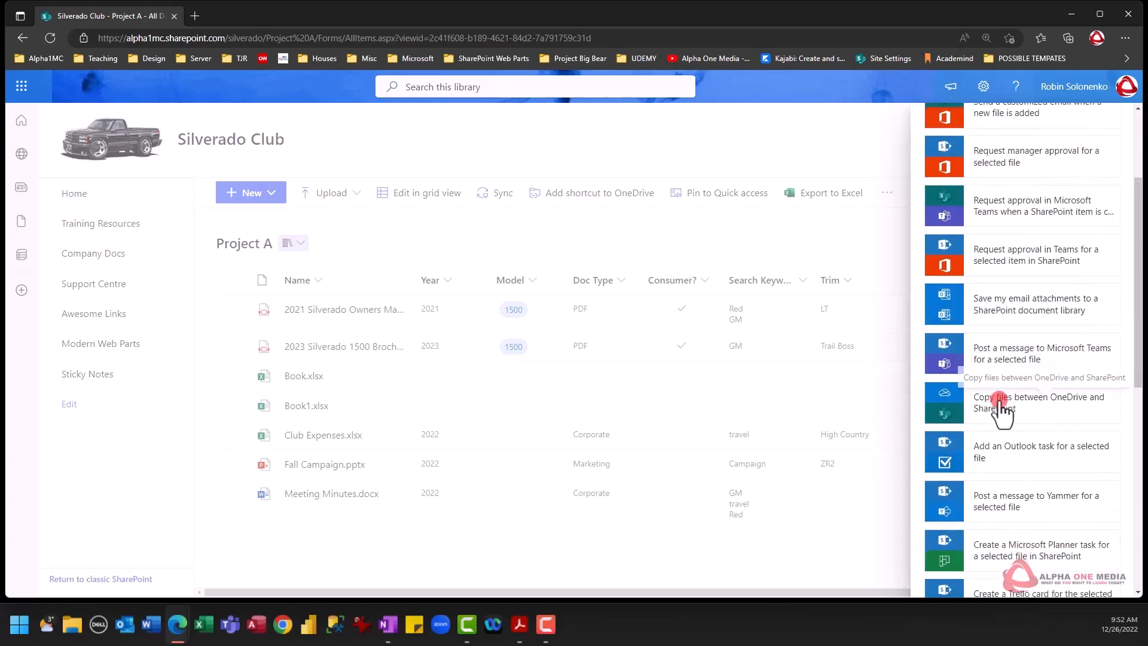
scroll(1000, 410, down, 2)
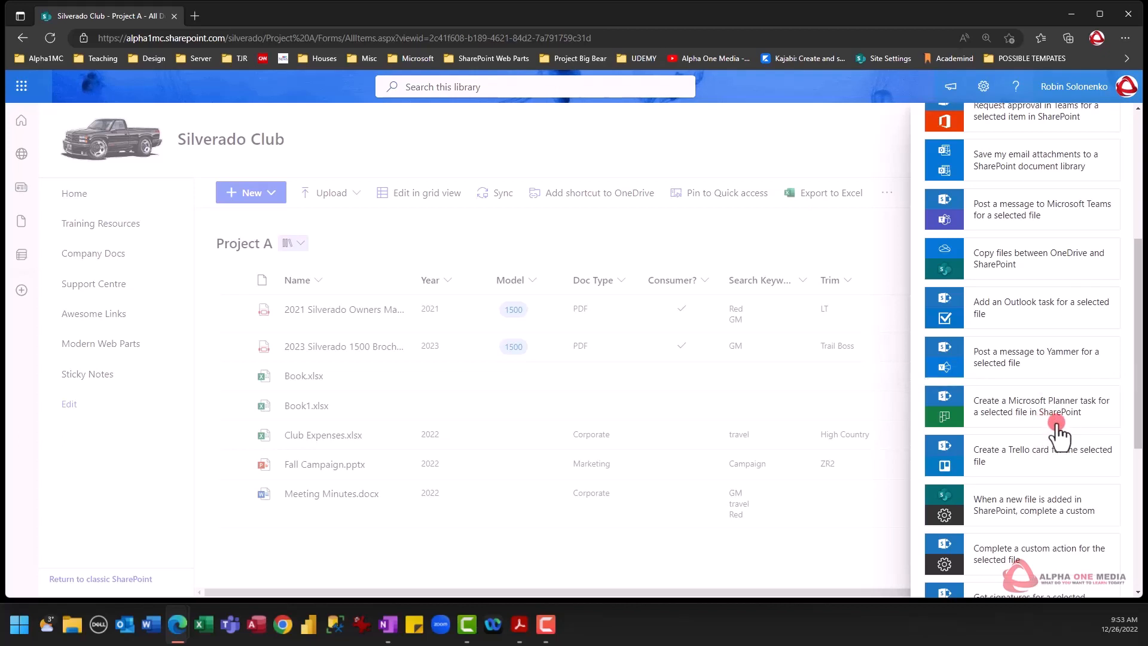
scroll(1019, 526, down, 1)
scroll(1019, 523, down, 1)
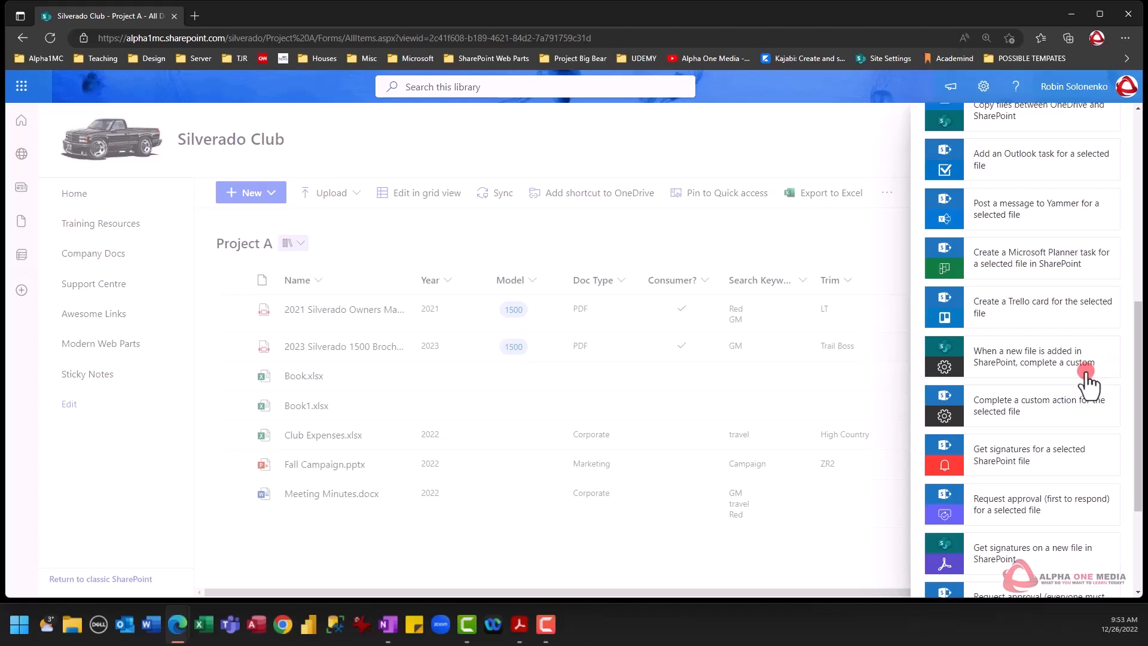
click(1039, 359)
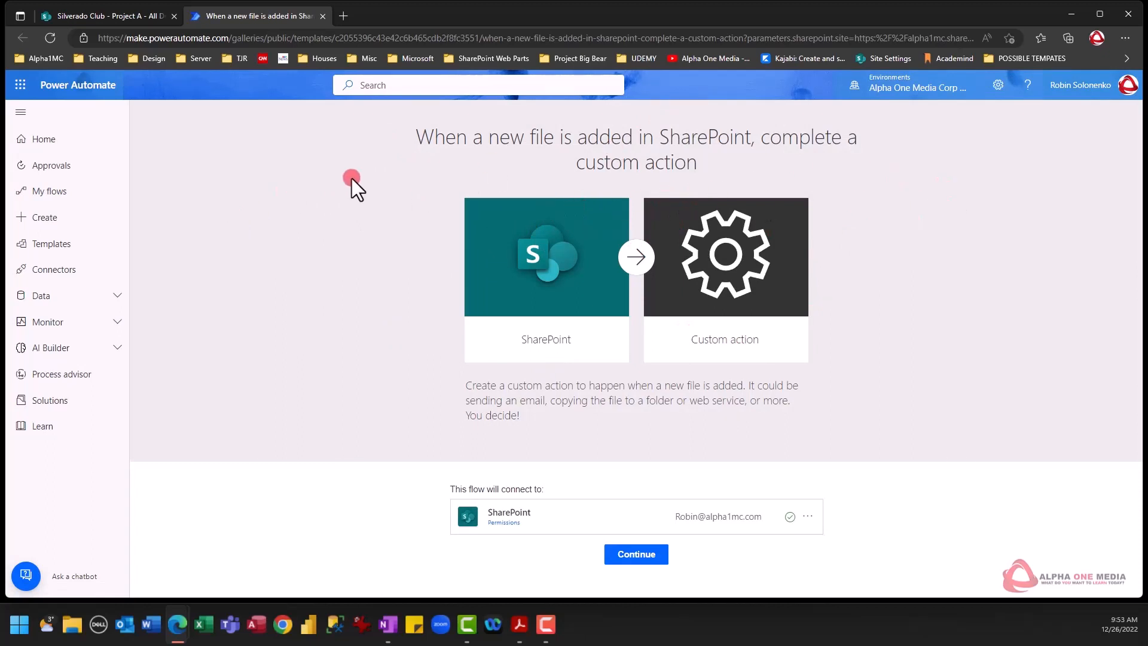
drag(474, 146, 727, 164)
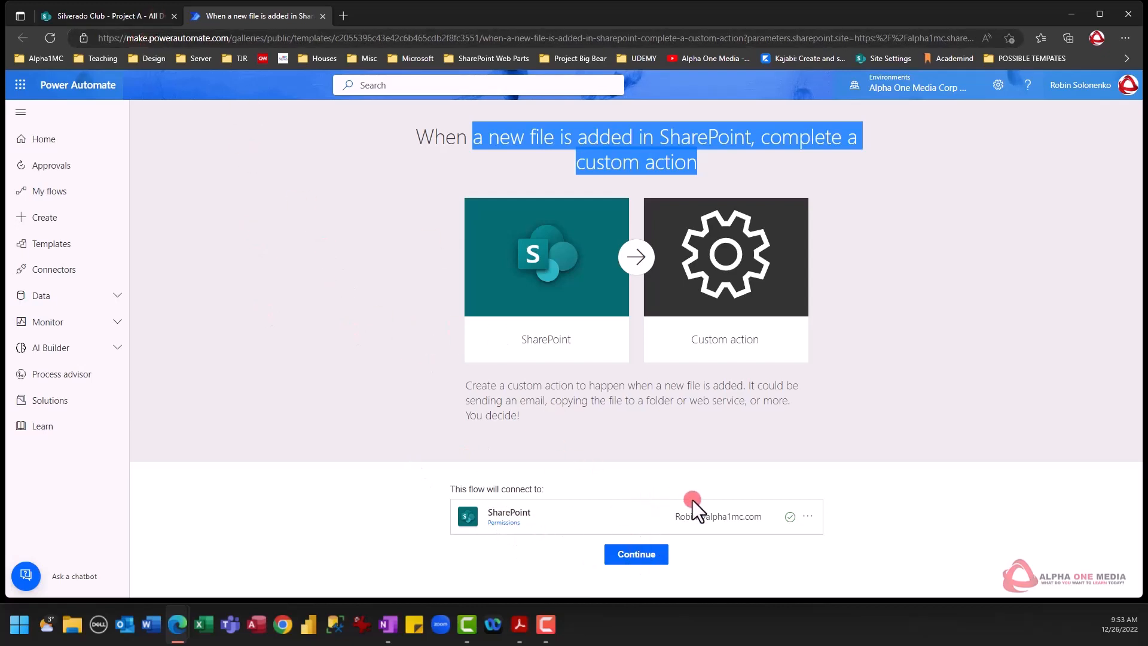
click(635, 556)
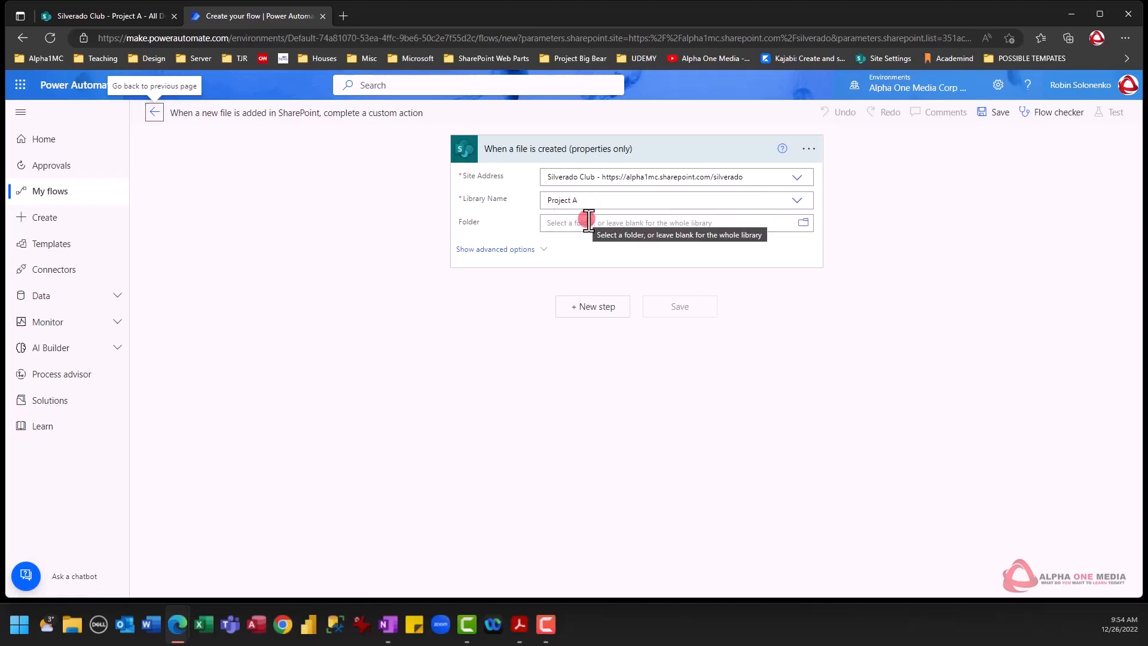
Start a new step after the file-created trigger and search the available operations for outlook
click(594, 307)
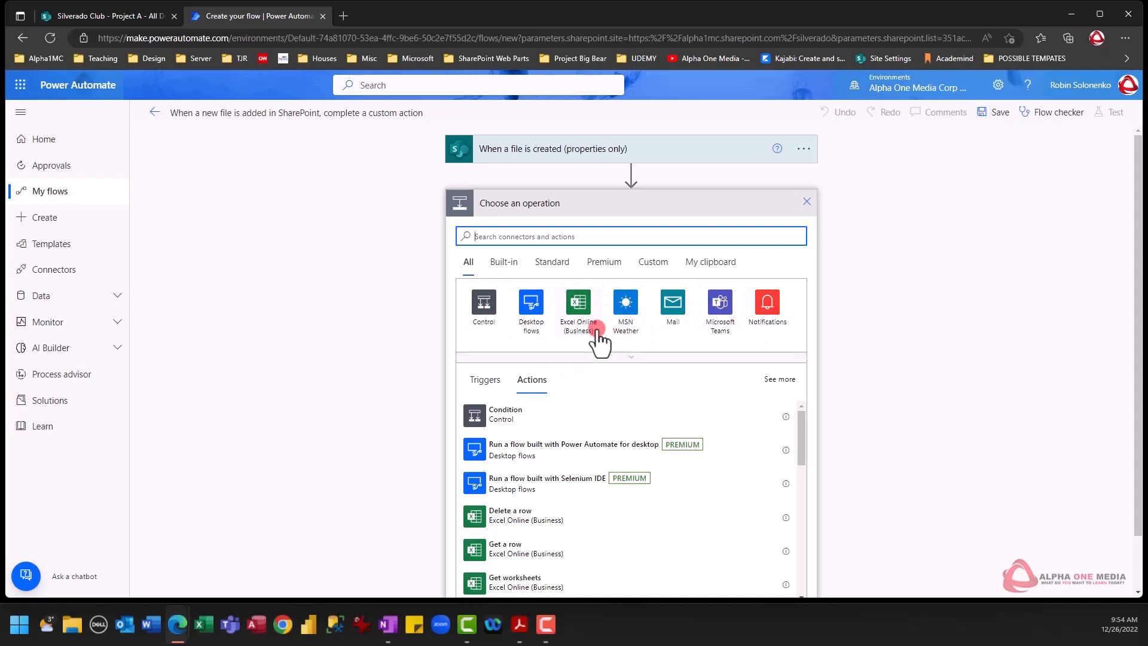
click(674, 303)
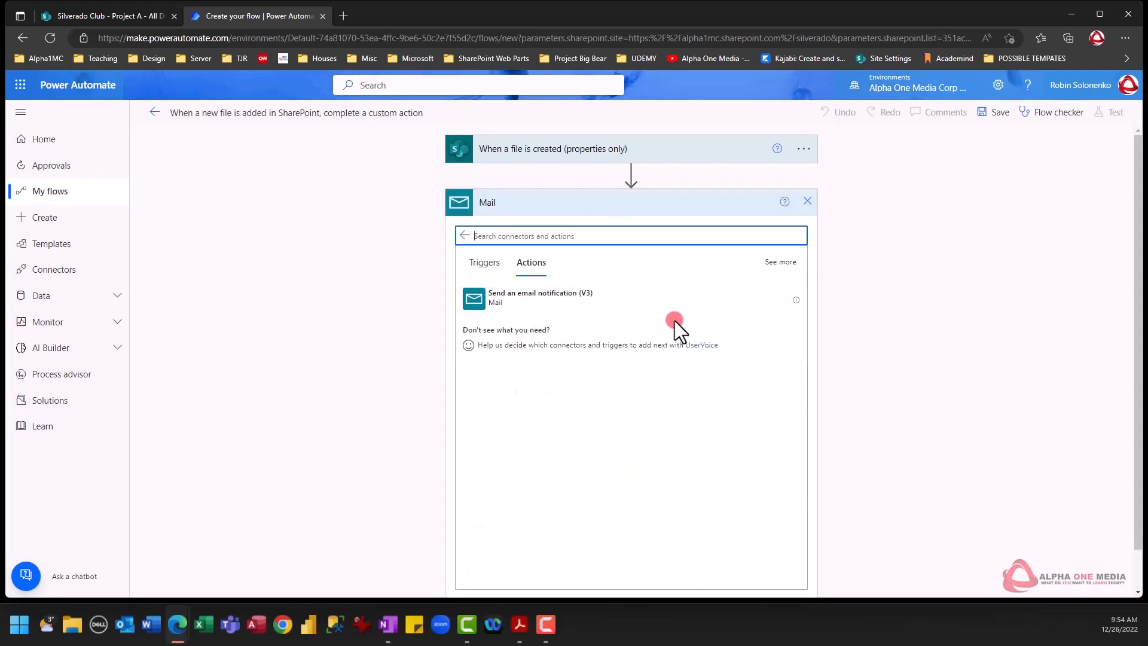
click(464, 235)
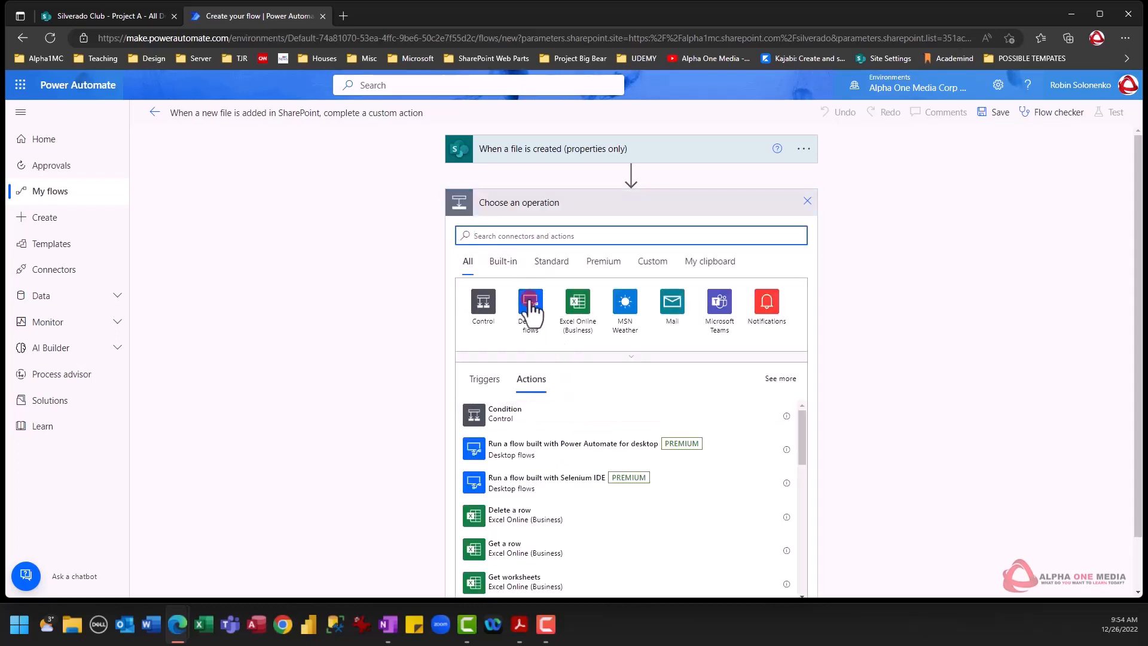
text(pou)
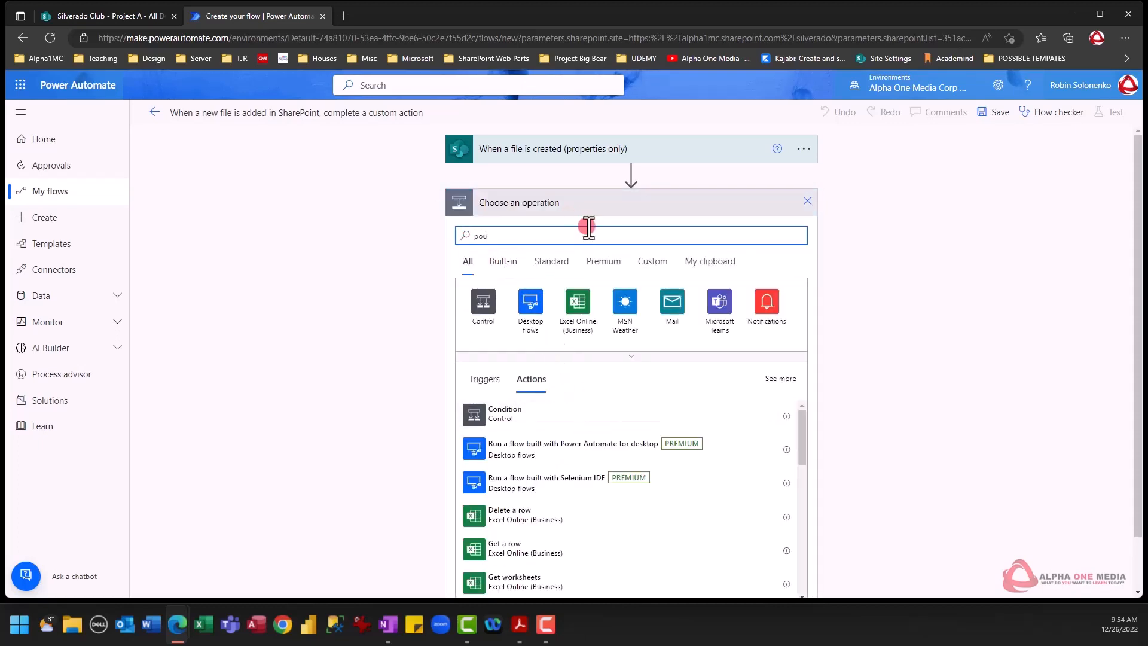
key(BackSpace)
key(BackSpace)
key(BackSpace)
text(outlook)
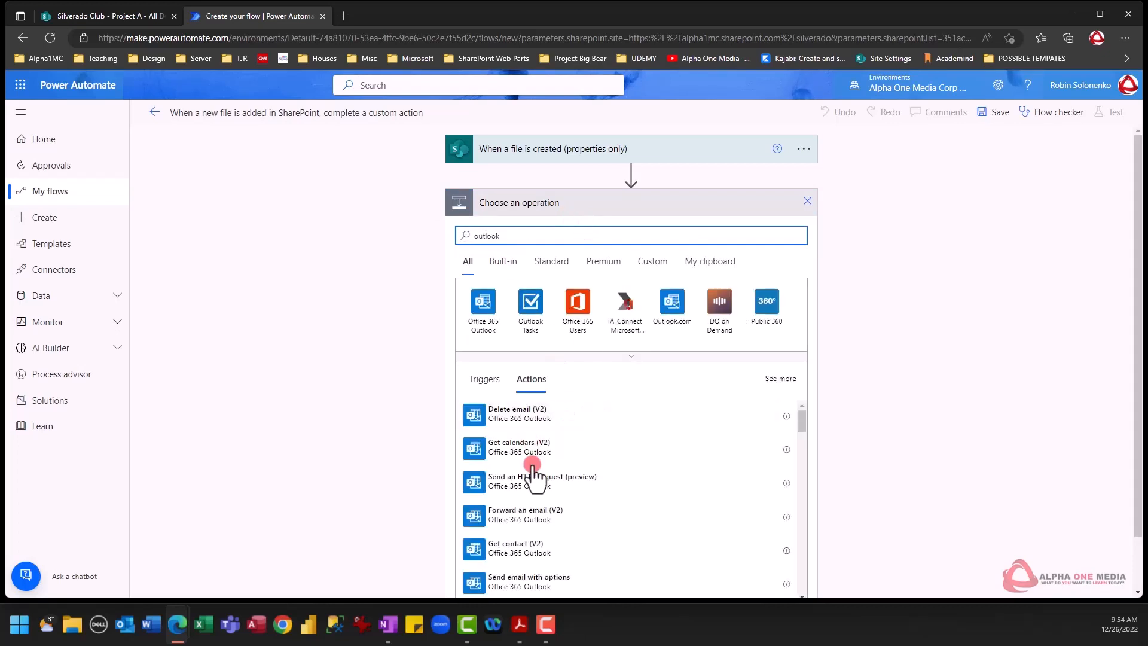
Add the Office 365 Outlook action Send an email (V2) to the flow
scroll(574, 470, down, 1)
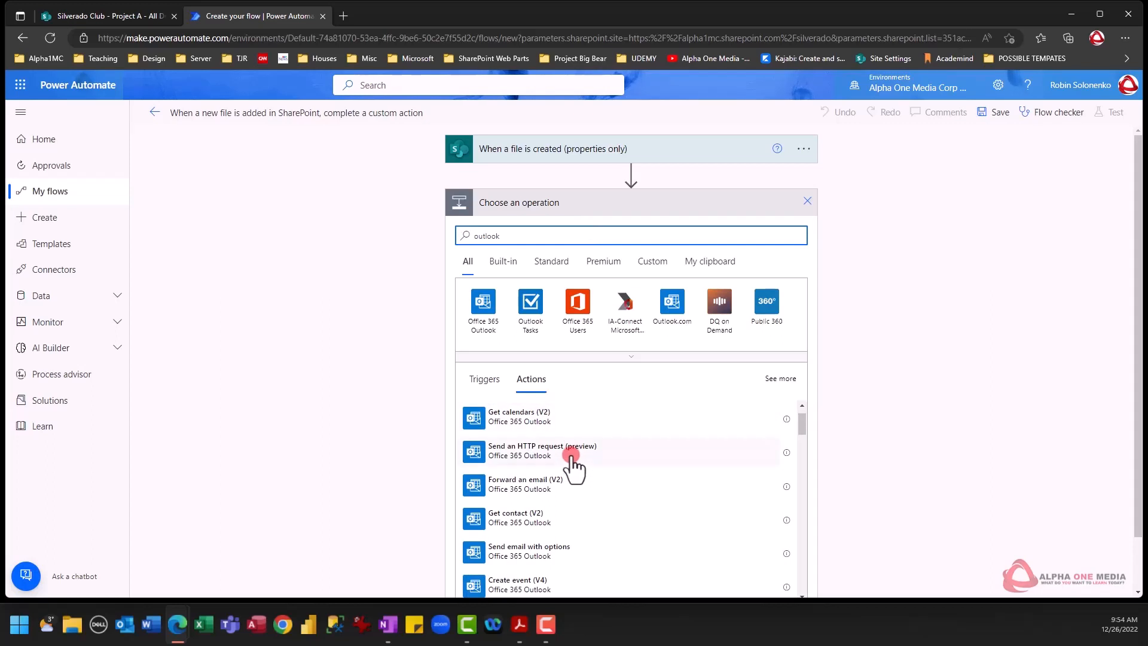
scroll(610, 473, down, 1)
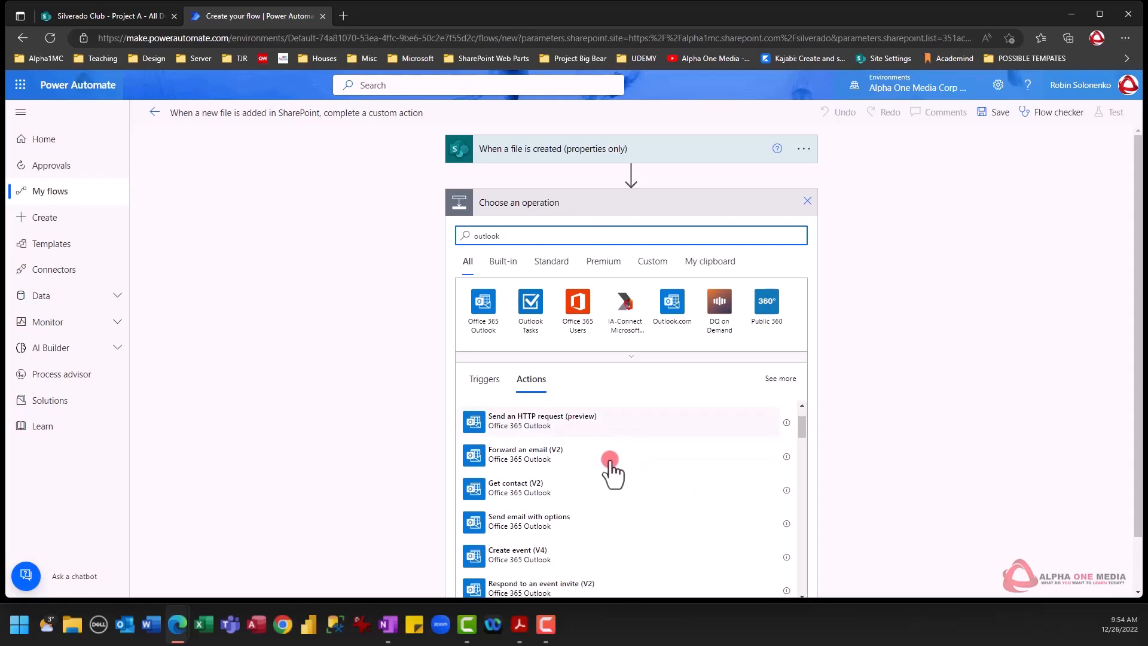
scroll(610, 463, down, 4)
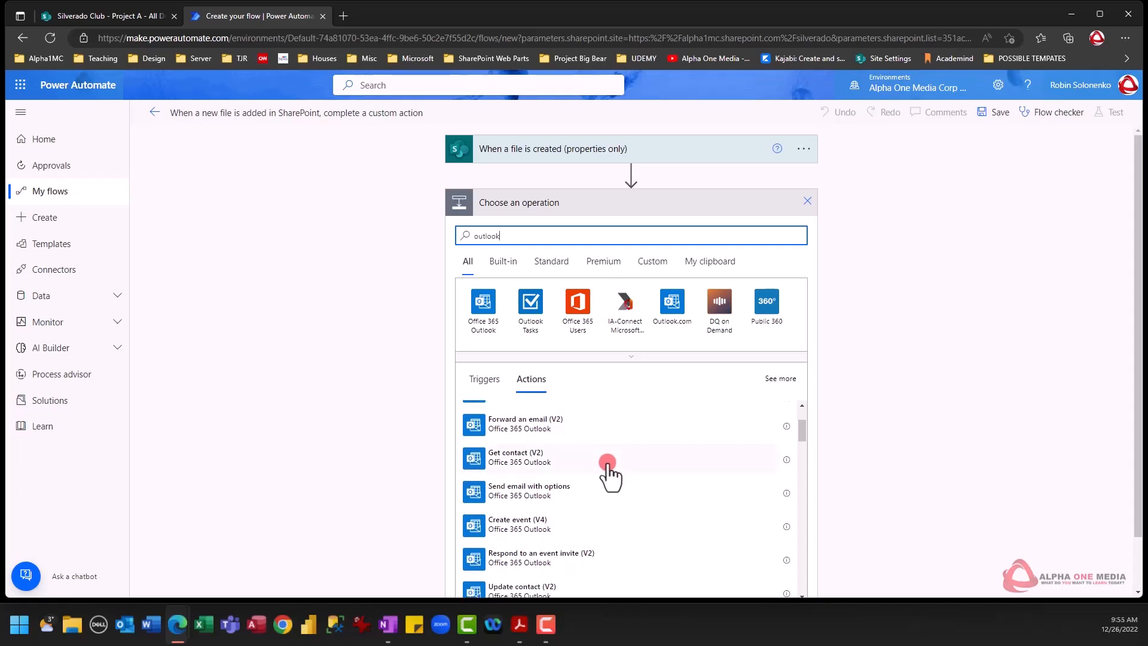
scroll(607, 472, down, 5)
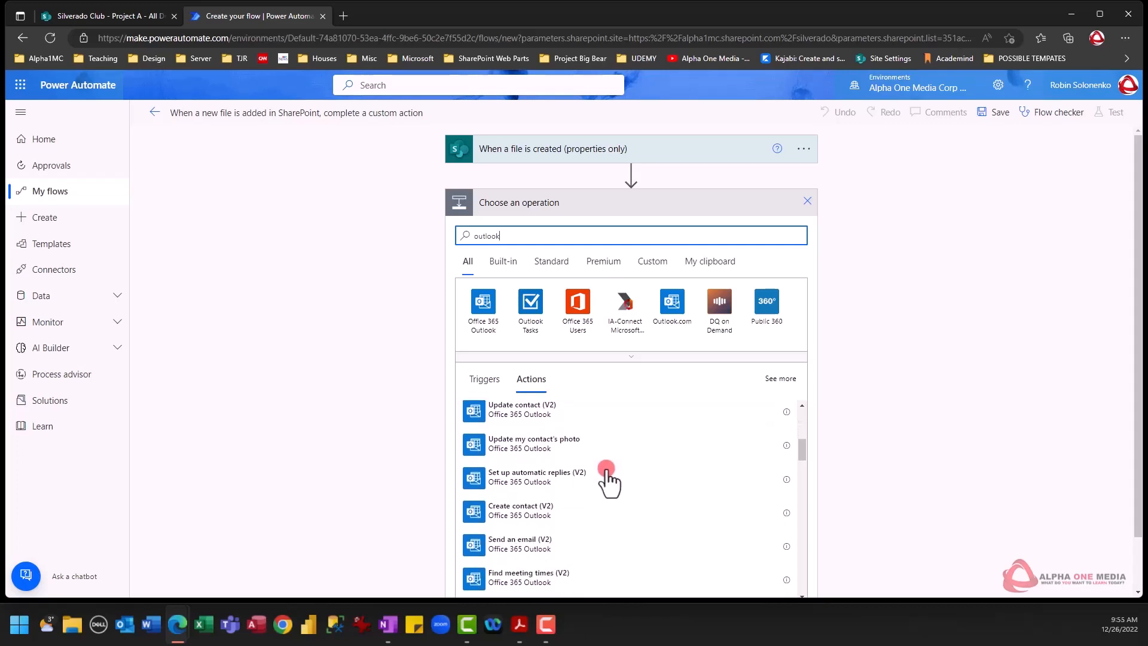
scroll(607, 475, down, 1)
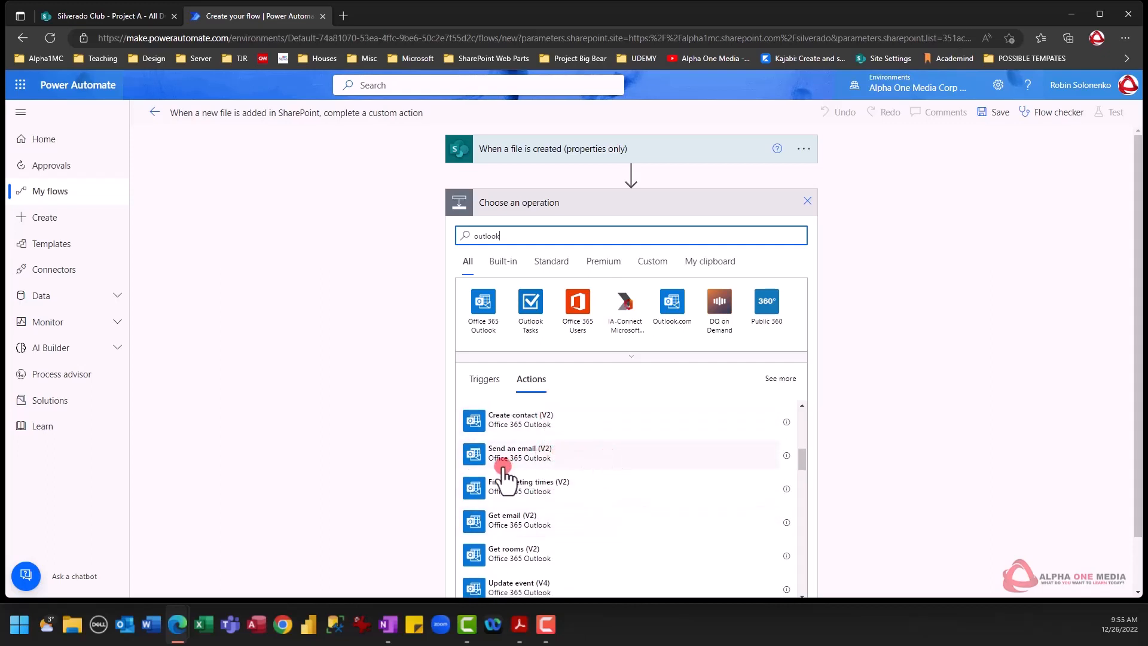
click(535, 459)
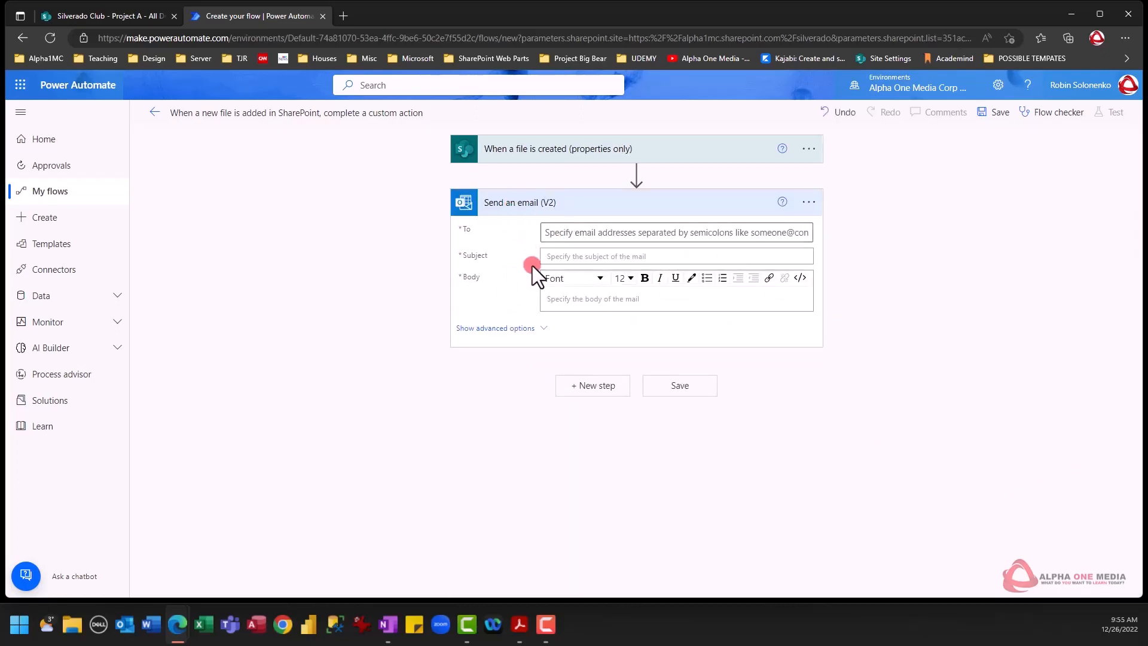
Address the email to the student account by looking up its user name and choosing the suggested internal user
click(567, 233)
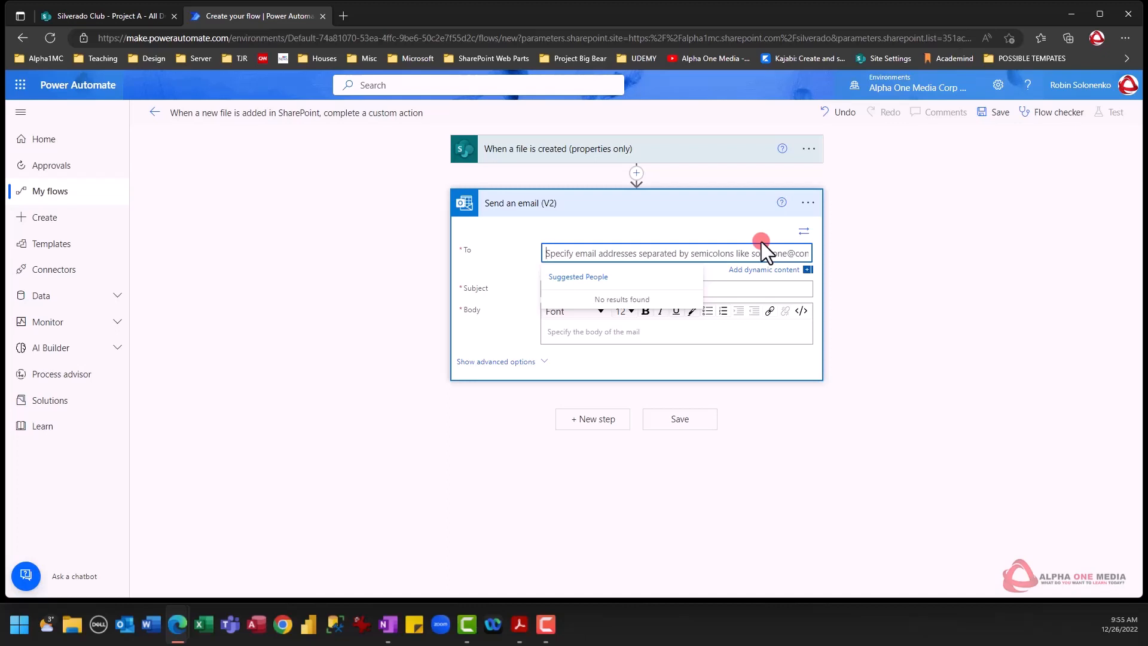
text(studen)
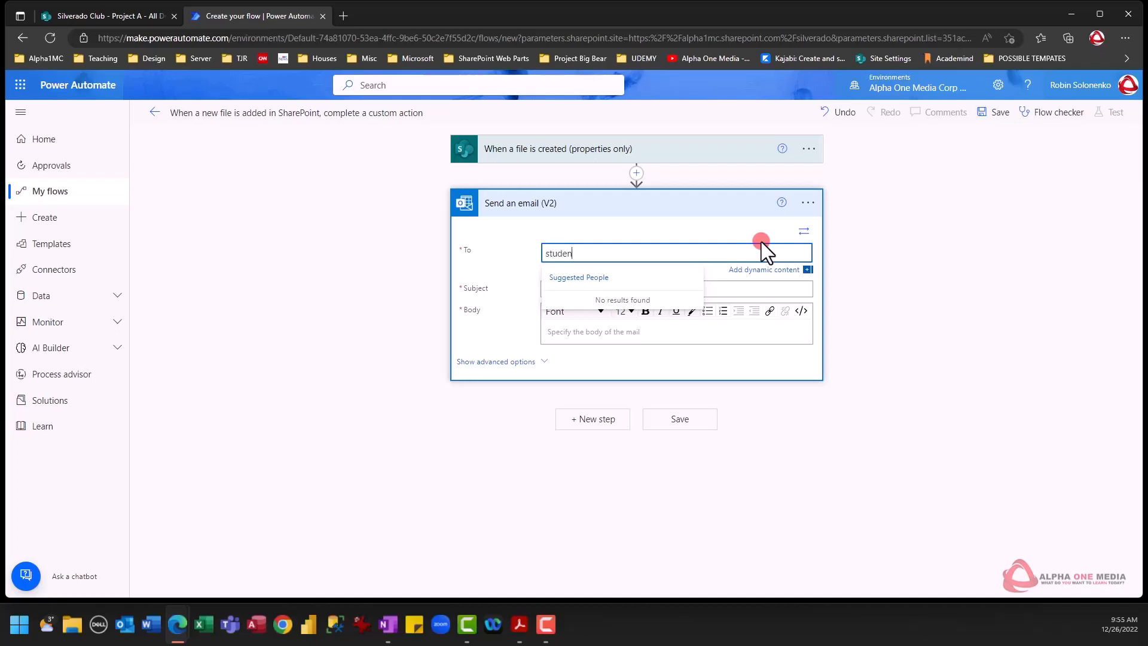
text(t_01)
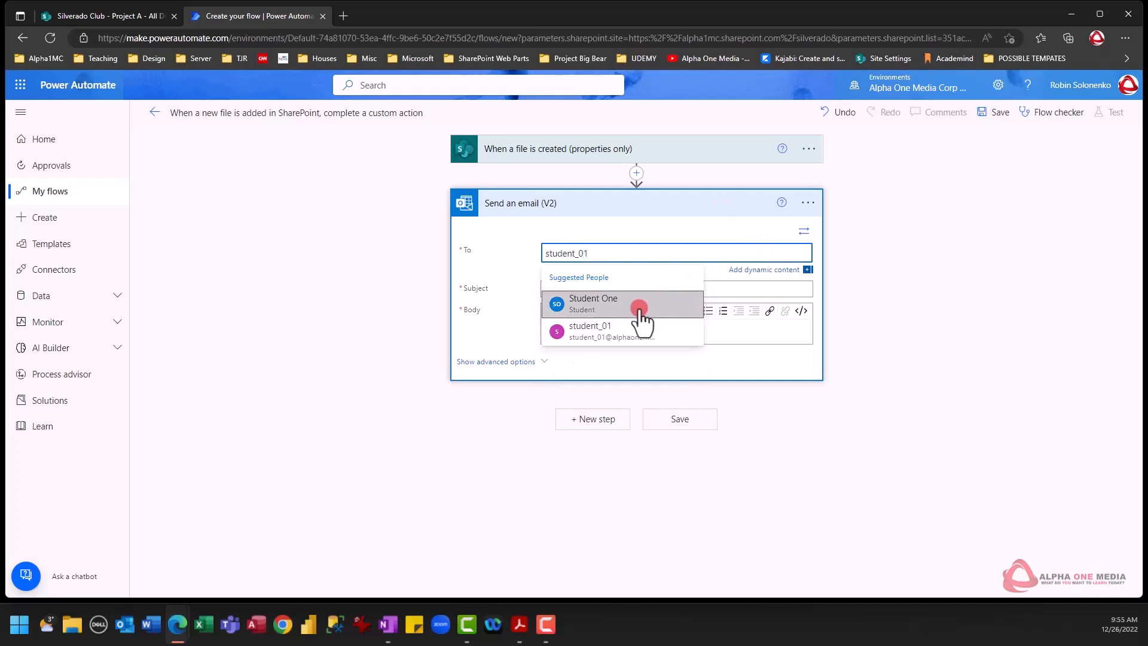
click(638, 307)
click(568, 301)
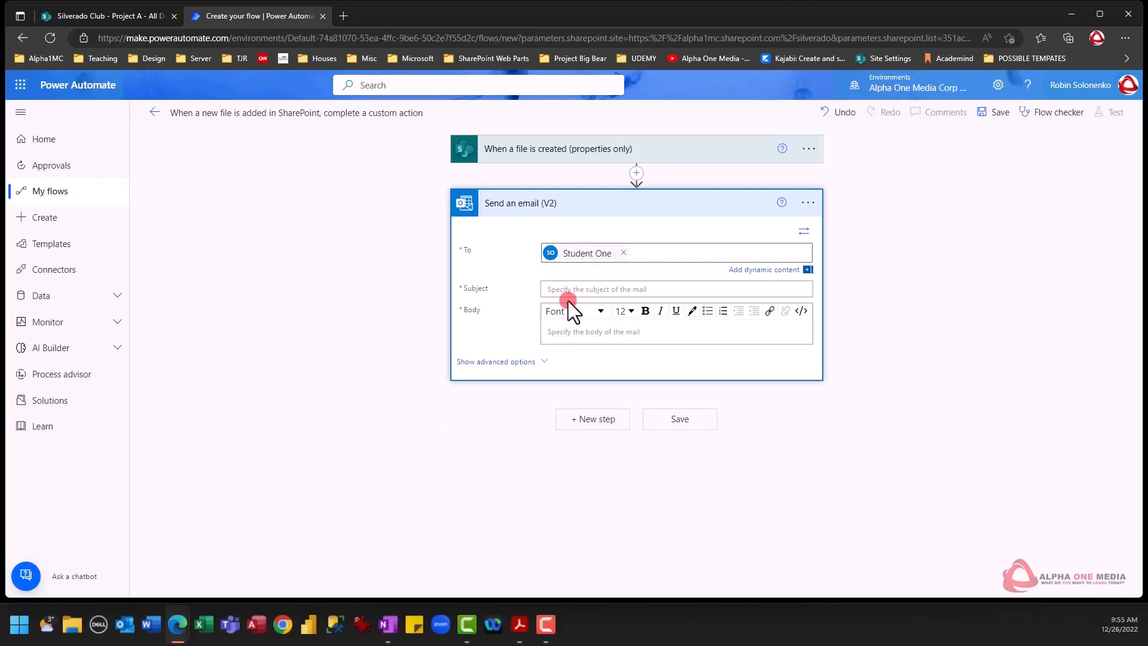
Set the email subject to "Please Approve this Expense Claim" and the body to "You have work to do, please read instructions."
click(751, 298)
text(Please A)
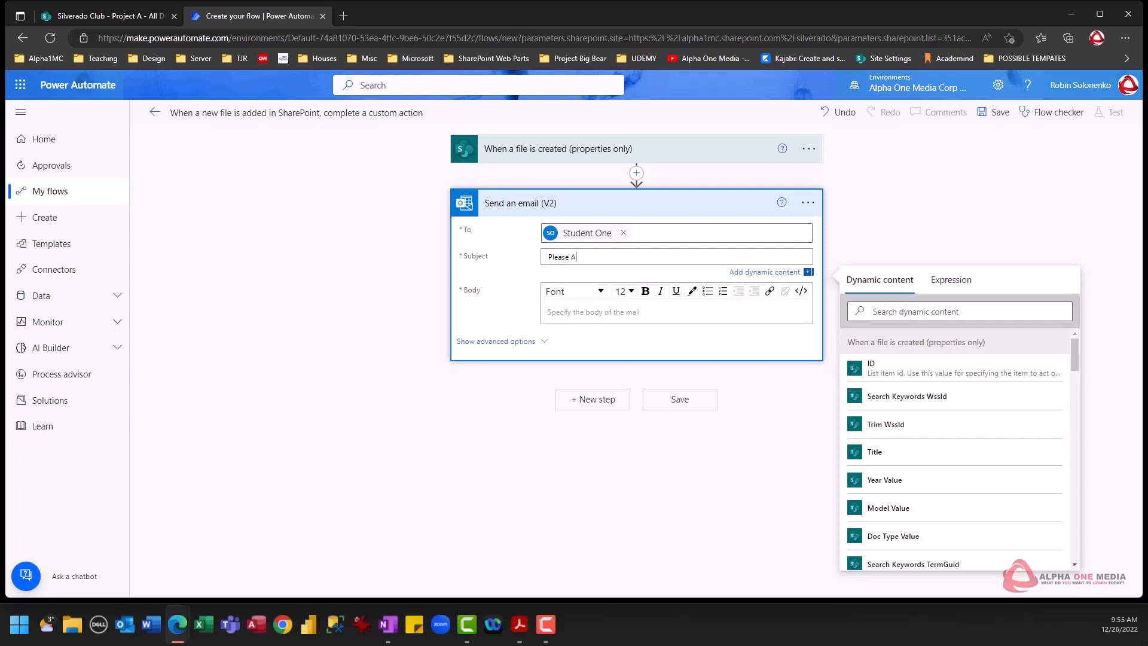
text(pprove this Expense Claim)
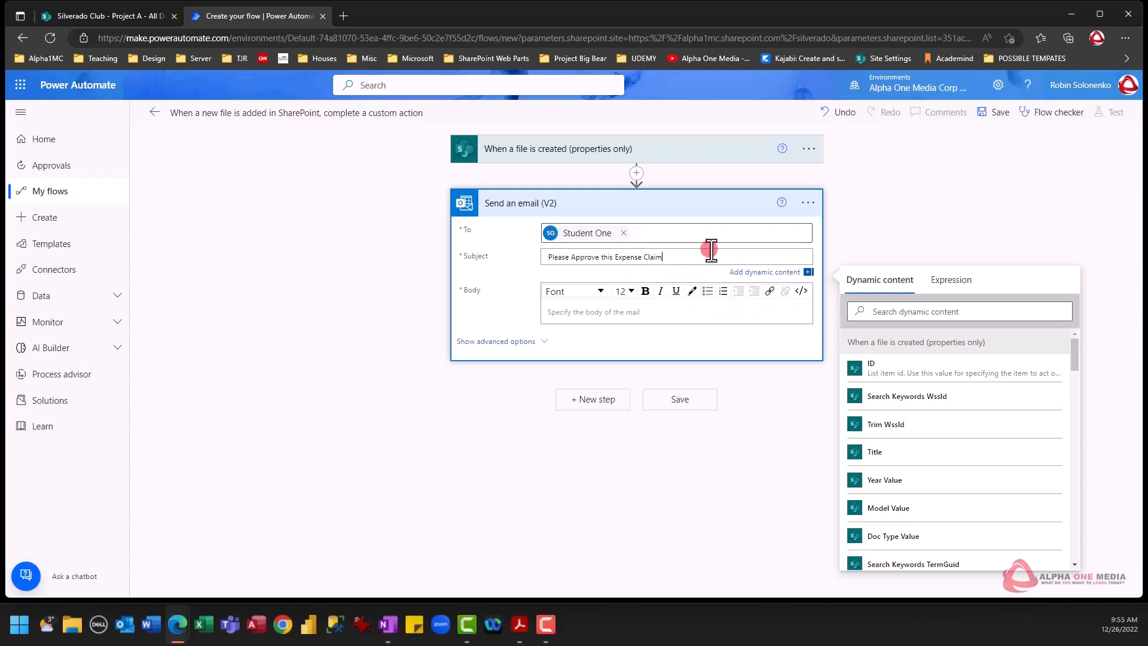
click(568, 312)
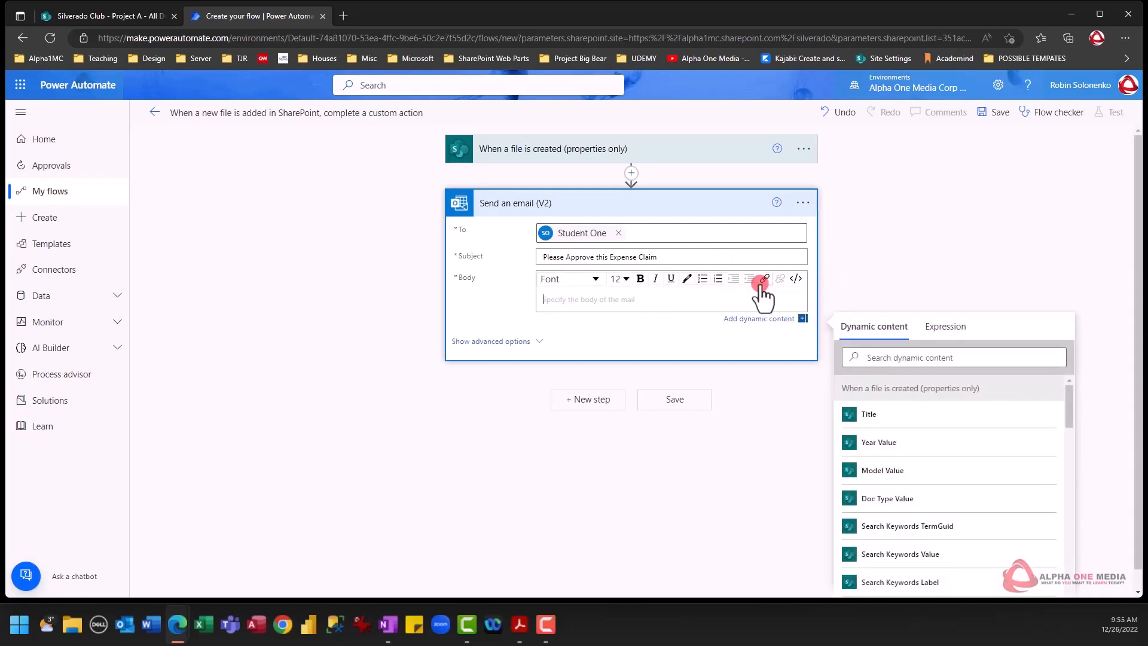
text(You have work to do, please read instructions)
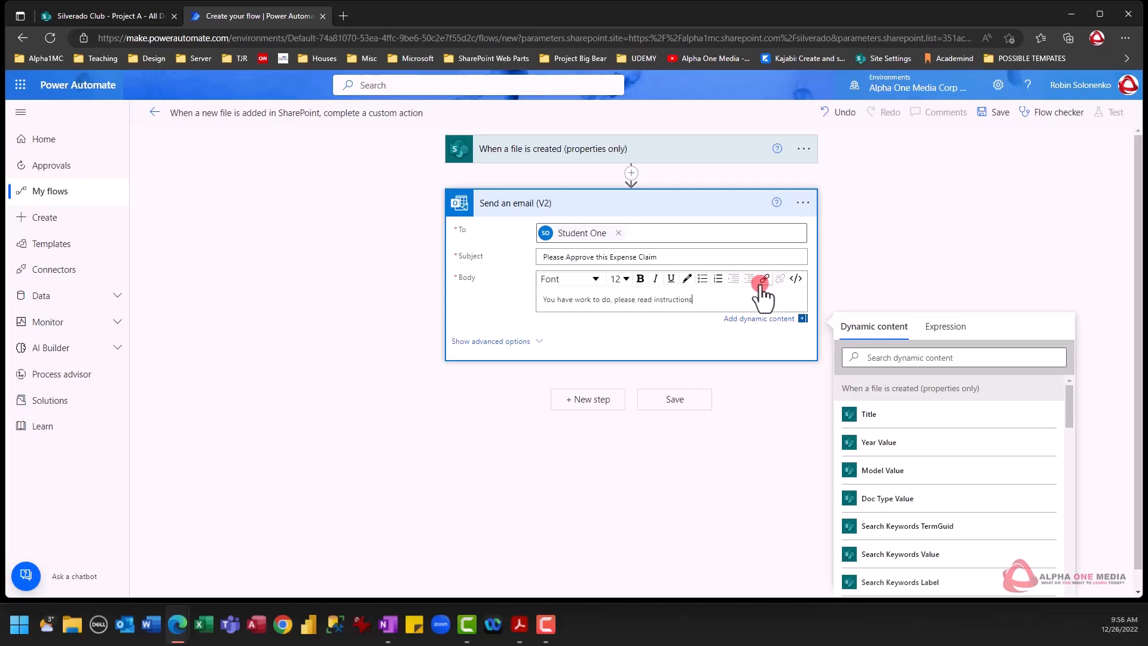
text(.)
Add a Condition control as a new step after the Send an email (V2) action
click(585, 399)
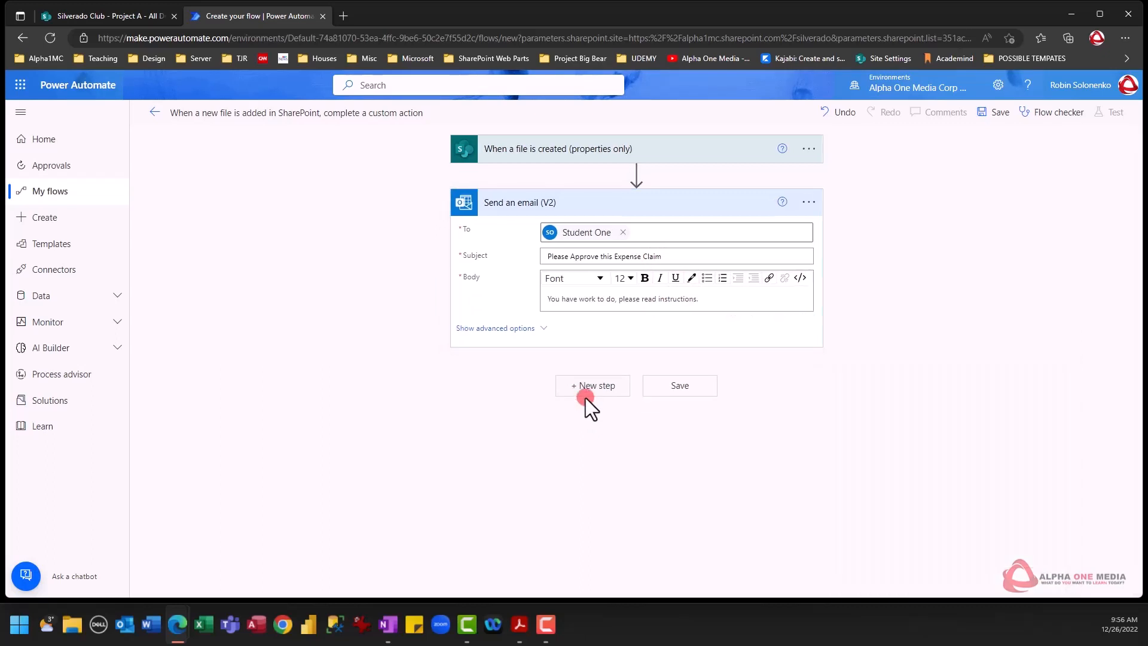
click(593, 388)
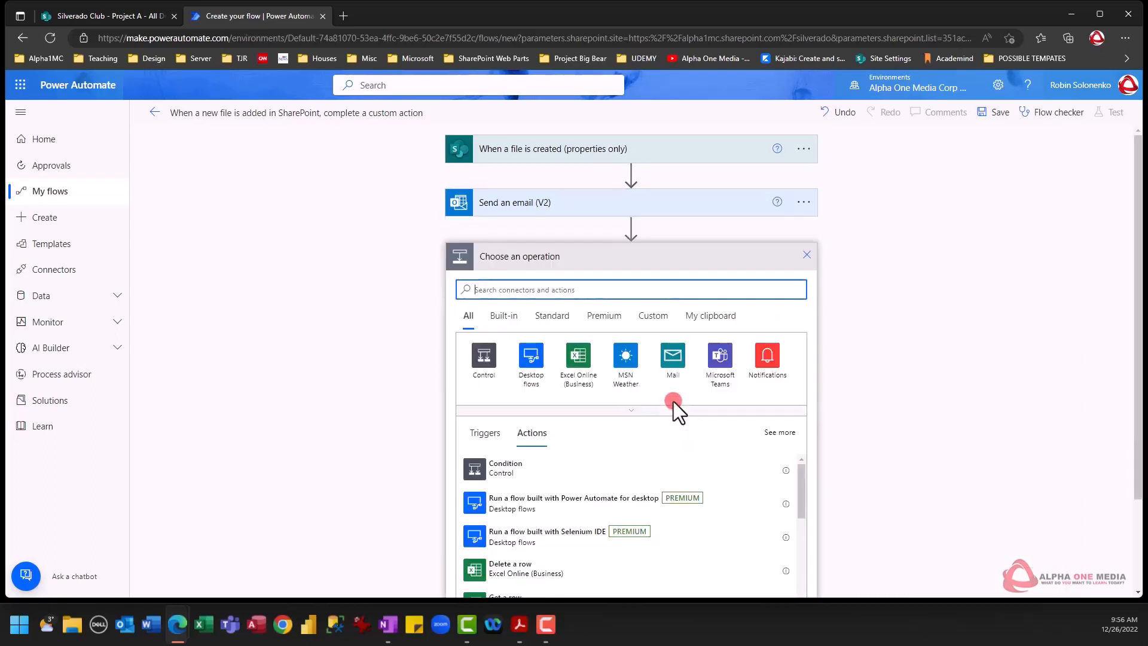
scroll(648, 373, down, 2)
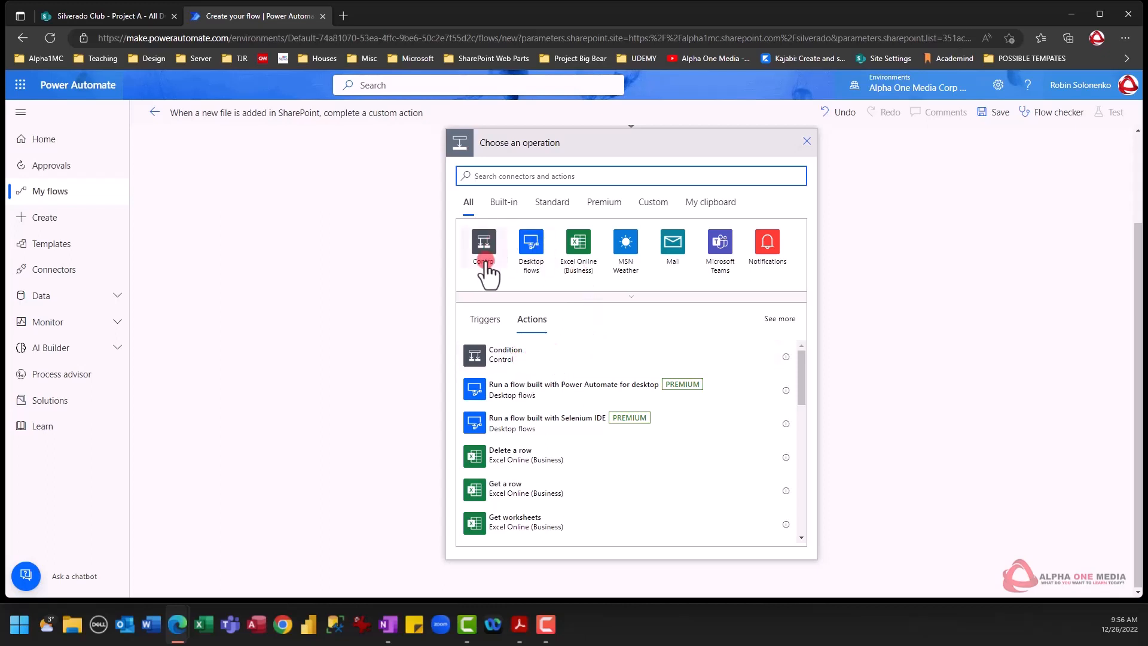
click(510, 365)
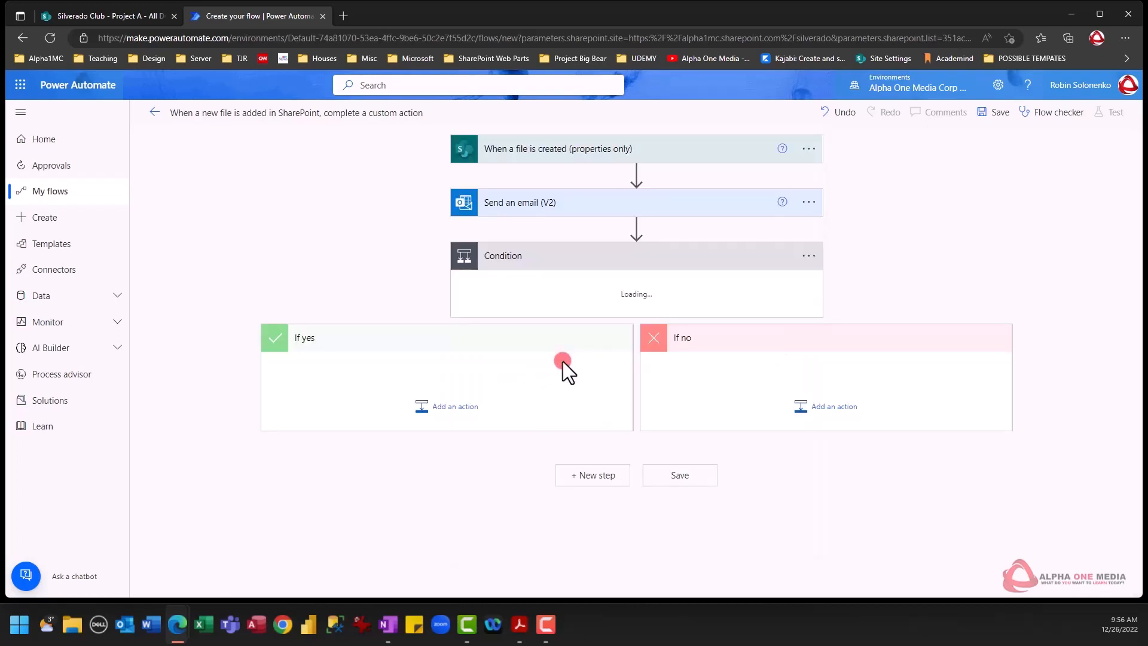
Set the first value of the Condition to the Status Value dynamic content from the file-created trigger
click(525, 295)
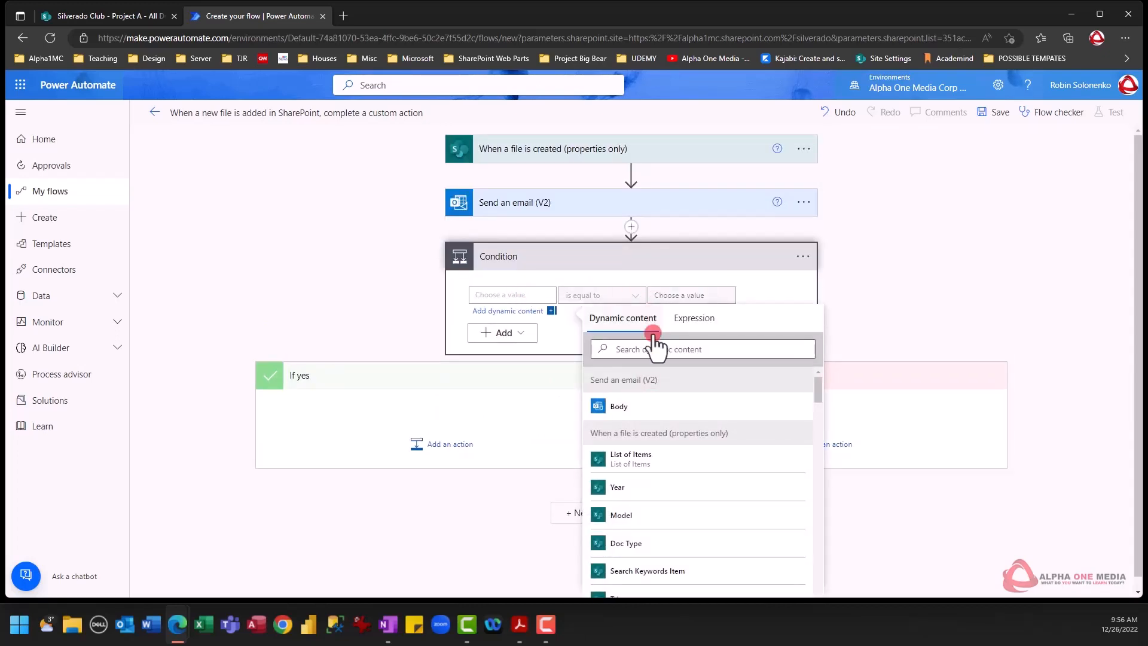
scroll(677, 484, down, 3)
scroll(677, 487, down, 10)
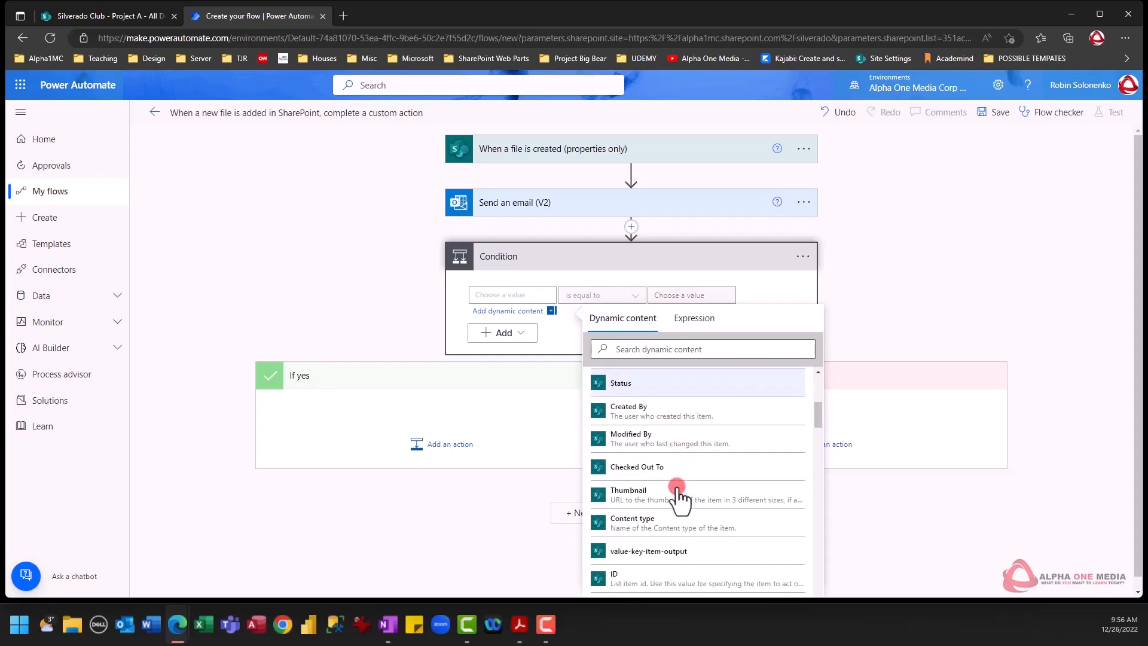
scroll(677, 491, down, 10)
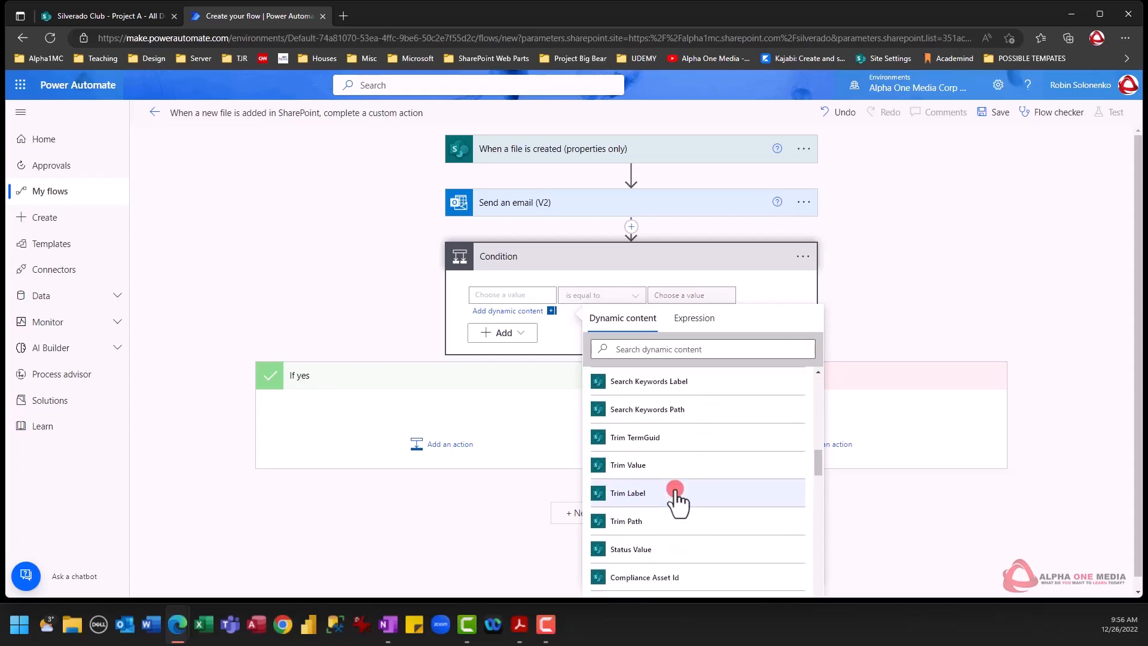
scroll(677, 491, down, 5)
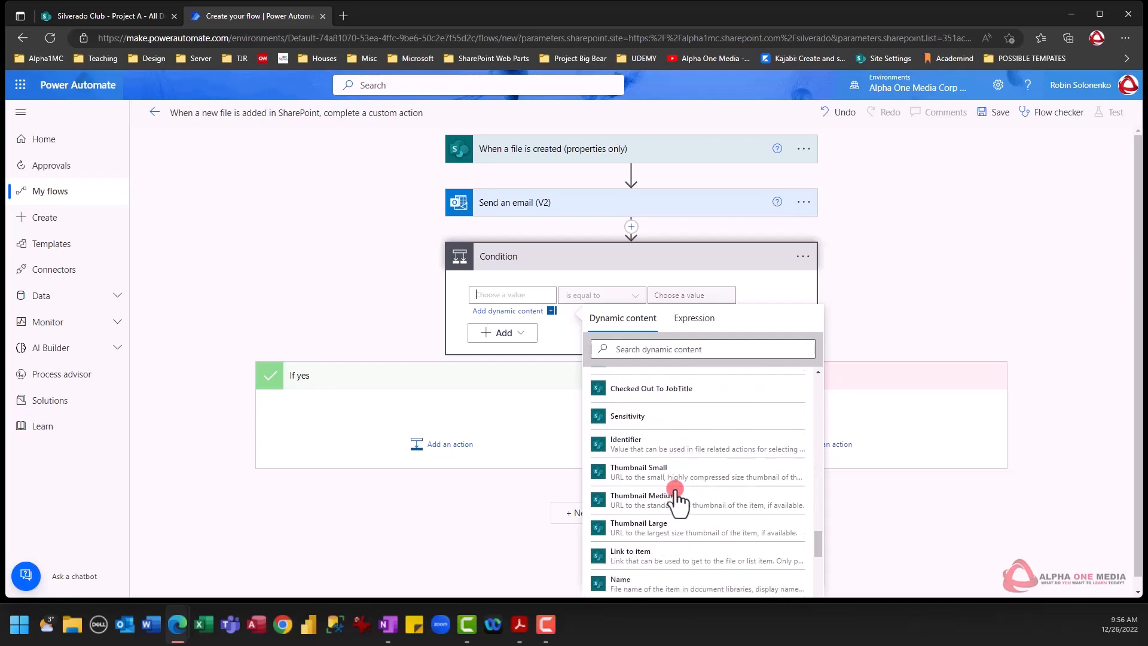
scroll(677, 492, up, 15)
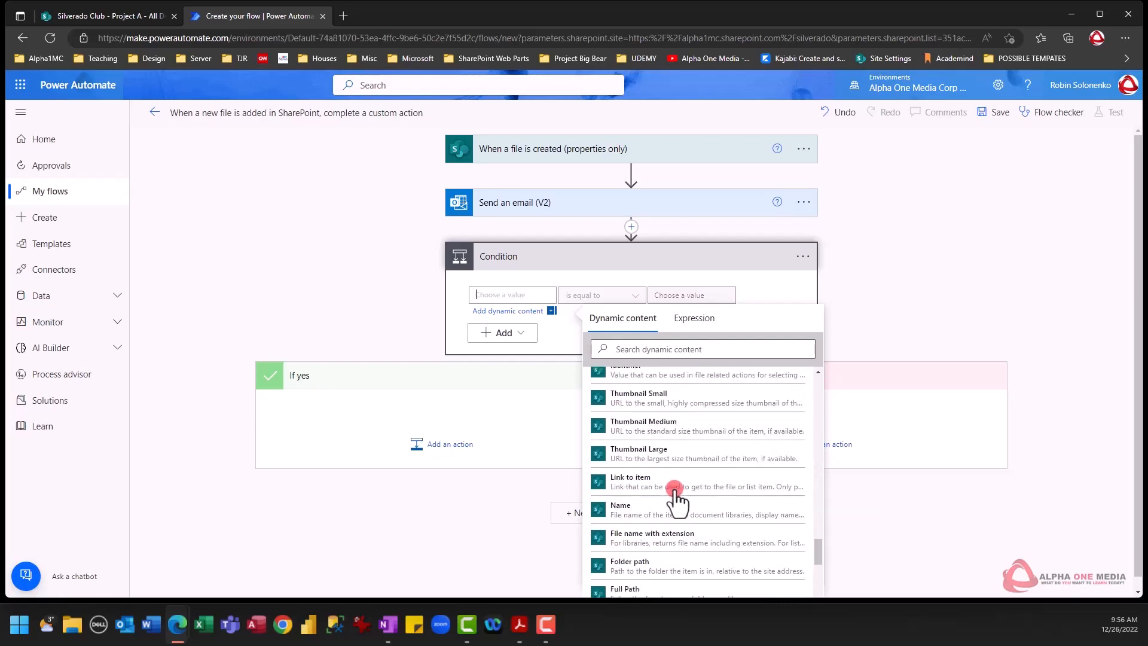
scroll(677, 492, up, 5)
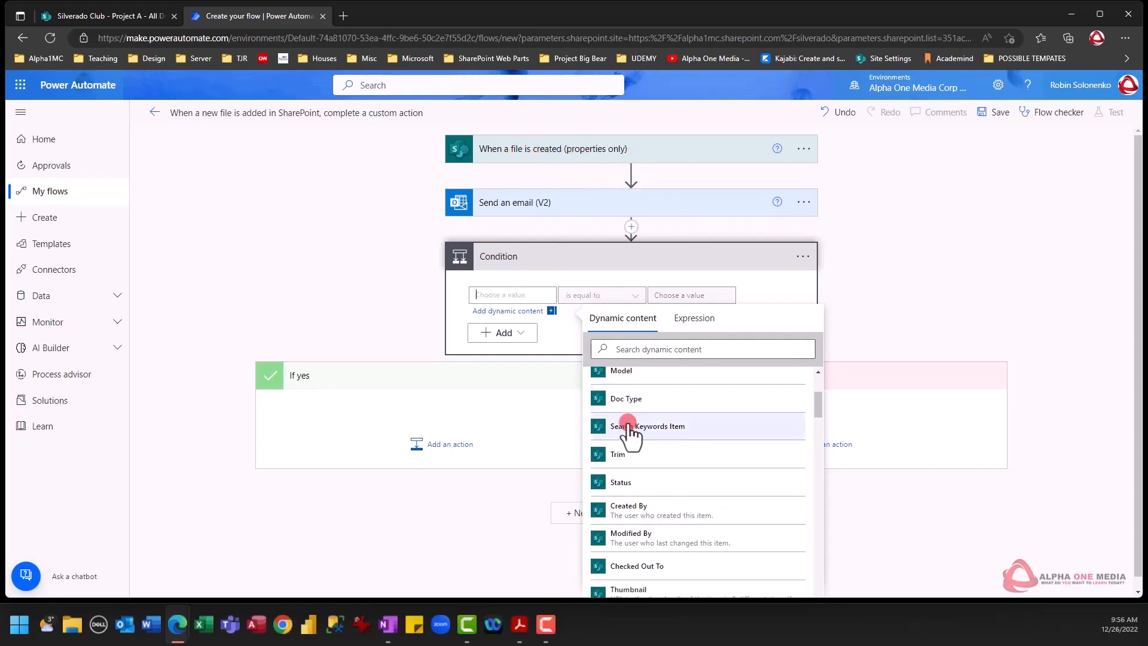
scroll(634, 454, up, 3)
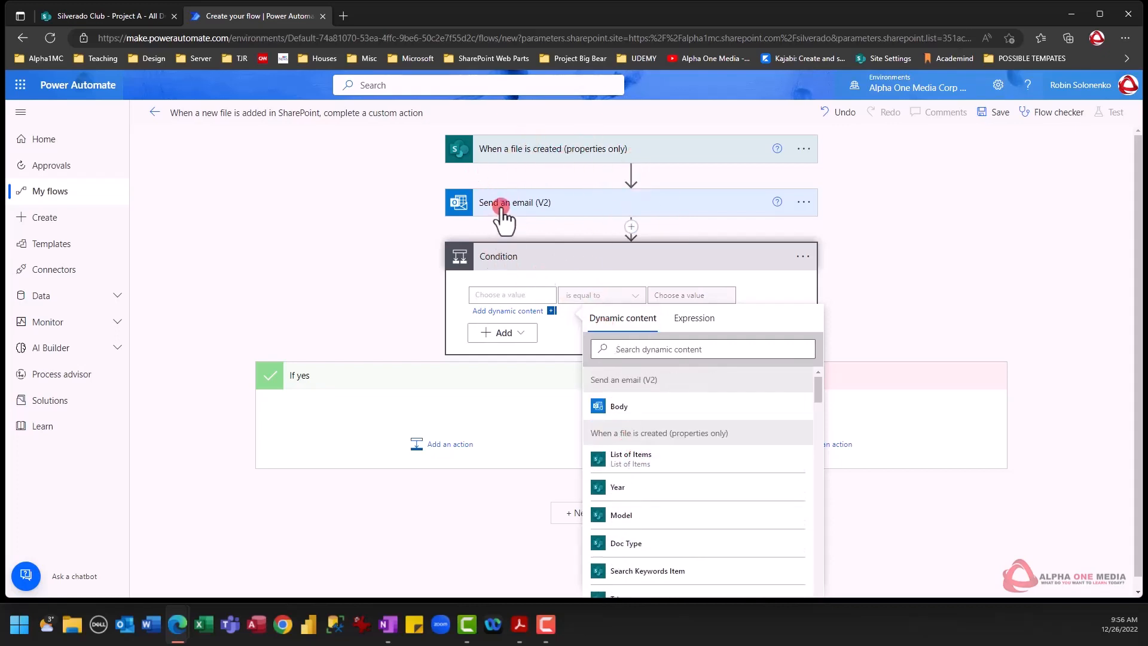
scroll(670, 475, down, 3)
scroll(679, 511, down, 8)
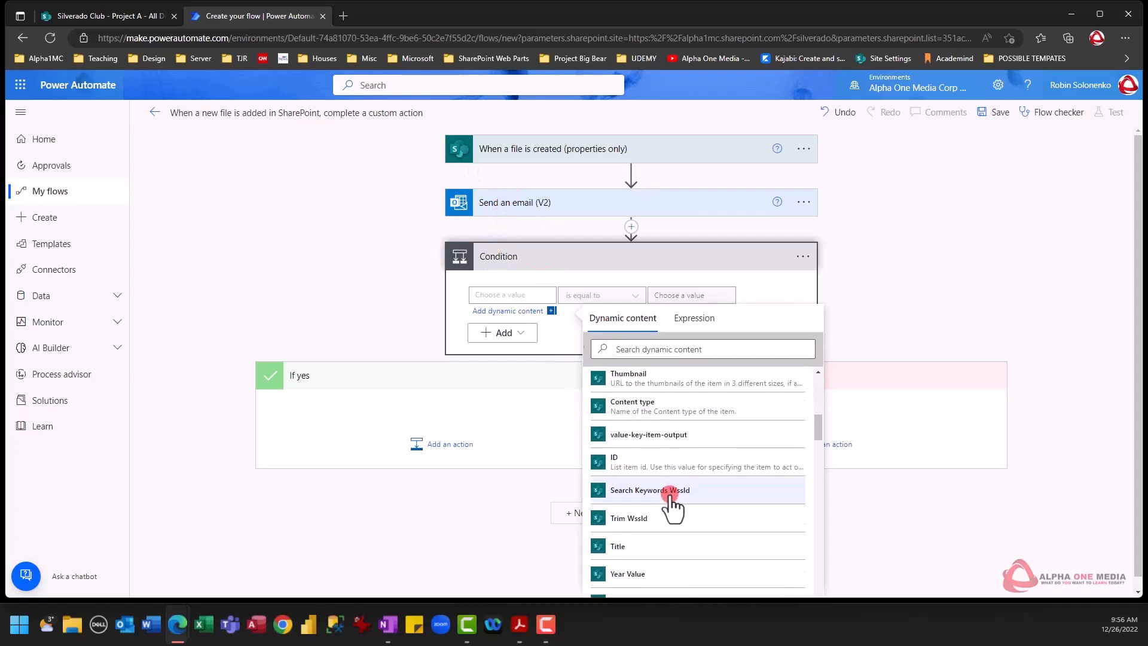
scroll(670, 499, down, 3)
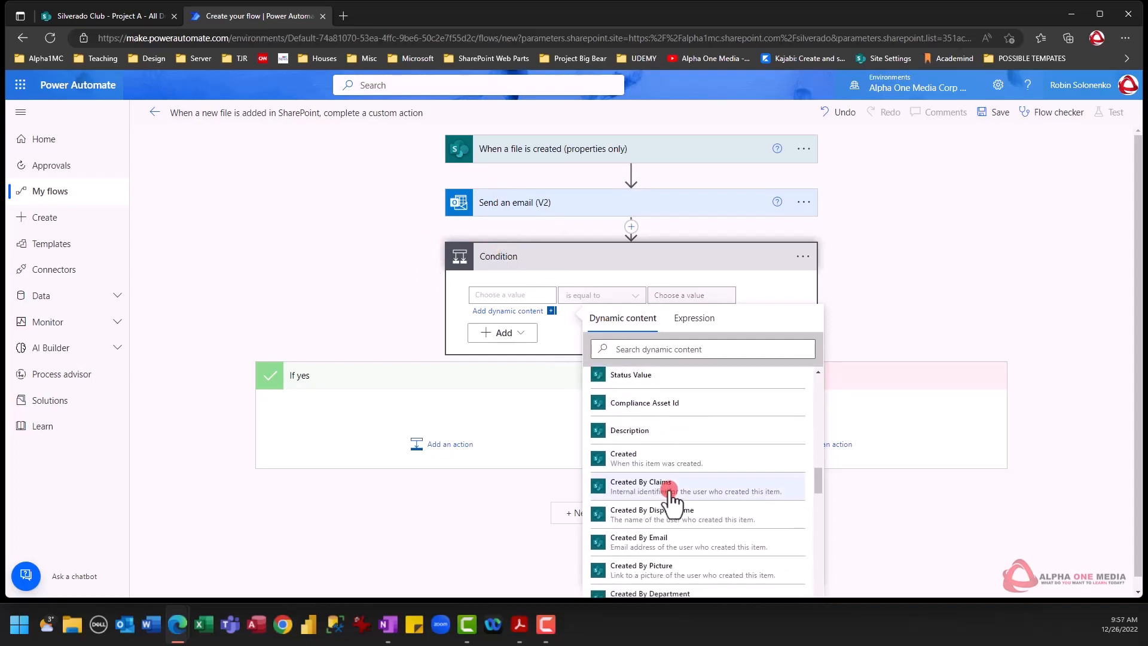
scroll(671, 504, up, 3)
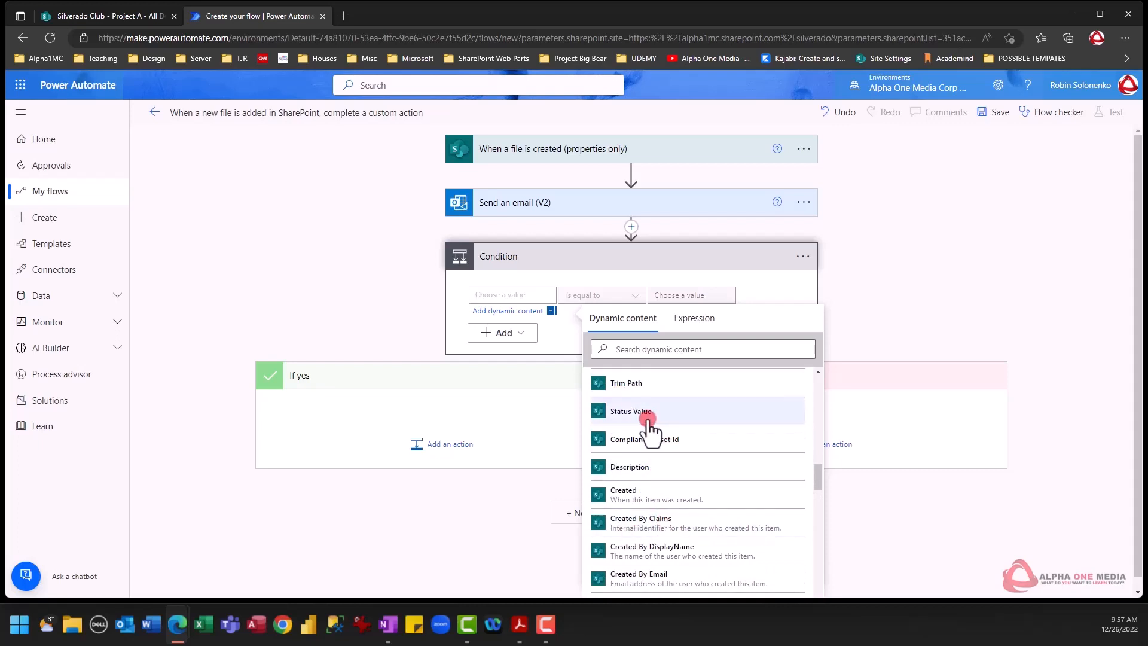
click(634, 411)
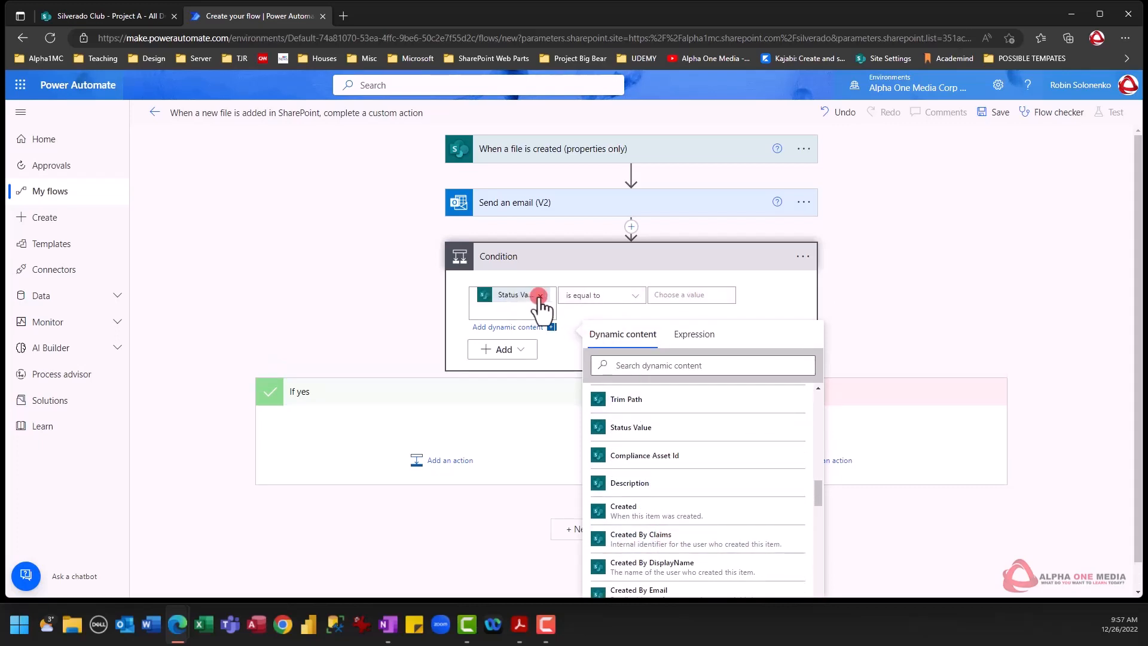
Set the comparison value of the Condition to "Approved", keeping the operator is equal to
click(689, 295)
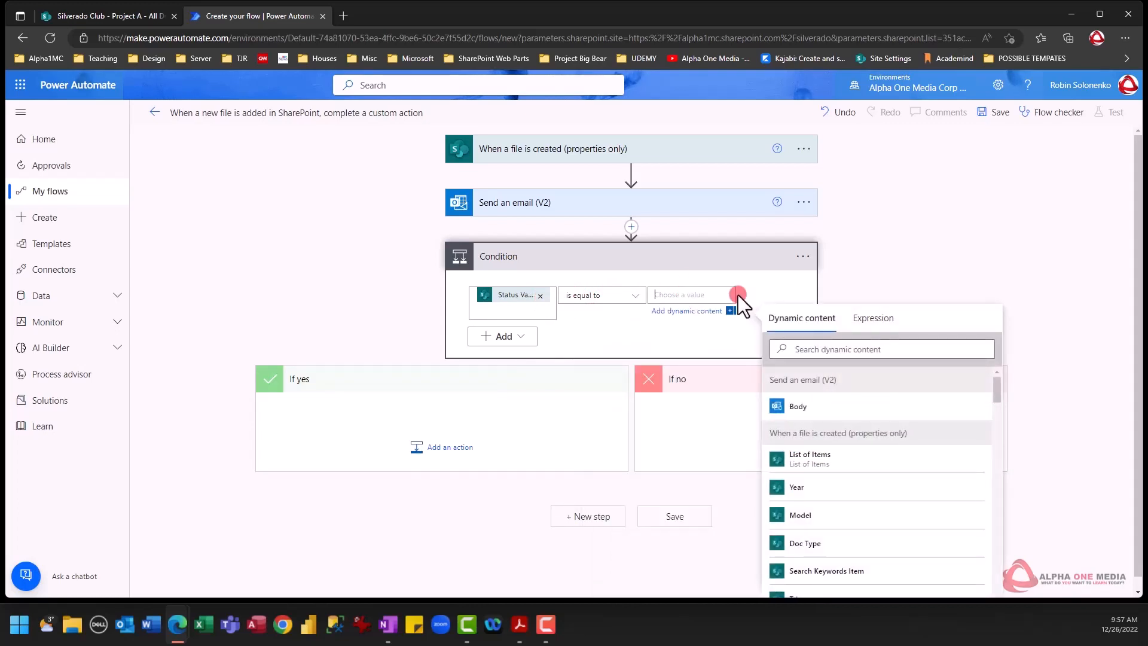
text(Approved)
click(569, 315)
Add the Office 365 Outlook action Send an email (V2) to the If yes branch, searching for "Outlook"
click(453, 448)
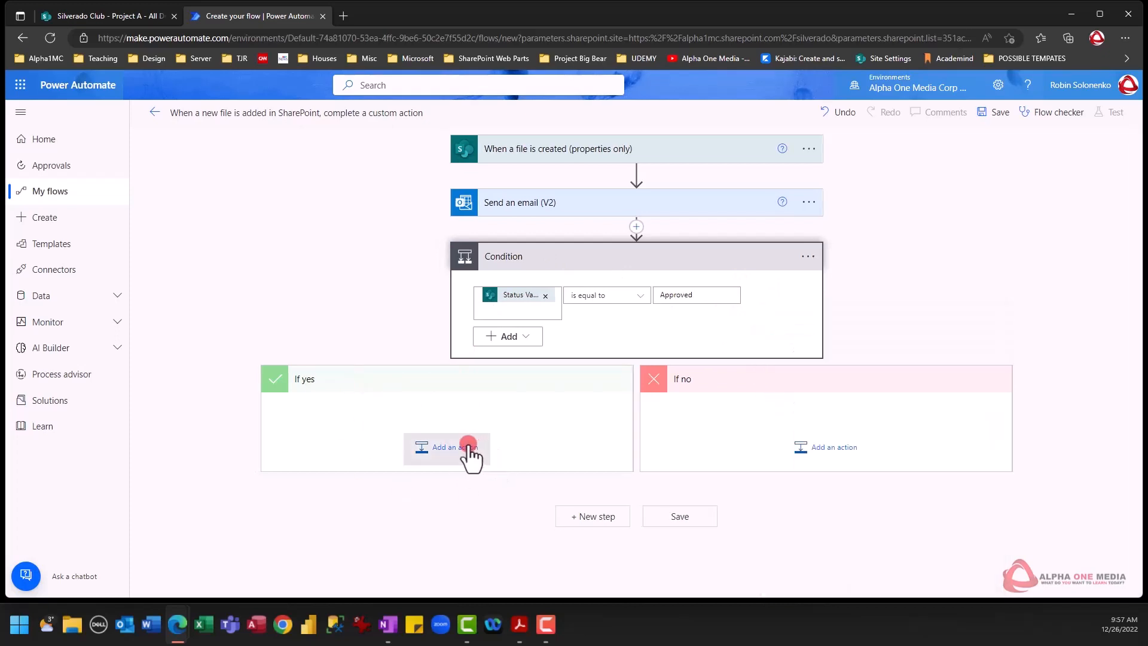
click(469, 448)
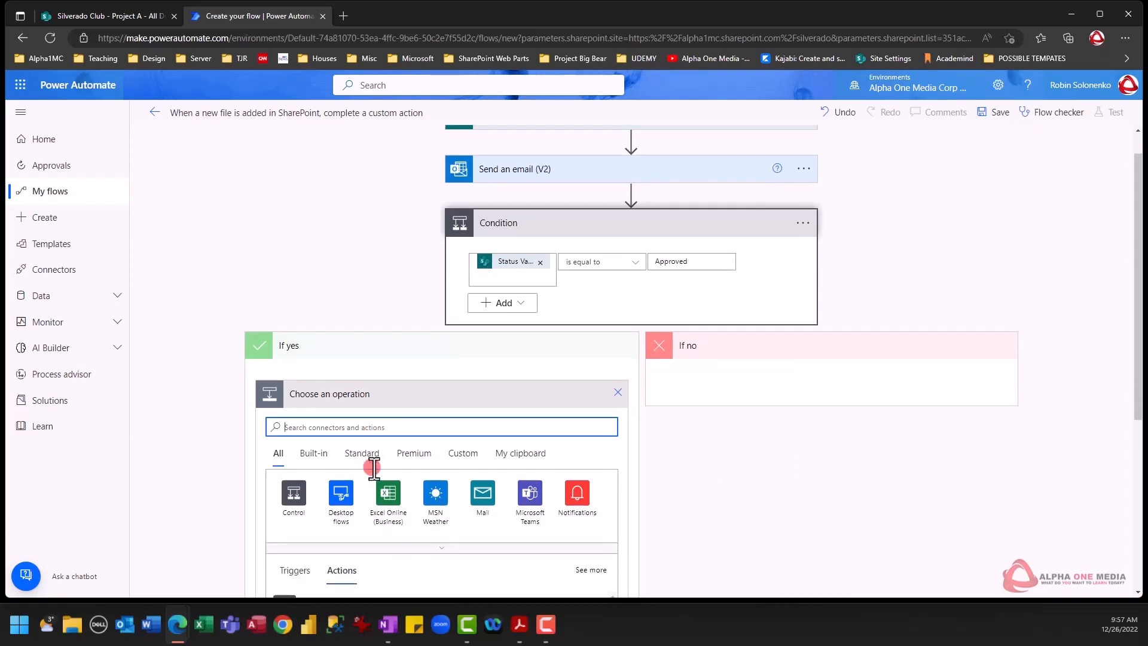
text(ook)
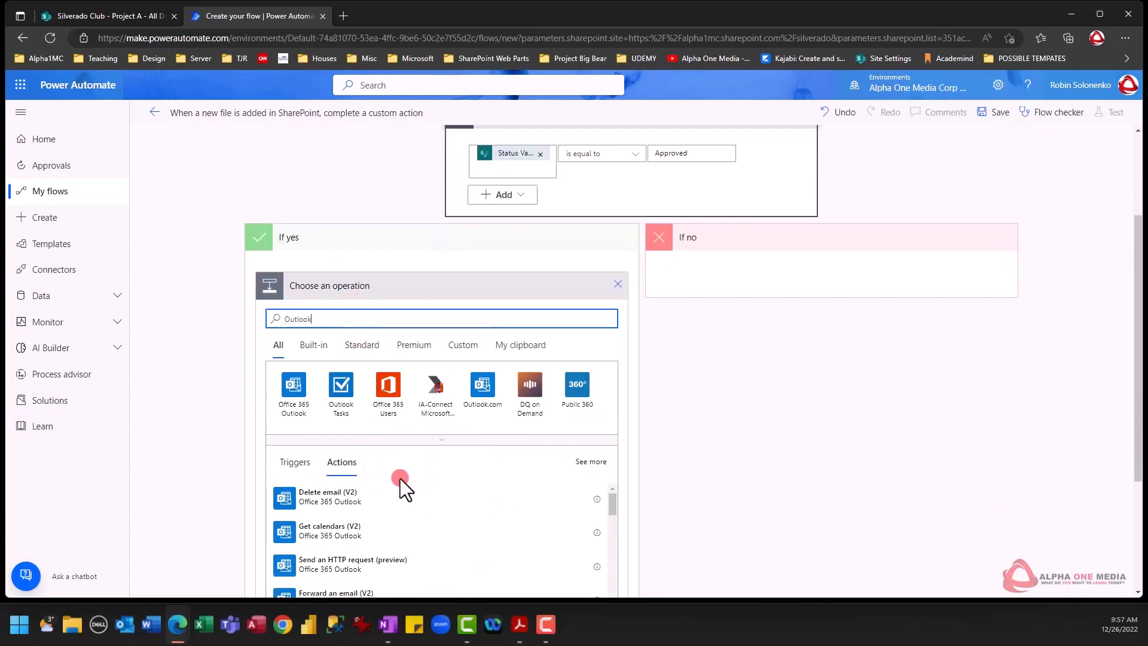
scroll(402, 506, down, 3)
scroll(402, 505, down, 3)
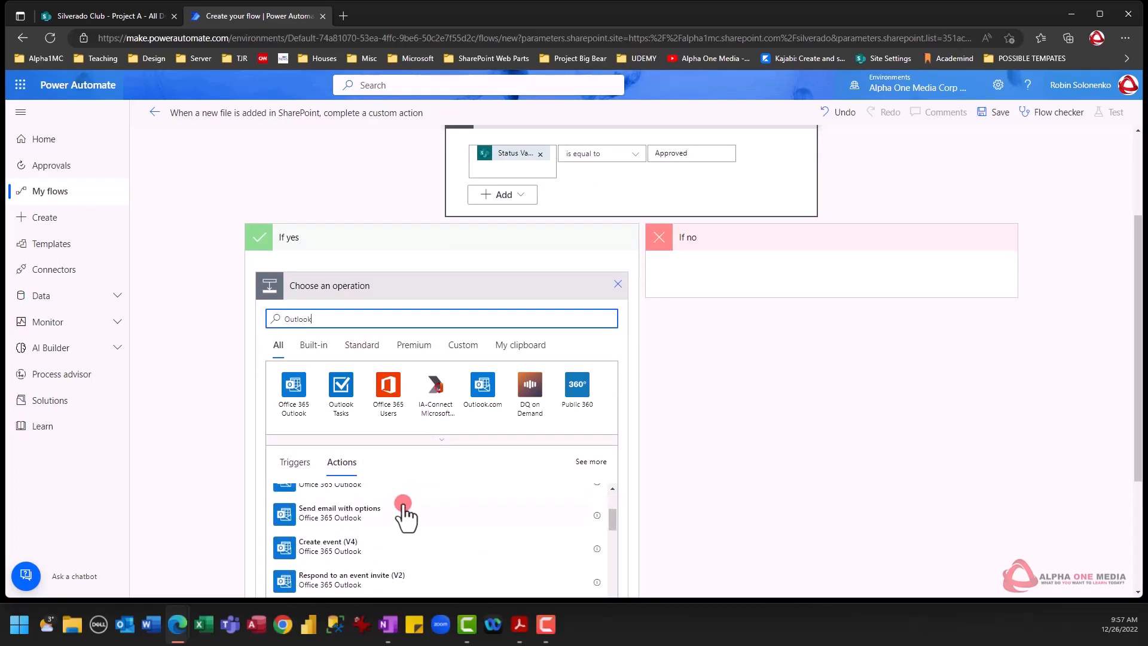
scroll(386, 553, down, 2)
scroll(407, 532, down, 2)
scroll(407, 532, down, 3)
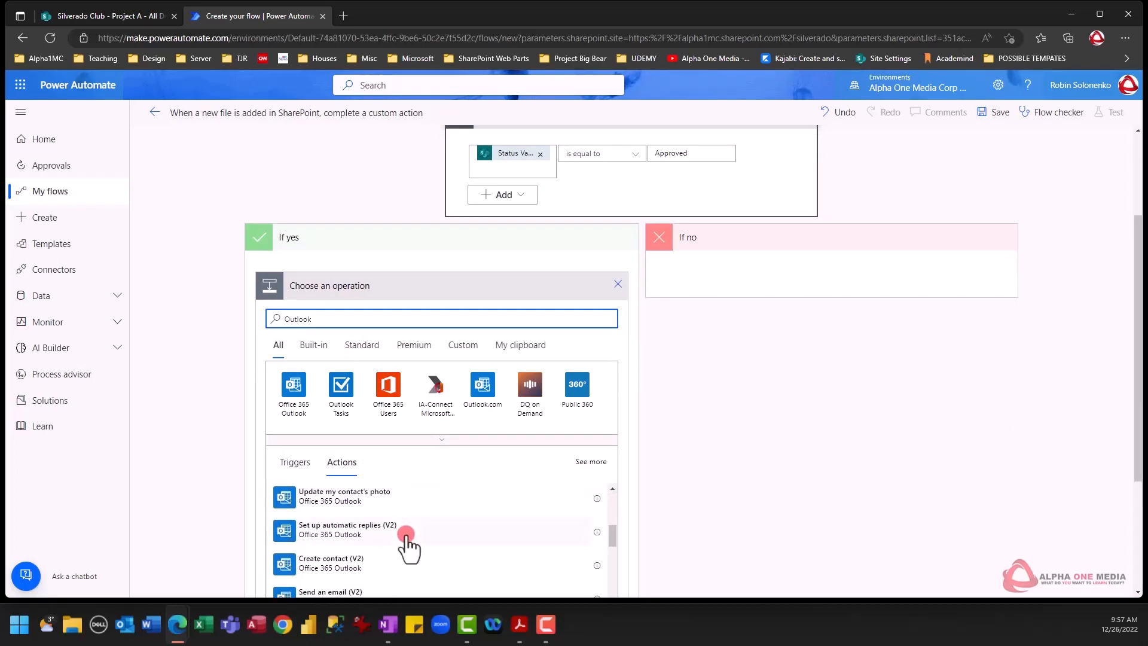
click(335, 535)
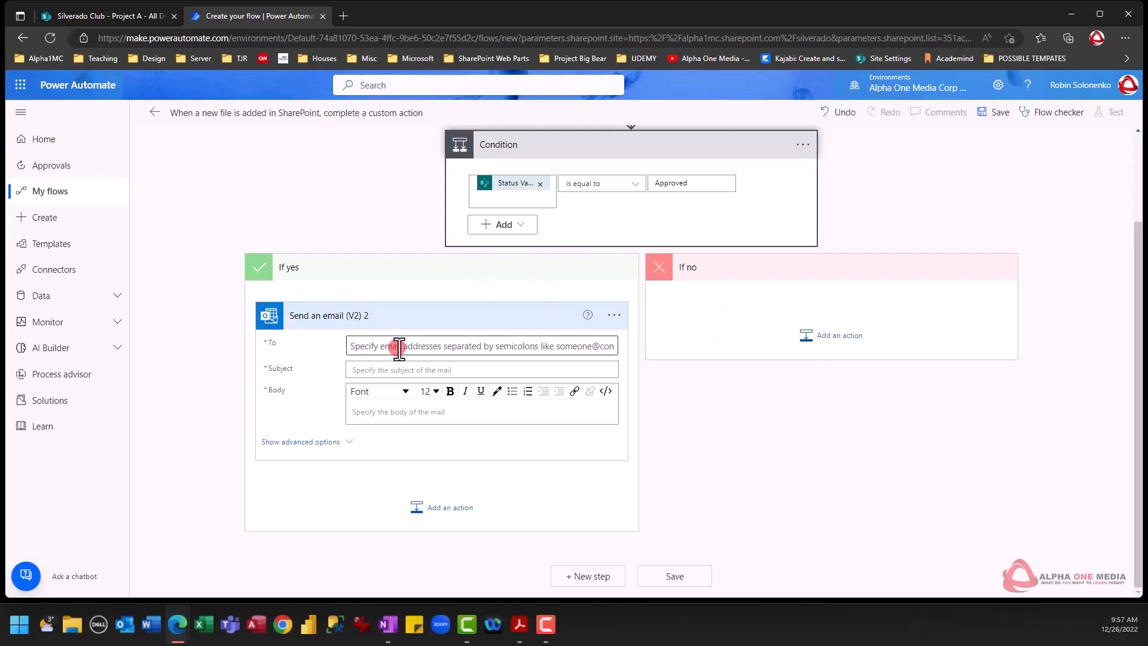
Address the If yes email to the file's creator using the Created By Email dynamic content
scroll(394, 345, up, 2)
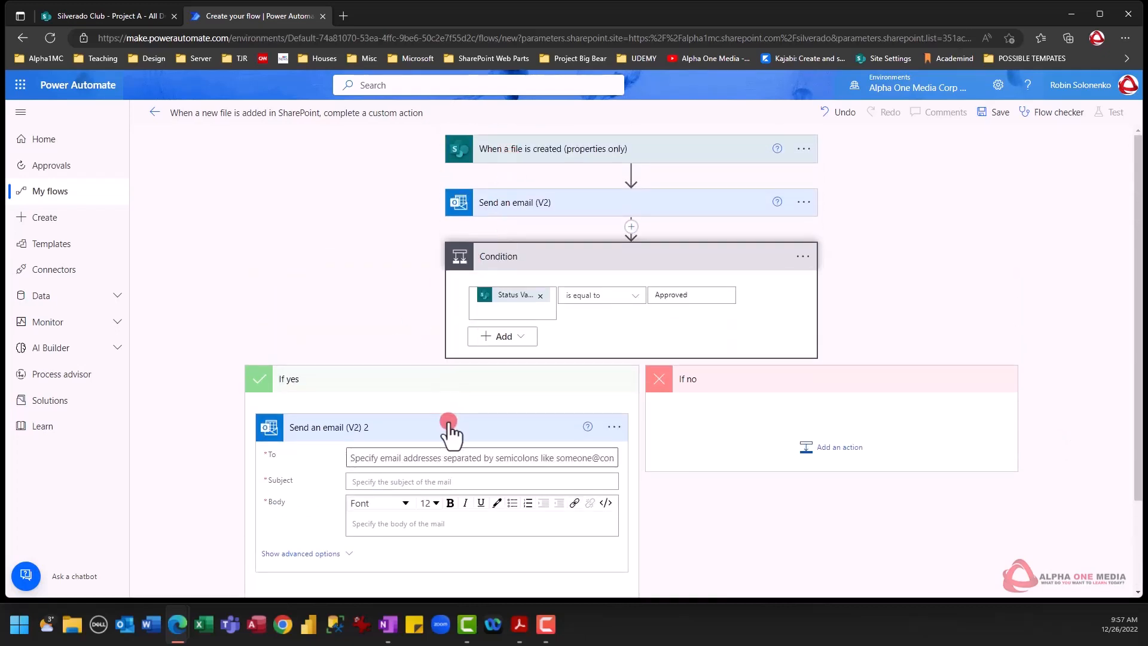
click(436, 458)
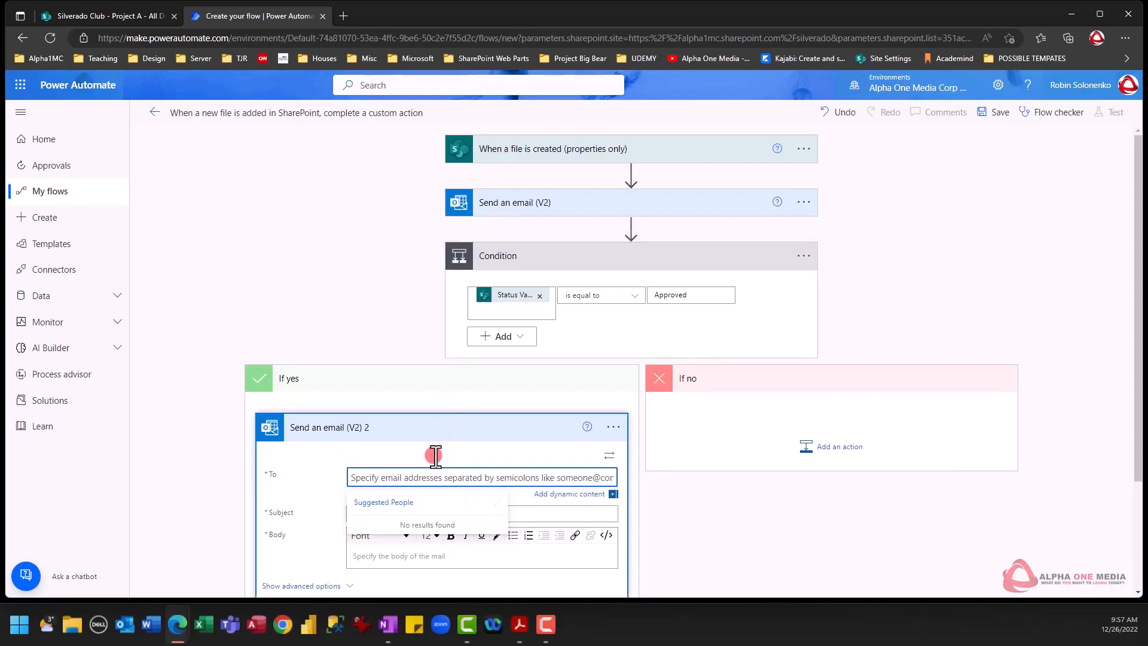
scroll(449, 483, down, 3)
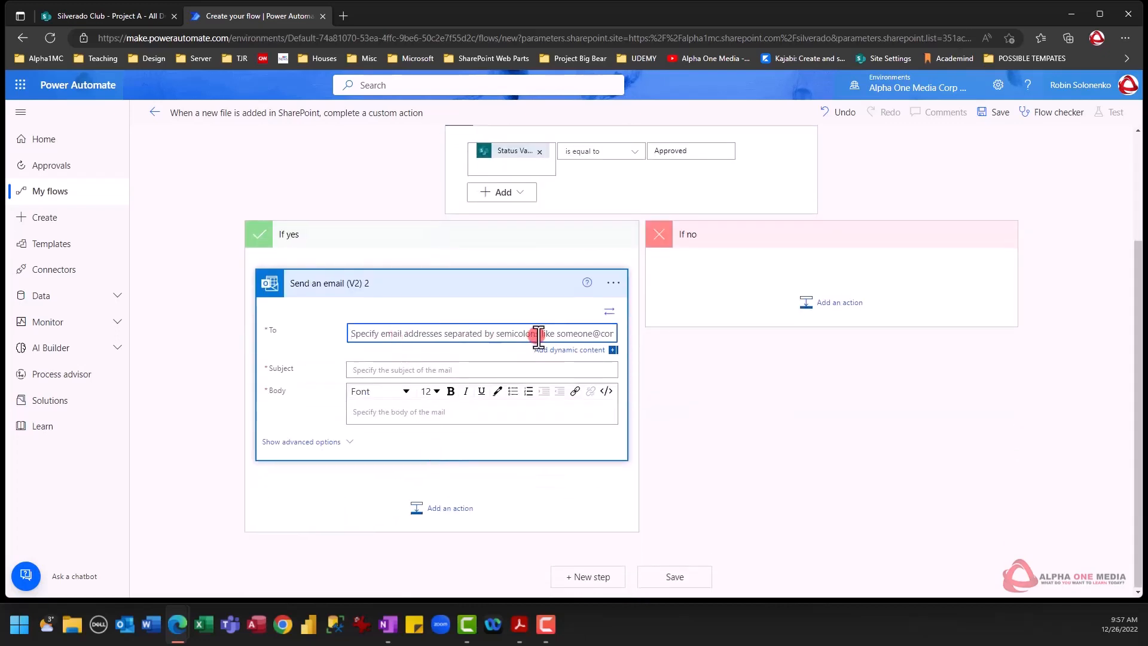
click(577, 351)
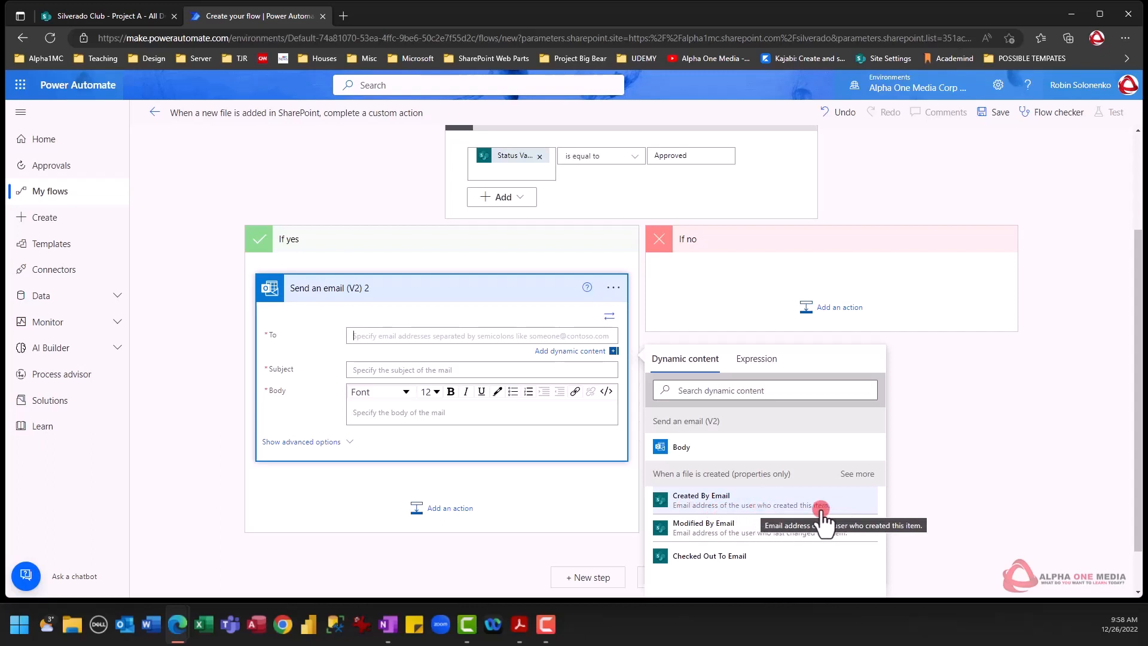
click(725, 505)
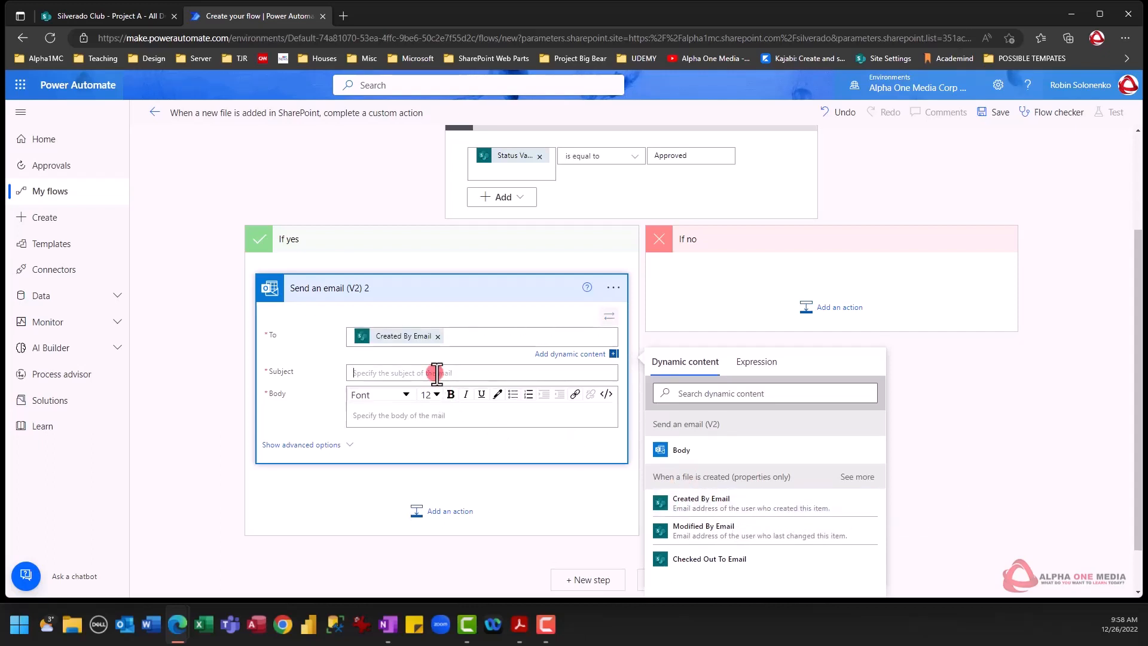
Set the If yes email's subject to "You have been approved" and its body to "Your Expense claim has now been approved"
click(436, 374)
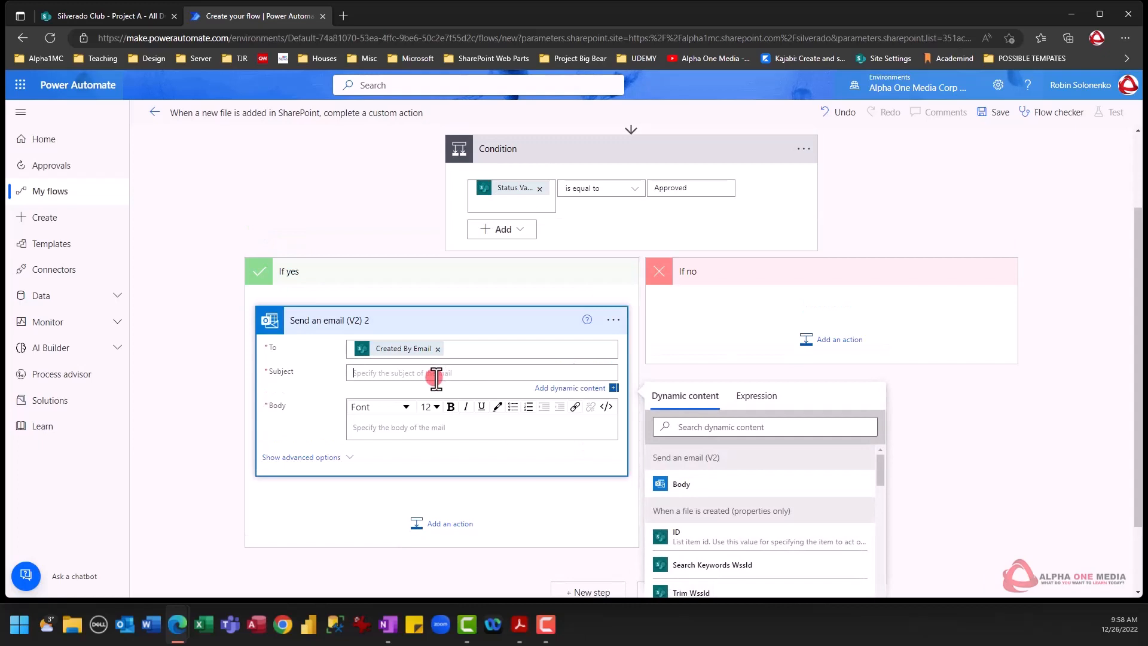
text(You have been approved)
click(456, 426)
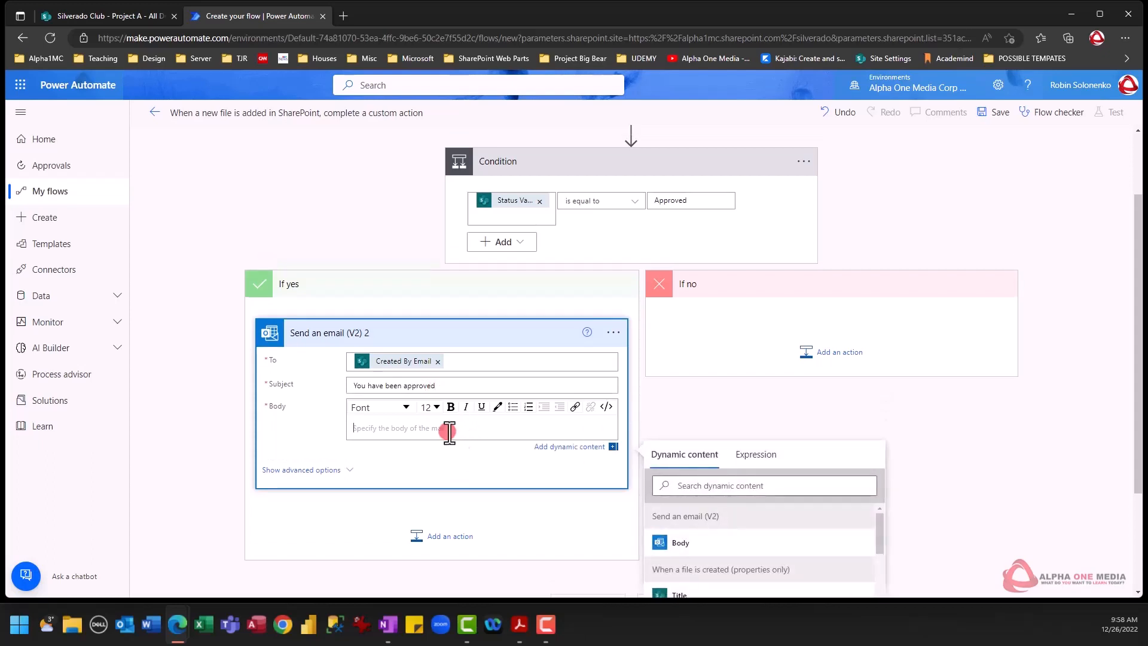
text(Your Expense claim has now been approved)
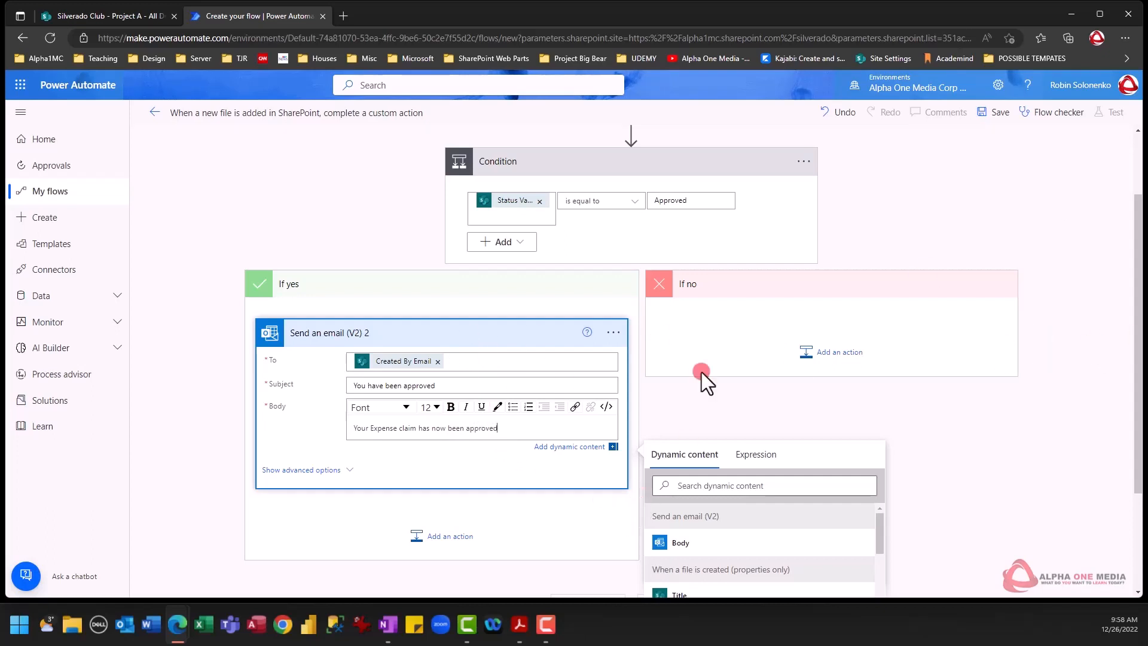
click(802, 324)
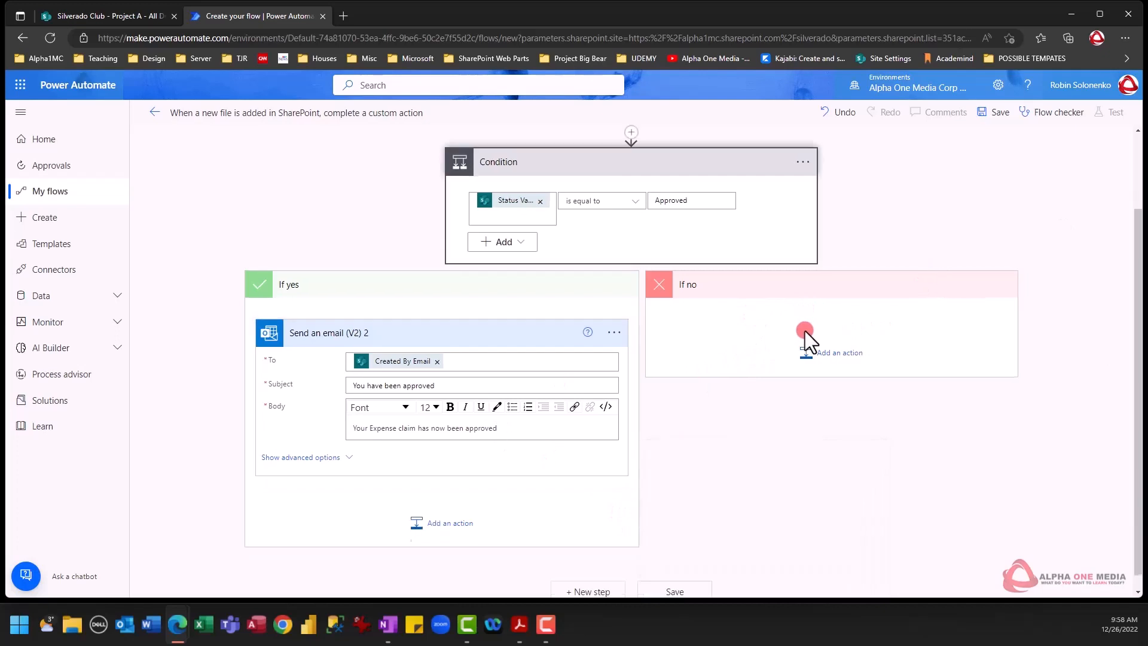
Add the Office 365 Outlook action Send an email (V2) to the If no branch
click(843, 353)
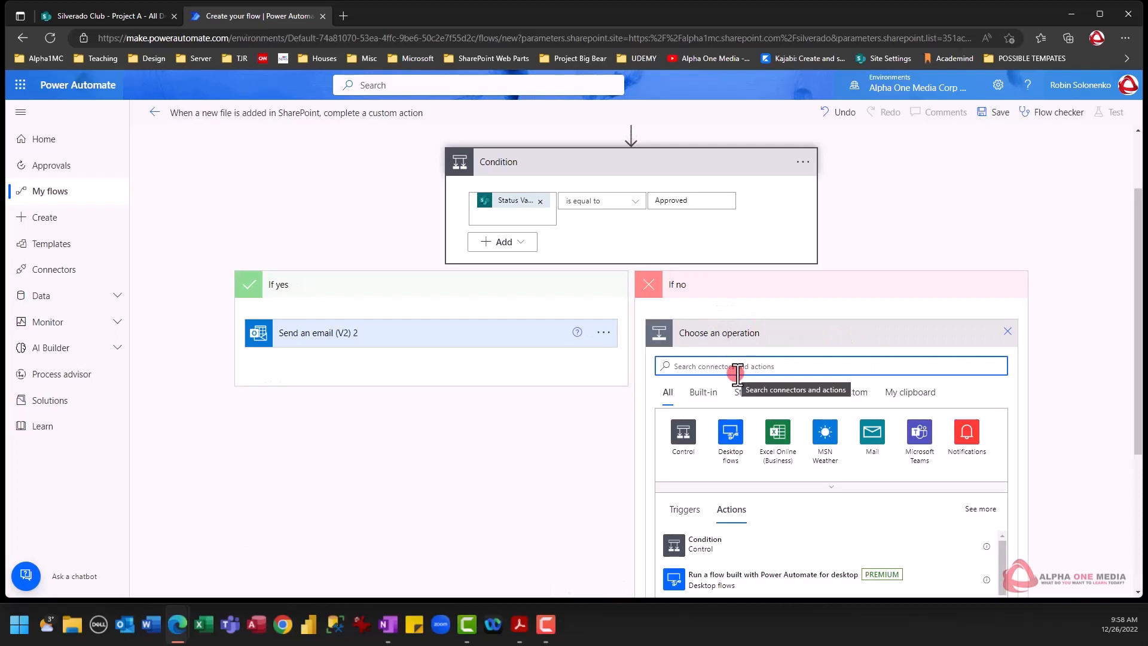
text(oulo)
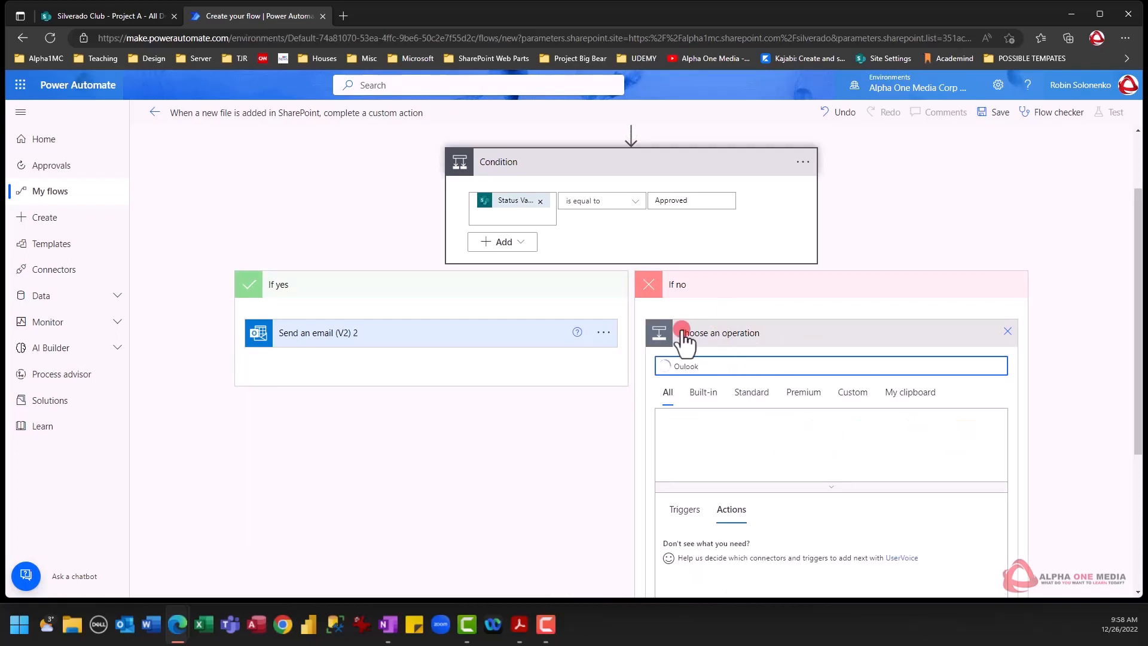
scroll(753, 508, down, 3)
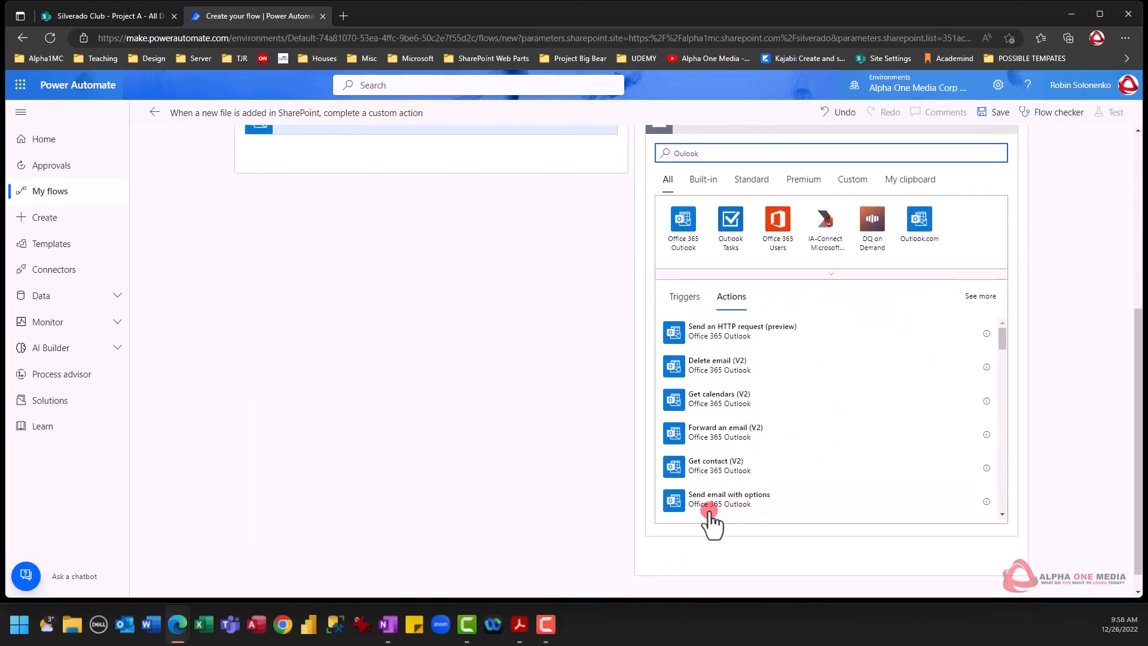
scroll(734, 496, down, 2)
scroll(732, 486, down, 3)
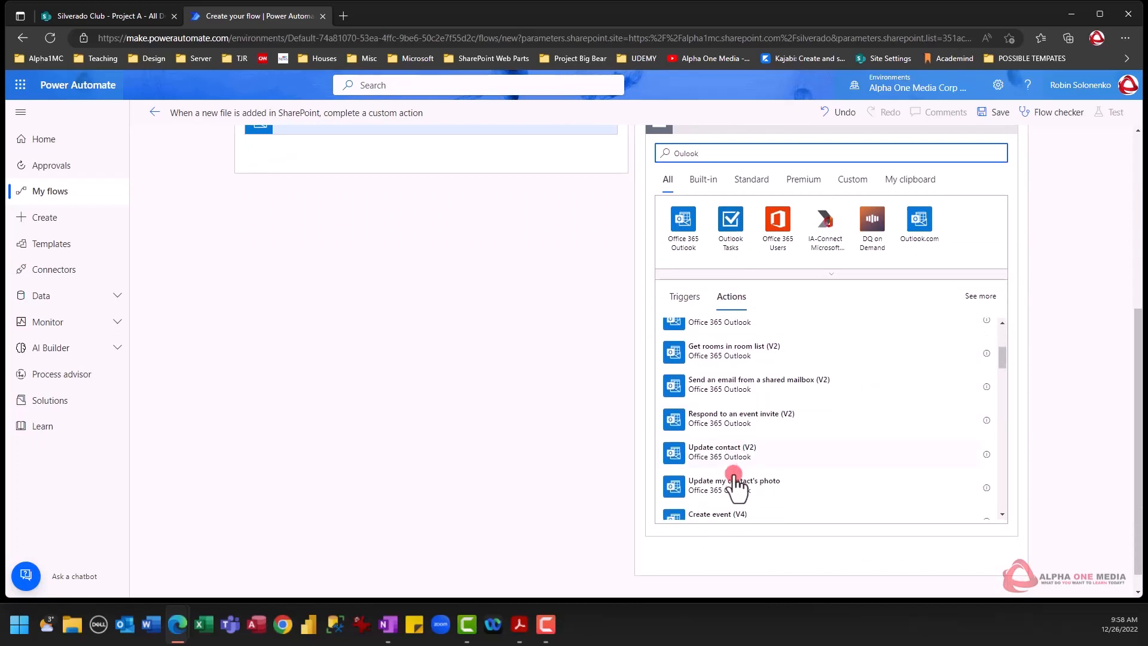
scroll(777, 496, down, 4)
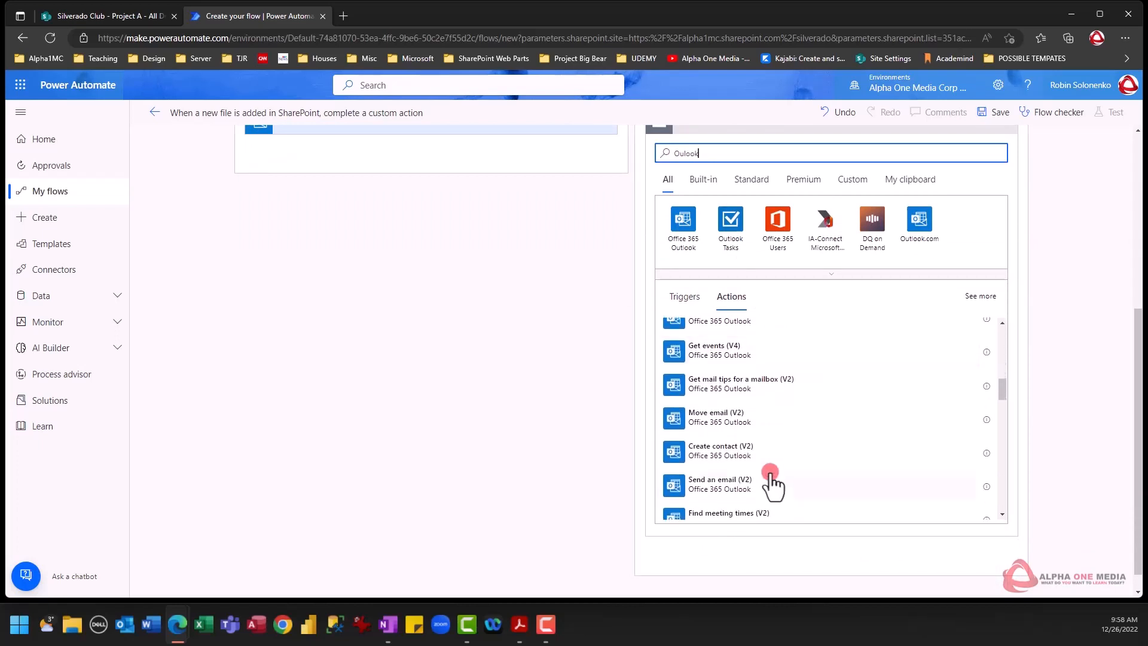
scroll(772, 483, up, 2)
scroll(774, 487, down, 3)
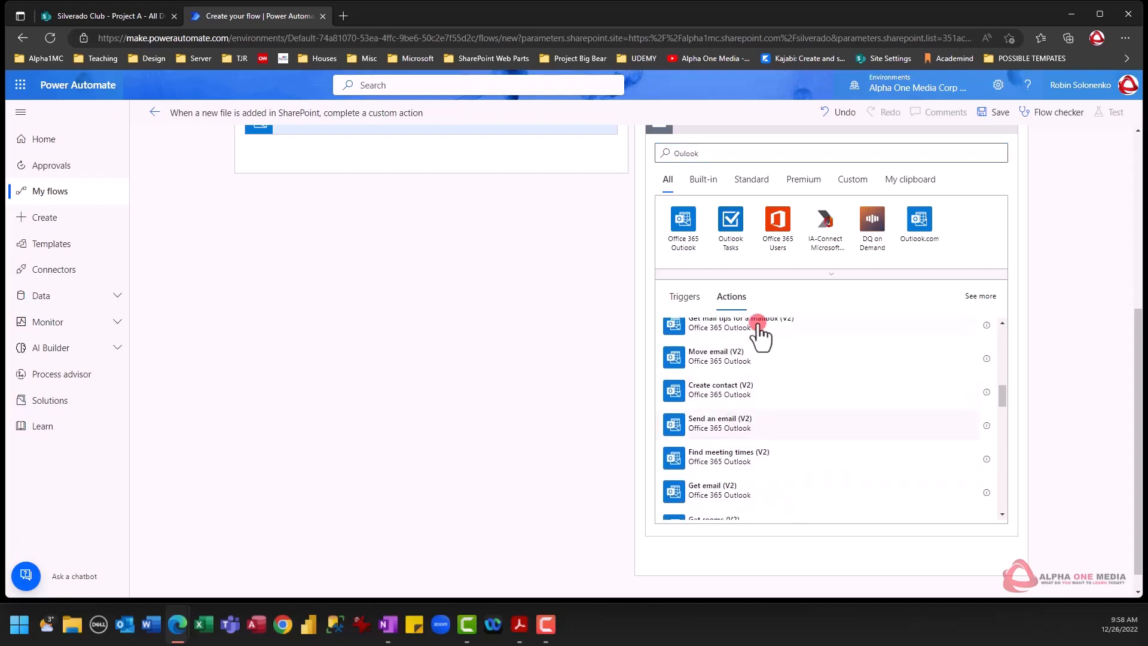
click(760, 325)
Address the If no email to the file's creator using the Created By Email dynamic content
click(793, 353)
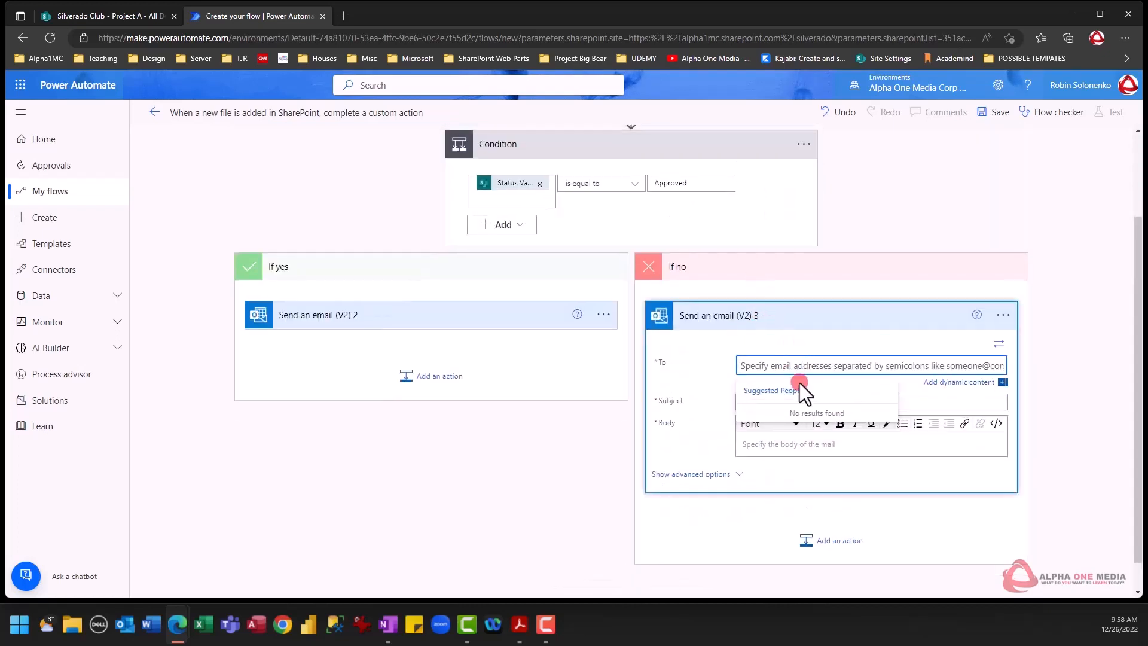
click(948, 386)
scroll(957, 441, down, 1)
click(963, 461)
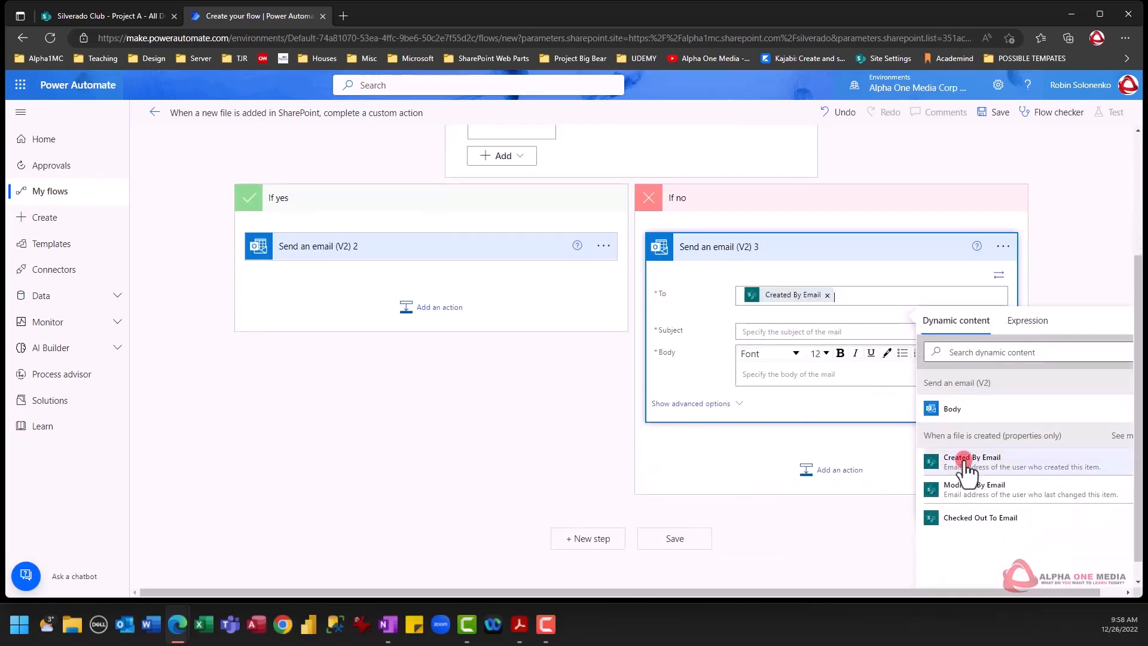
Set the If no email's subject to "Your have been denied" and its body to "Sorry, but your expense claim has been denied"
click(801, 331)
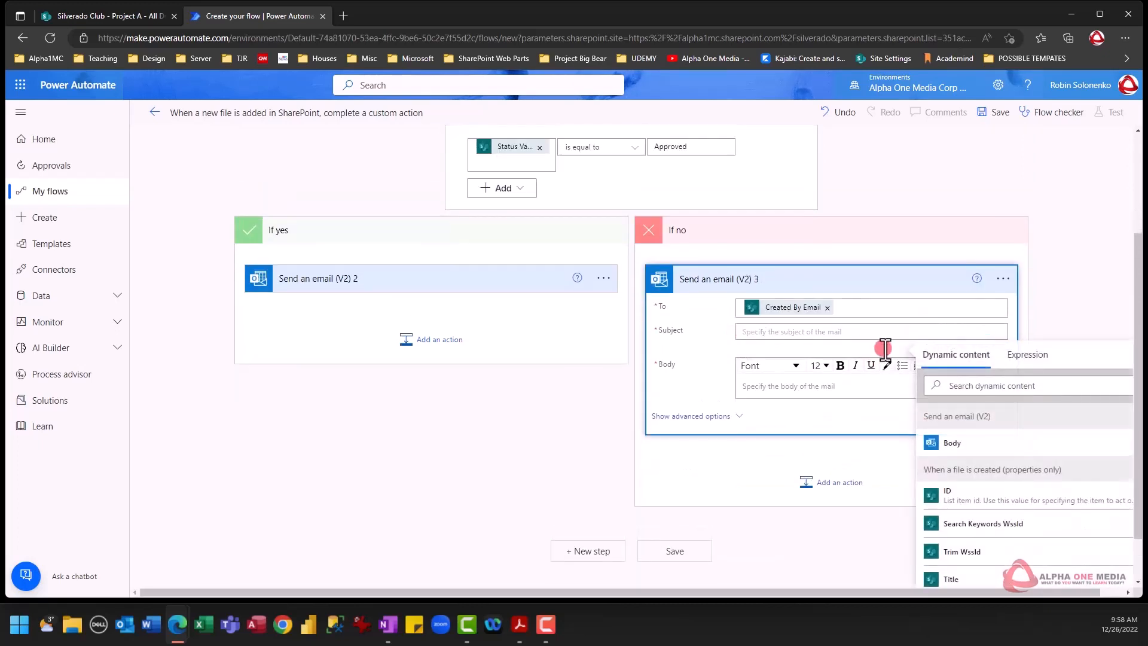
text(Your have been denied)
click(760, 386)
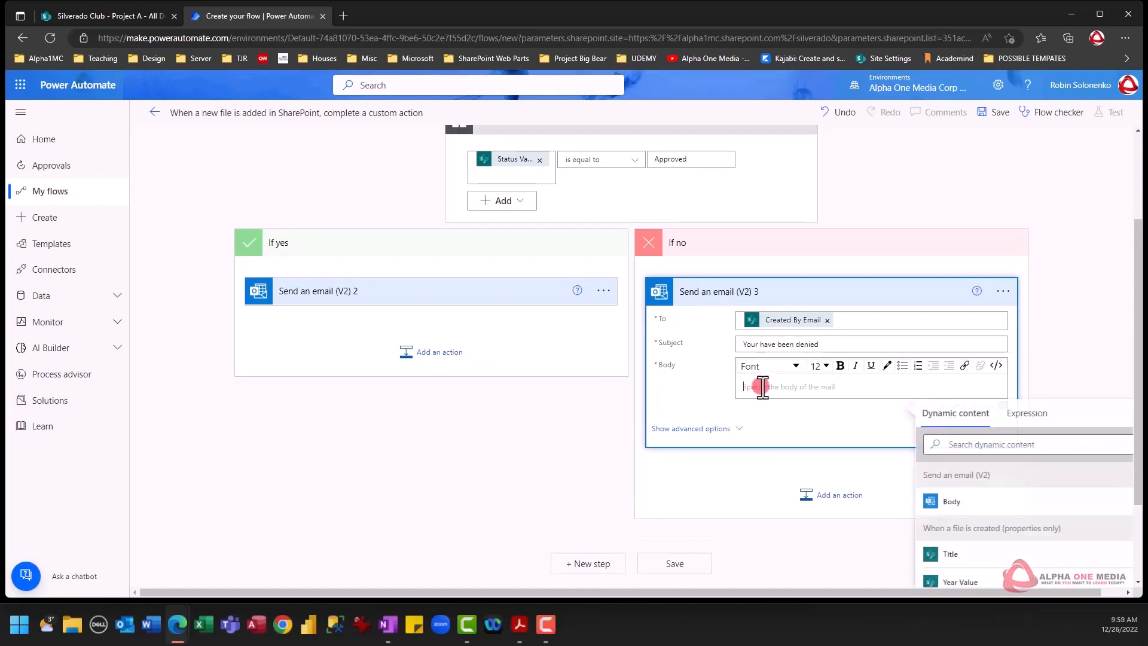
text(You)
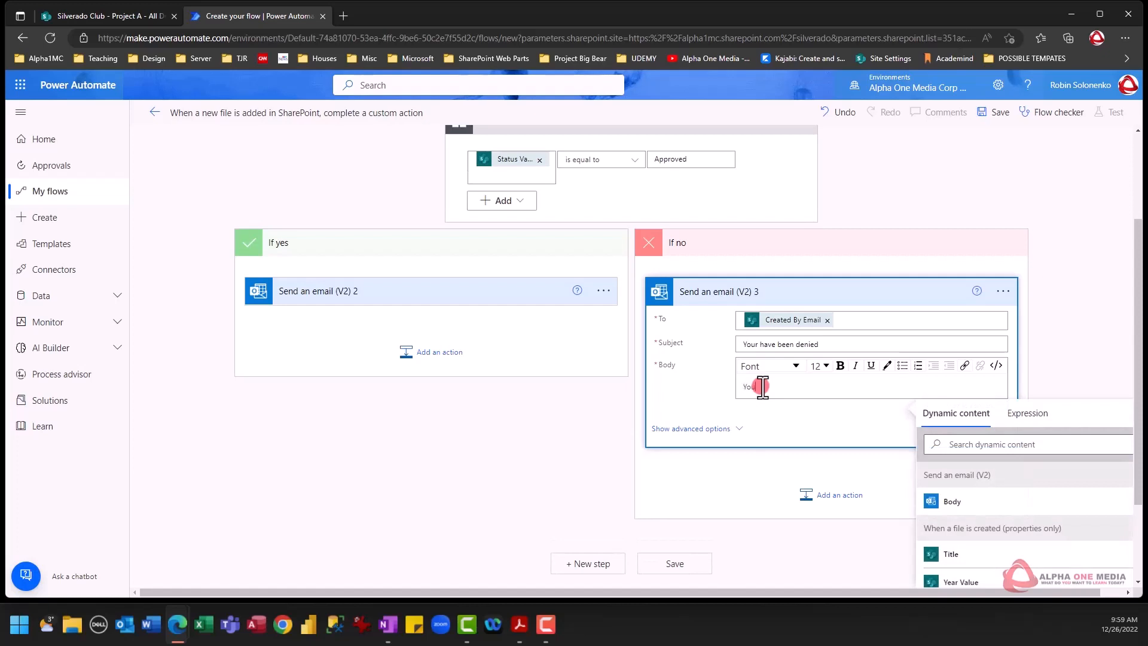
text(ry, but your expense claim has been denied)
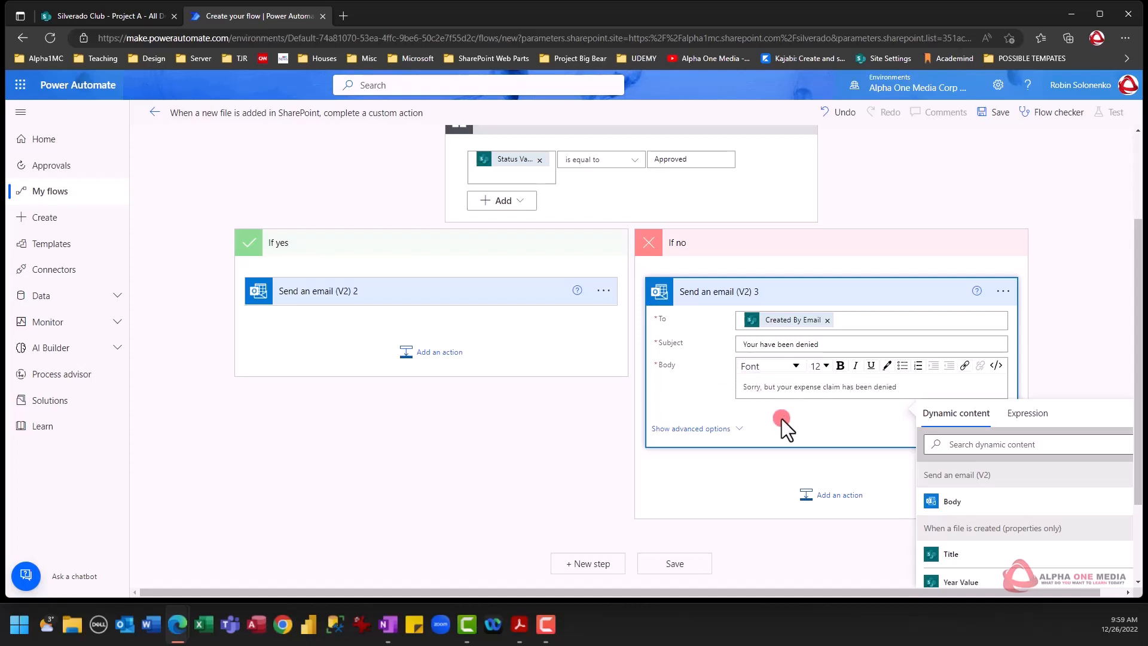
Review the flow from trigger to both branches, expanding the If yes email and the approver email to read their contents
scroll(682, 440, up, 1)
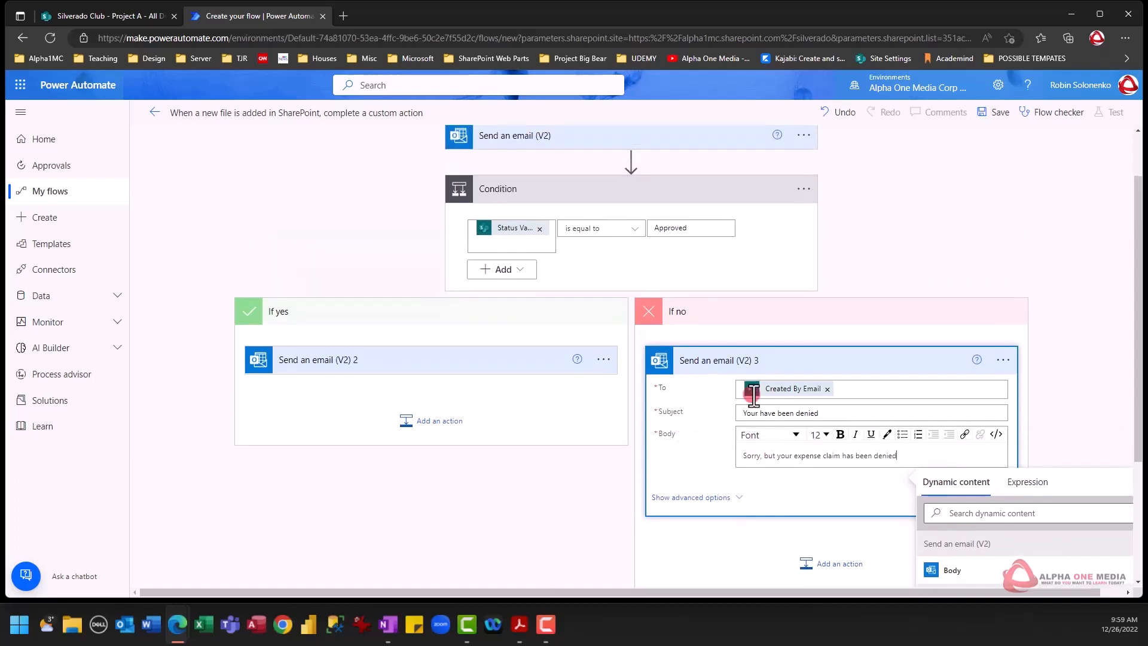
click(518, 373)
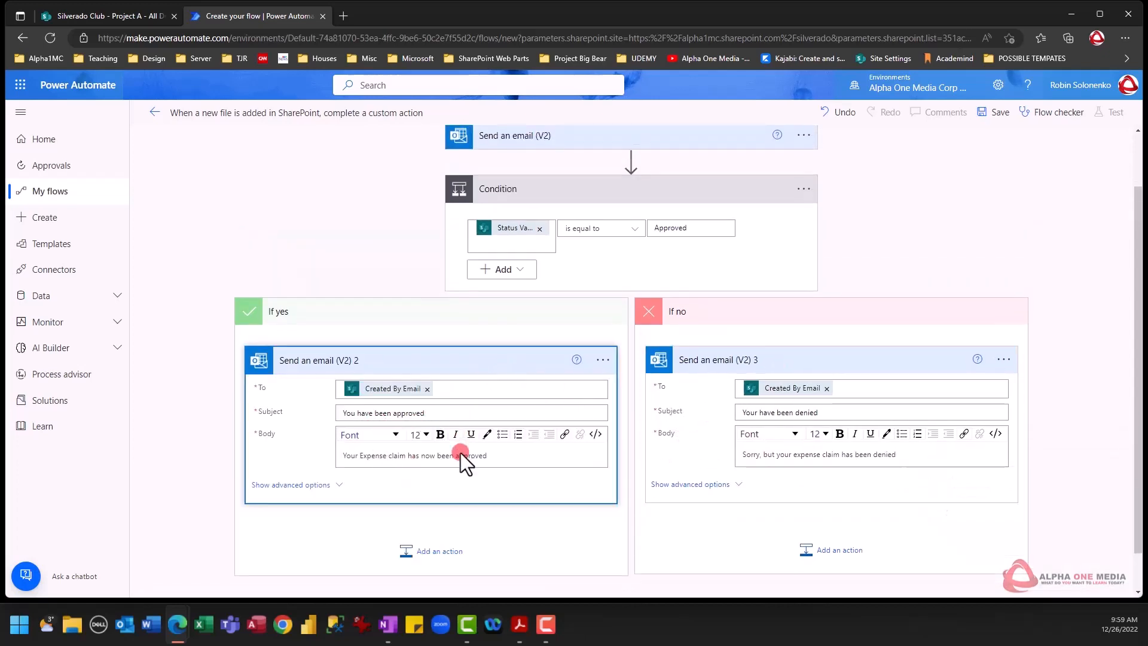
scroll(731, 371, up, 1)
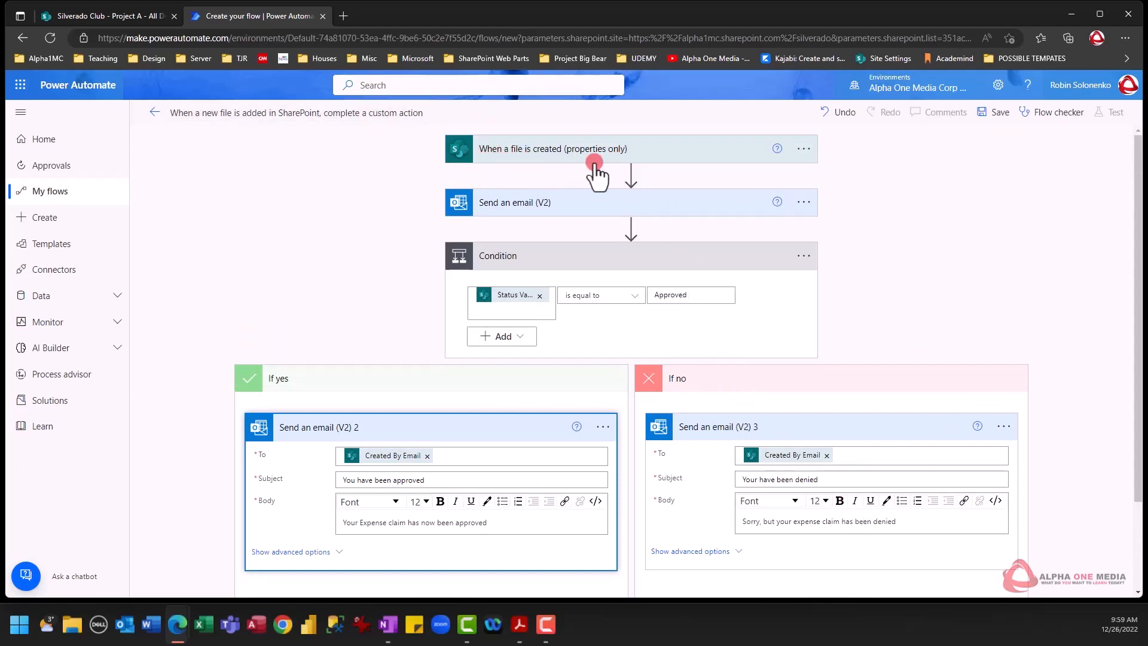
click(652, 204)
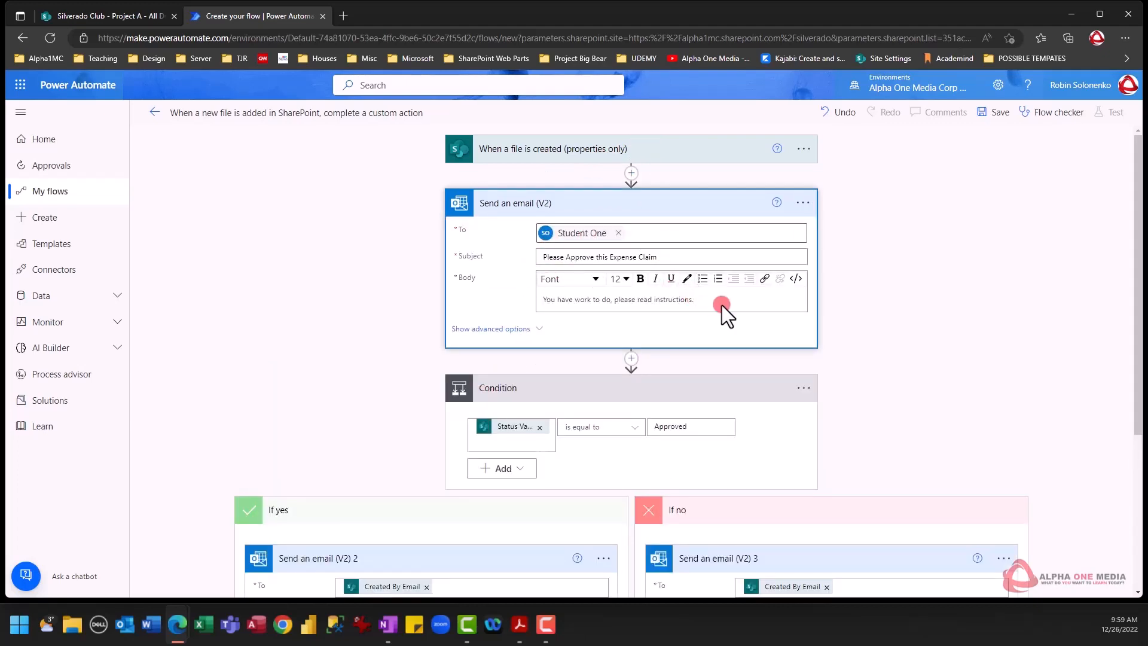
scroll(723, 305, down, 1)
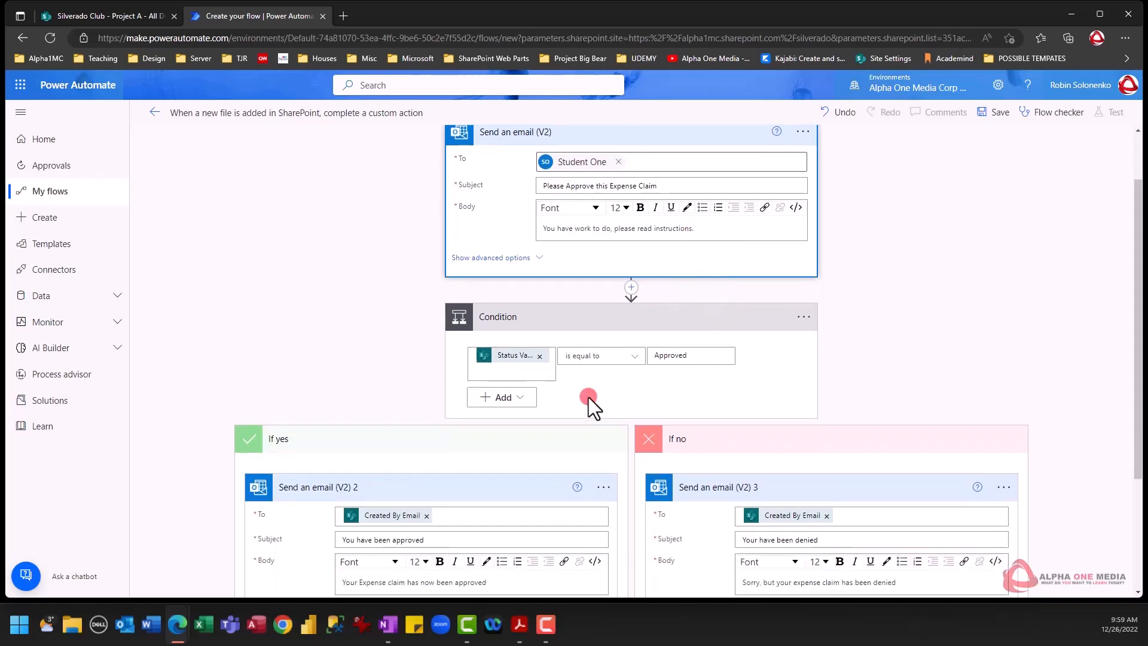
scroll(505, 340, down, 1)
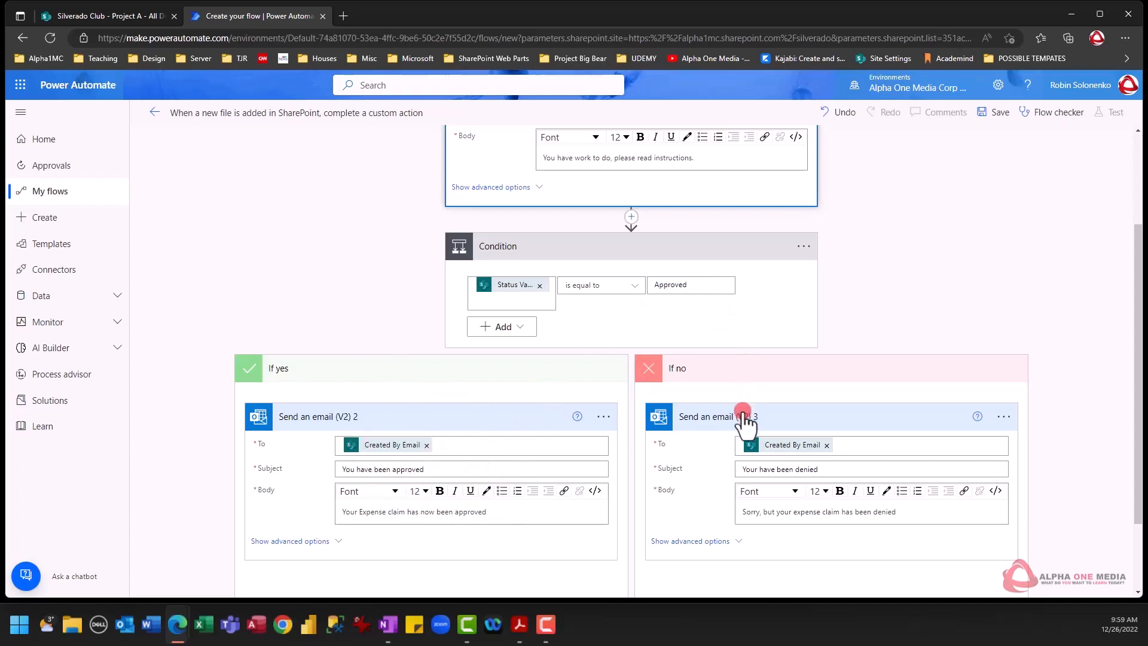
scroll(794, 460, up, 3)
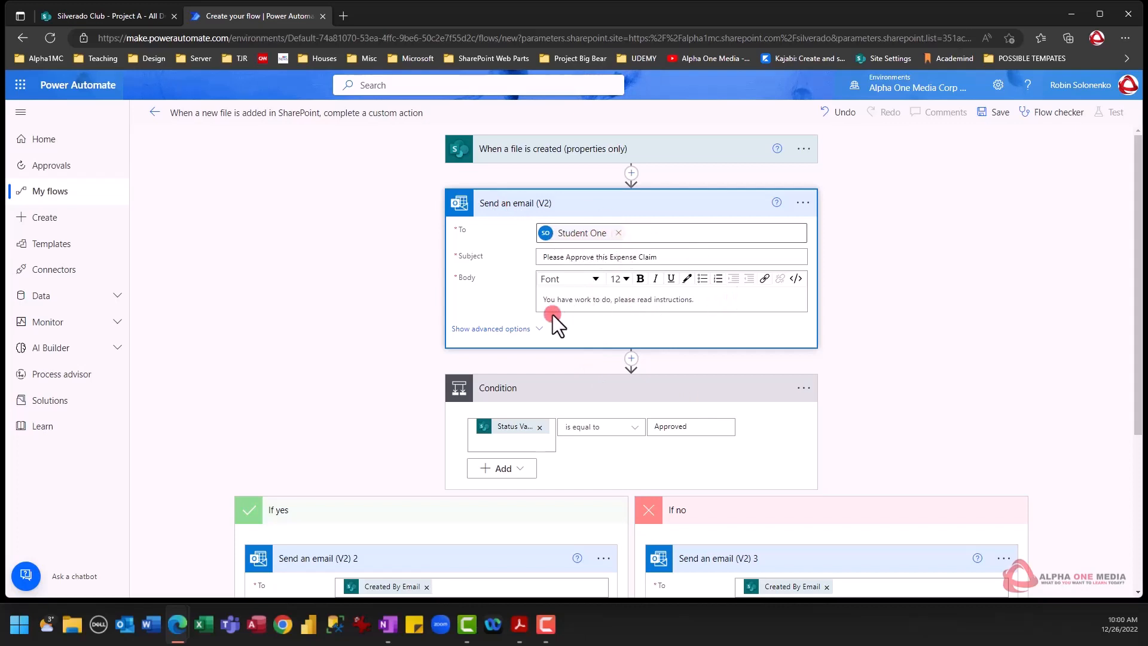
Add the instruction "1. Click link below." beneath the existing text in the approver email's body, separated by a blank line
click(726, 298)
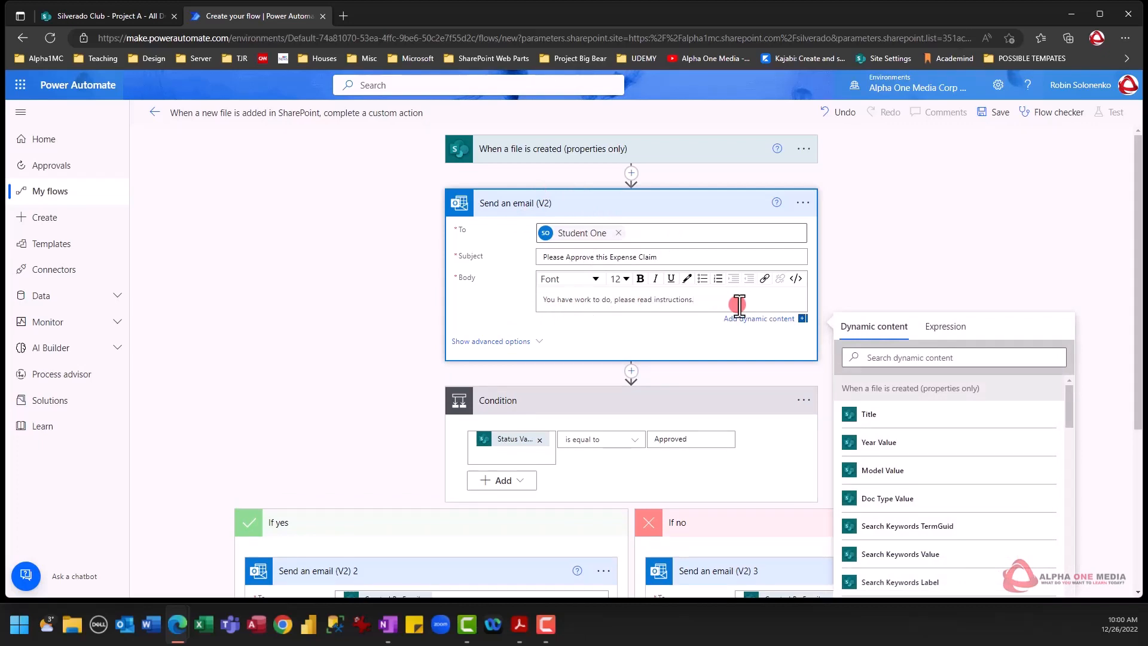
key(Return)
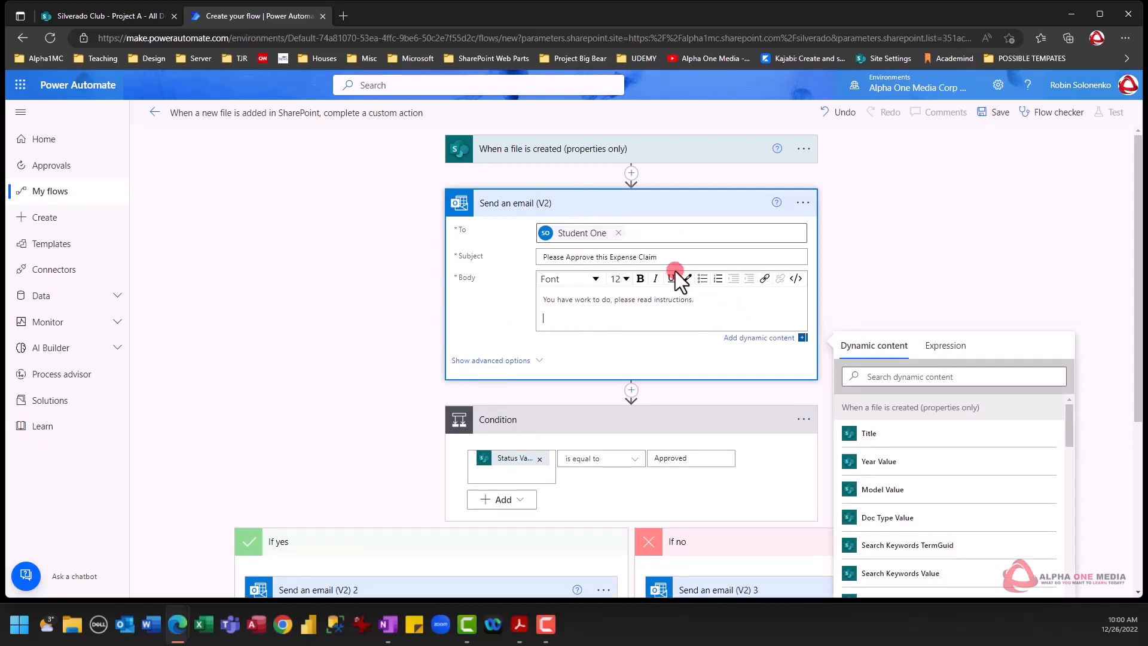
scroll(995, 463, down, 8)
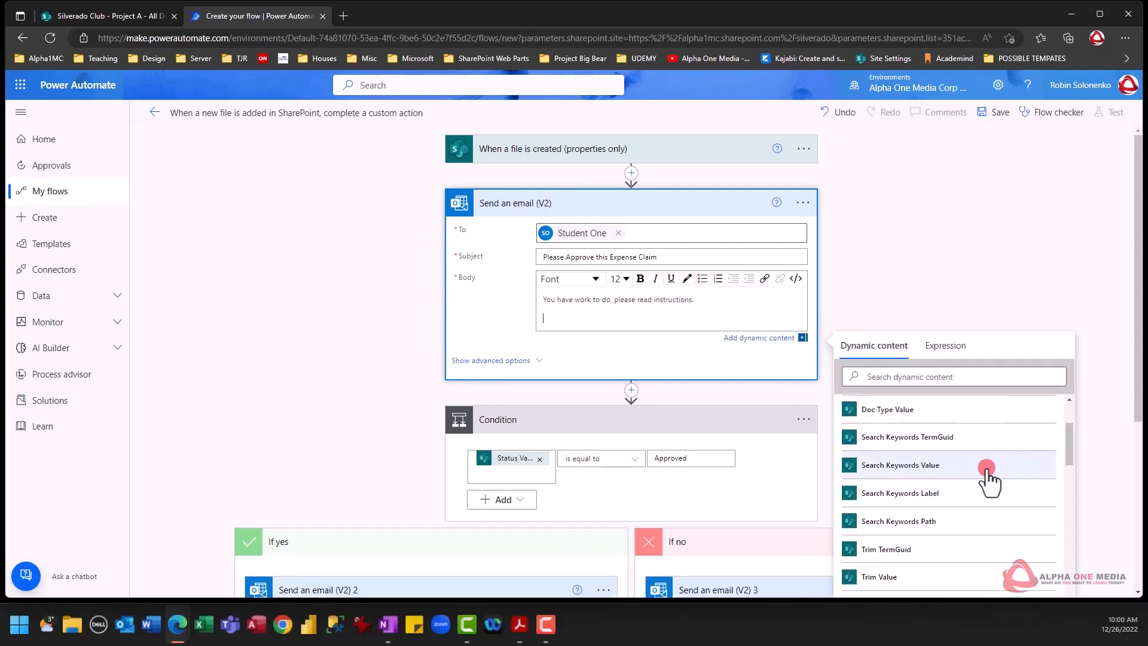
scroll(988, 478, down, 6)
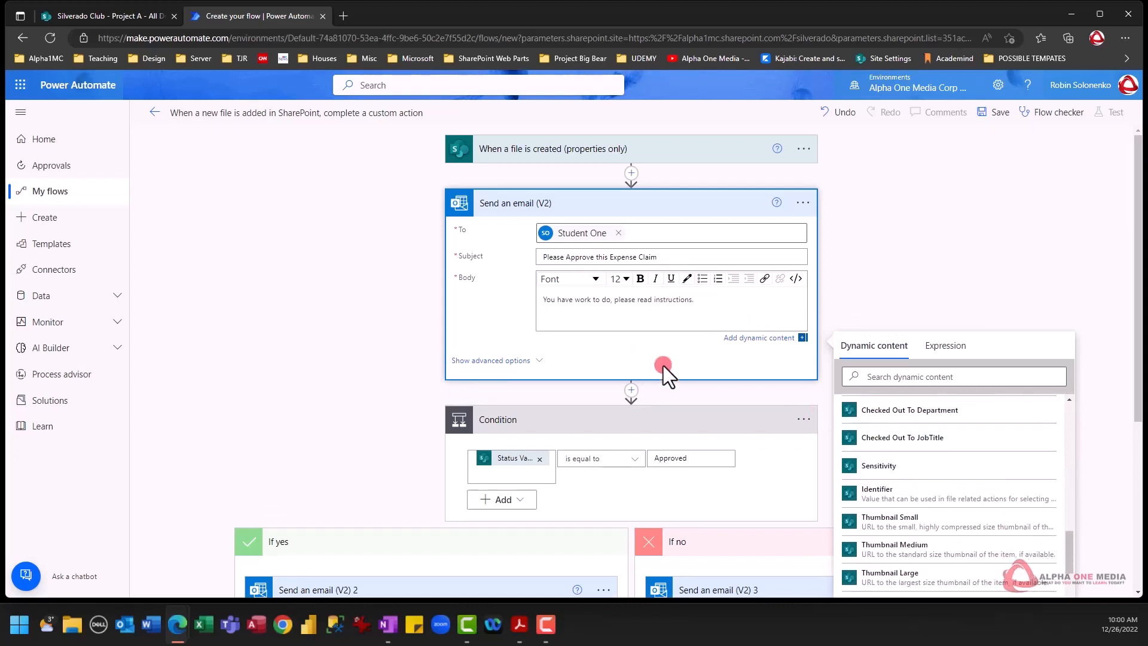
scroll(1010, 513, down, 3)
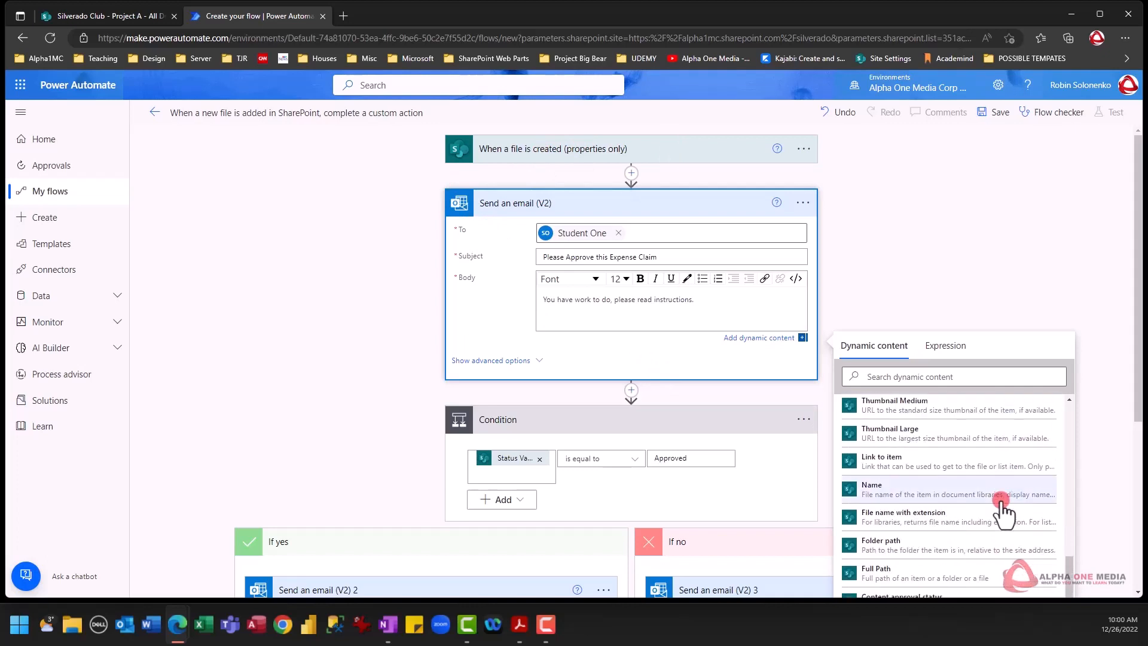
scroll(942, 514, down, 3)
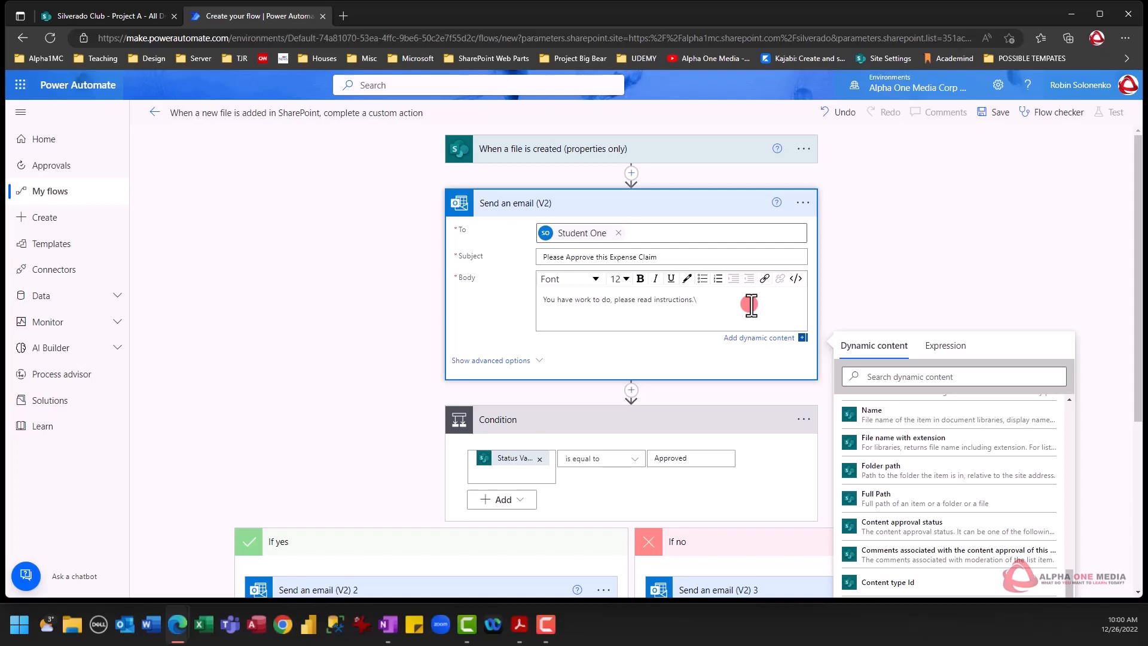
key(Return)
text(1. Click lin)
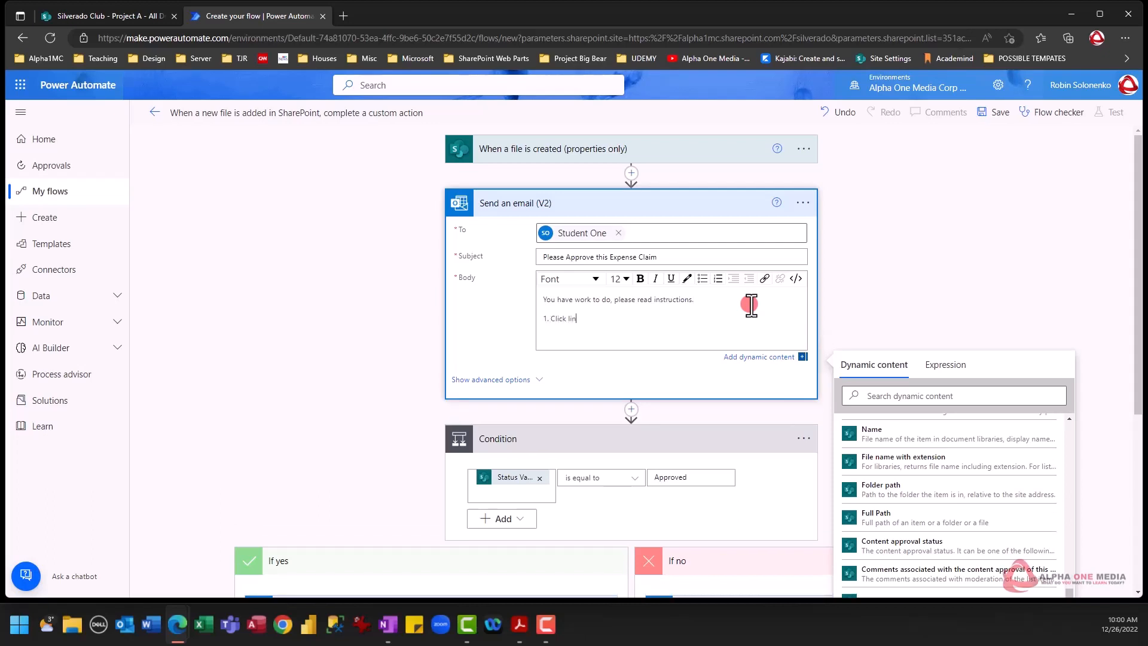
text(k below.)
Add the instructions "2. Change status field to Approved or Denied" and "3. Close out of SharePoint" to the approver email's body
key(Return)
text(2. C)
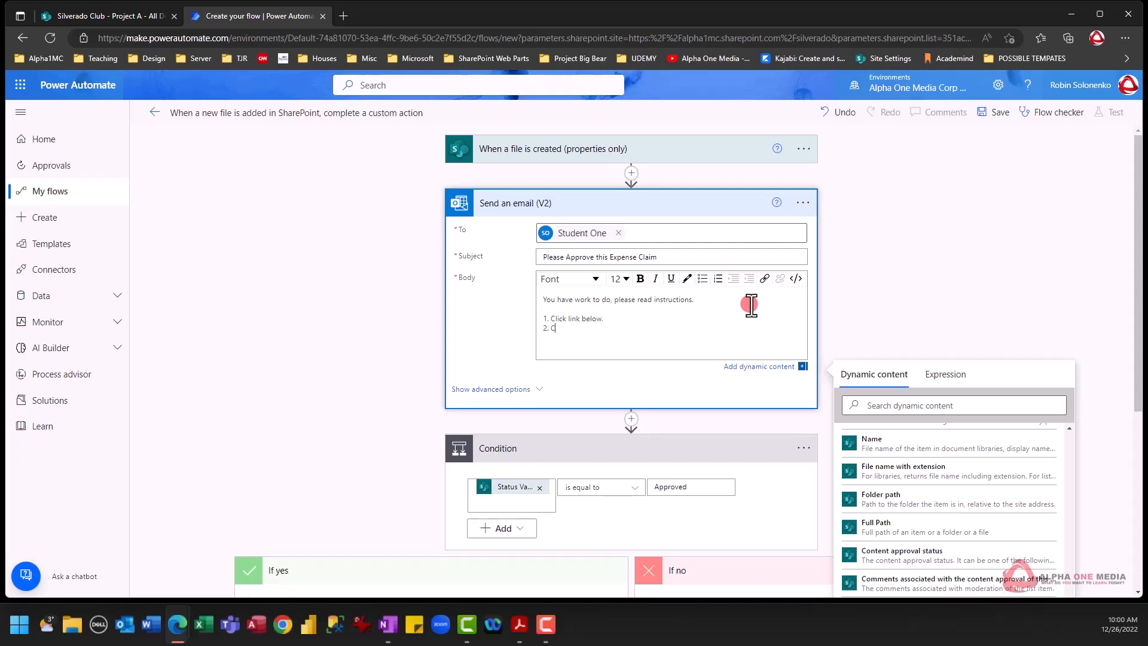
text(hange status field to Approved or Denied)
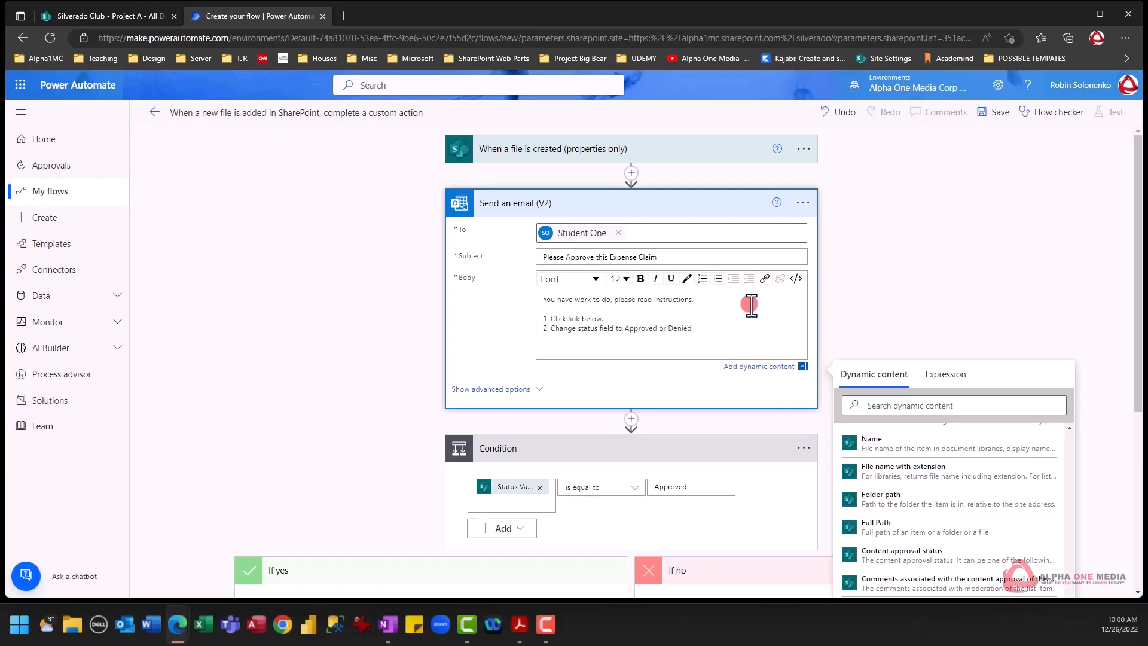
key(Return)
text(3. Close out of SharePoint)
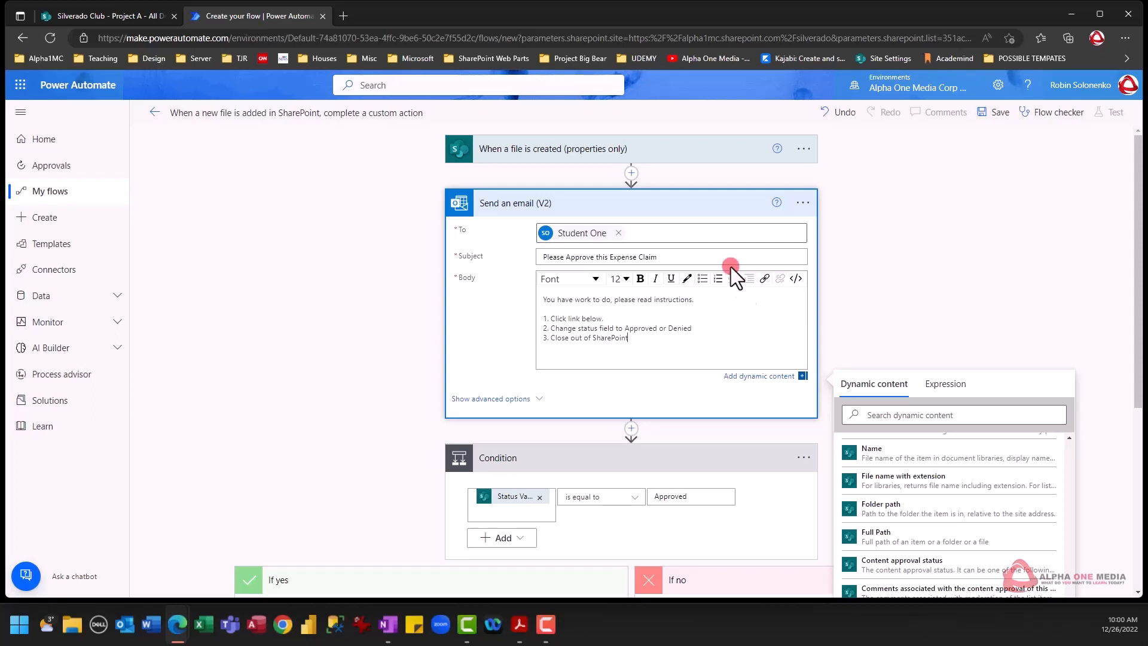
Below the instructions, add an "Employee:" line followed by the Created By DisplayName dynamic content
key(Return)
key(Return)
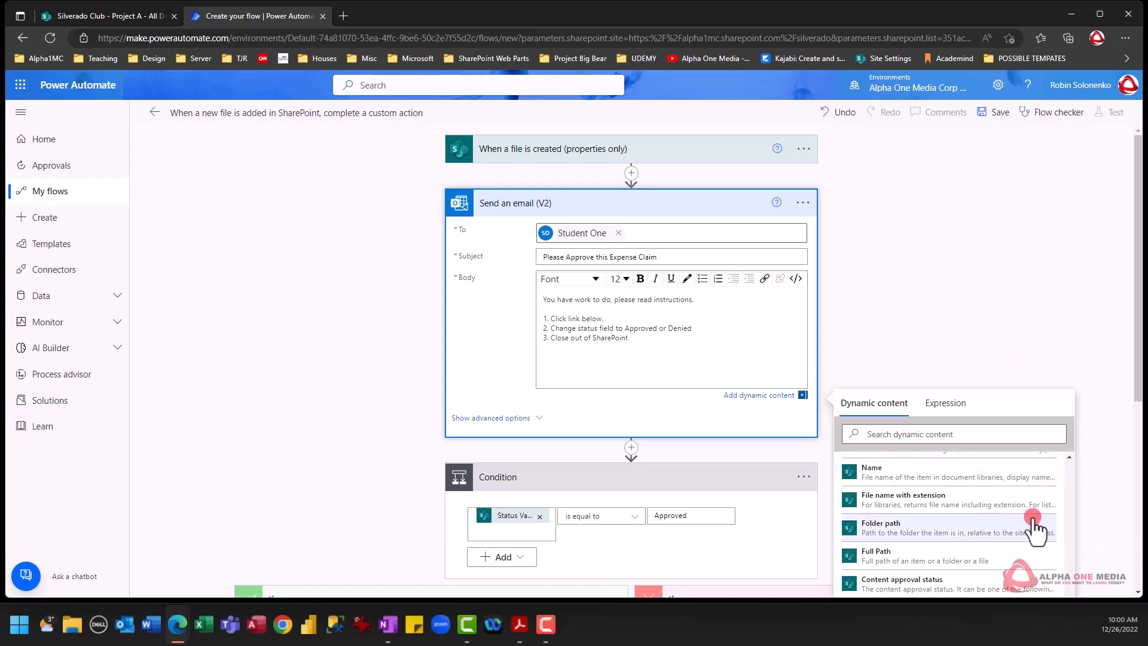
scroll(1031, 520, down, 8)
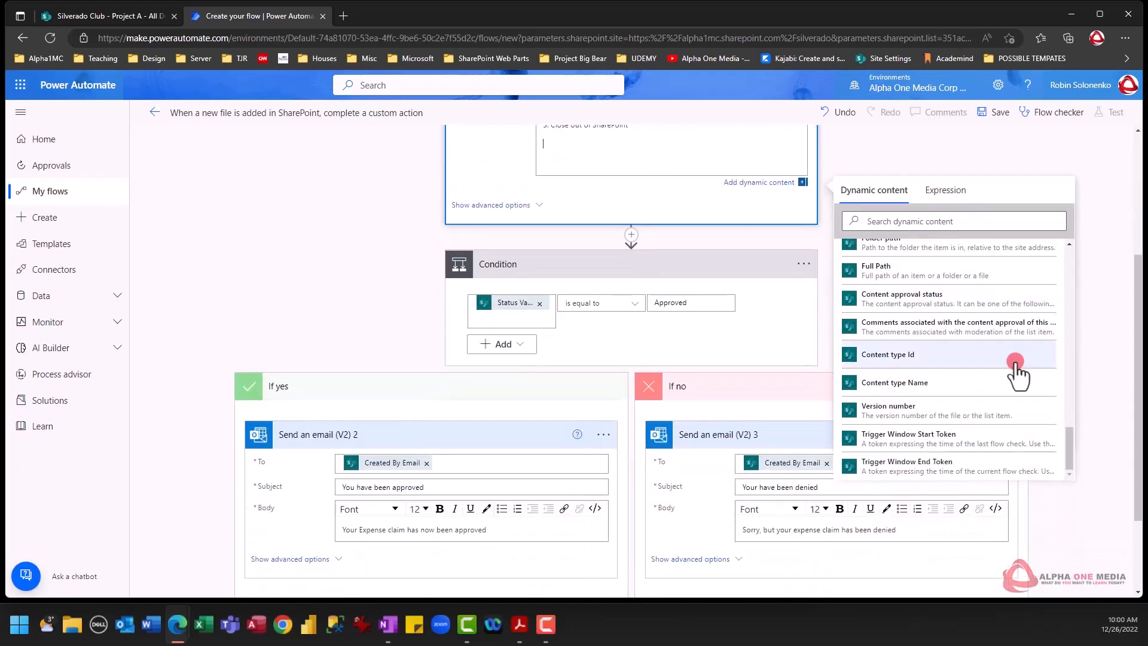
scroll(920, 376, up, 1)
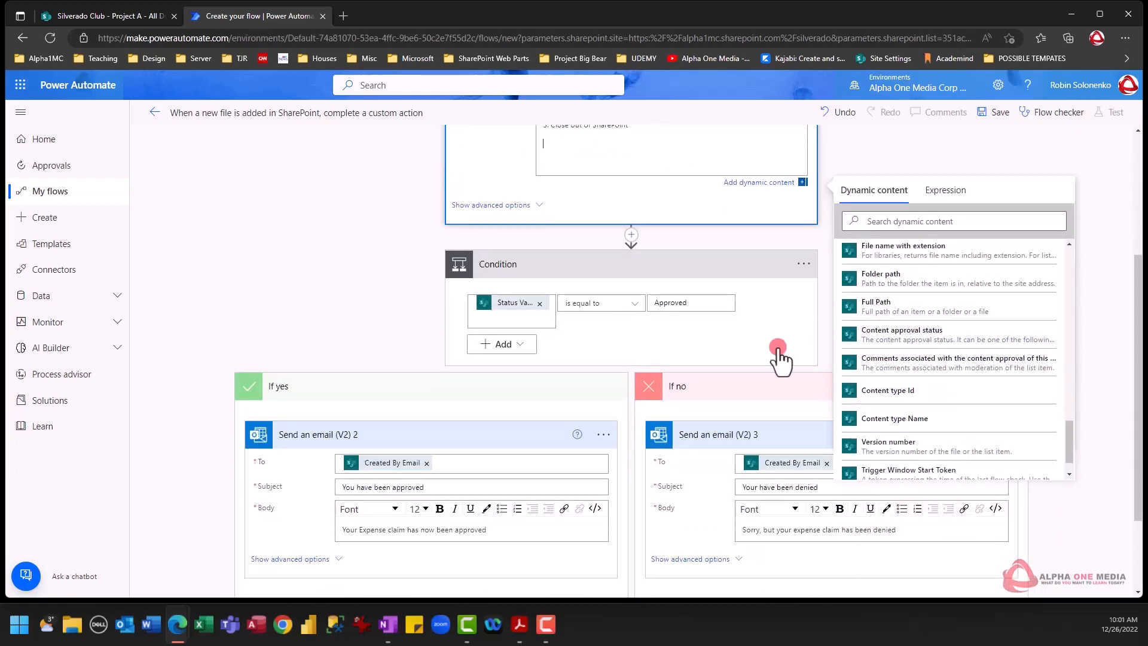
scroll(641, 179, up, 3)
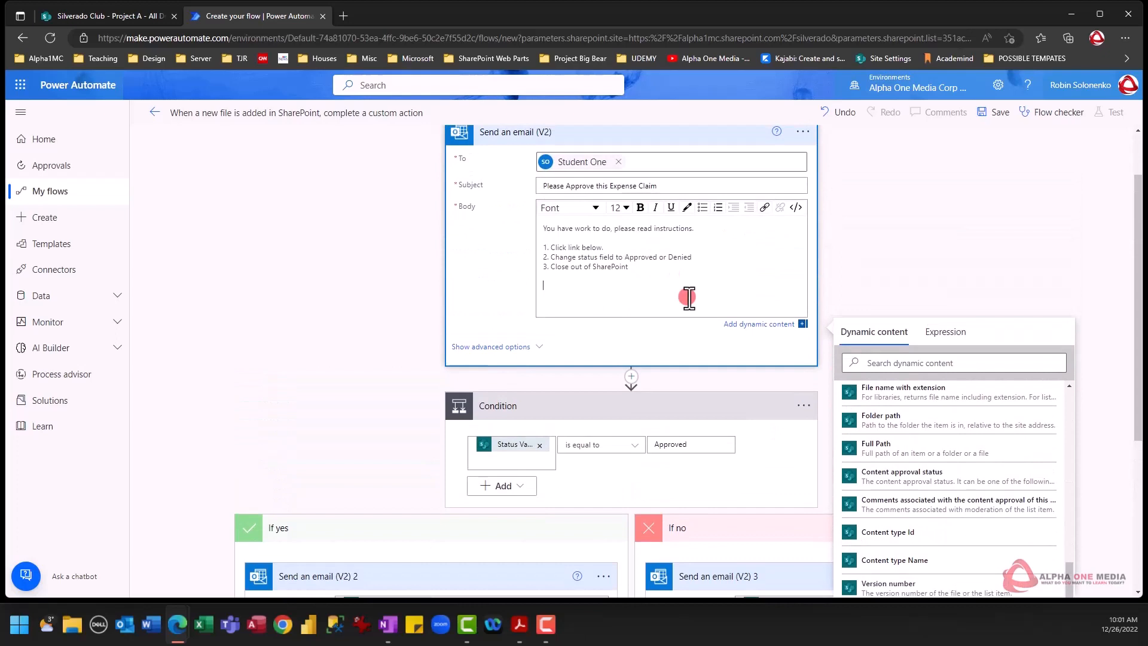
text(oyee:)
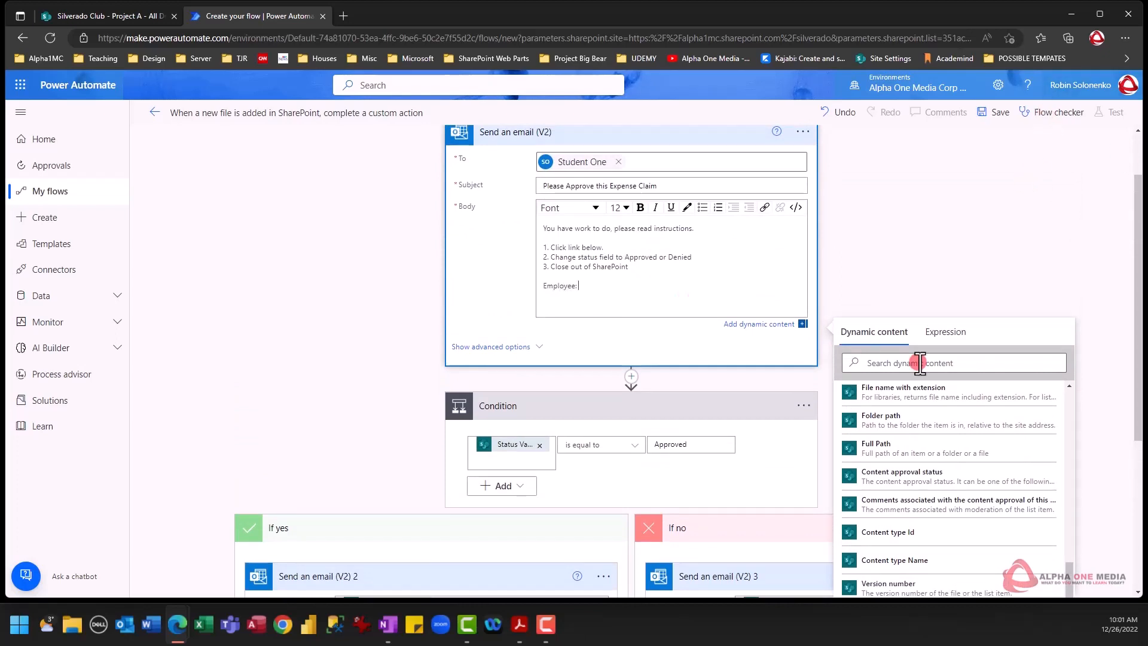
scroll(969, 492, down, 5)
scroll(968, 492, down, 5)
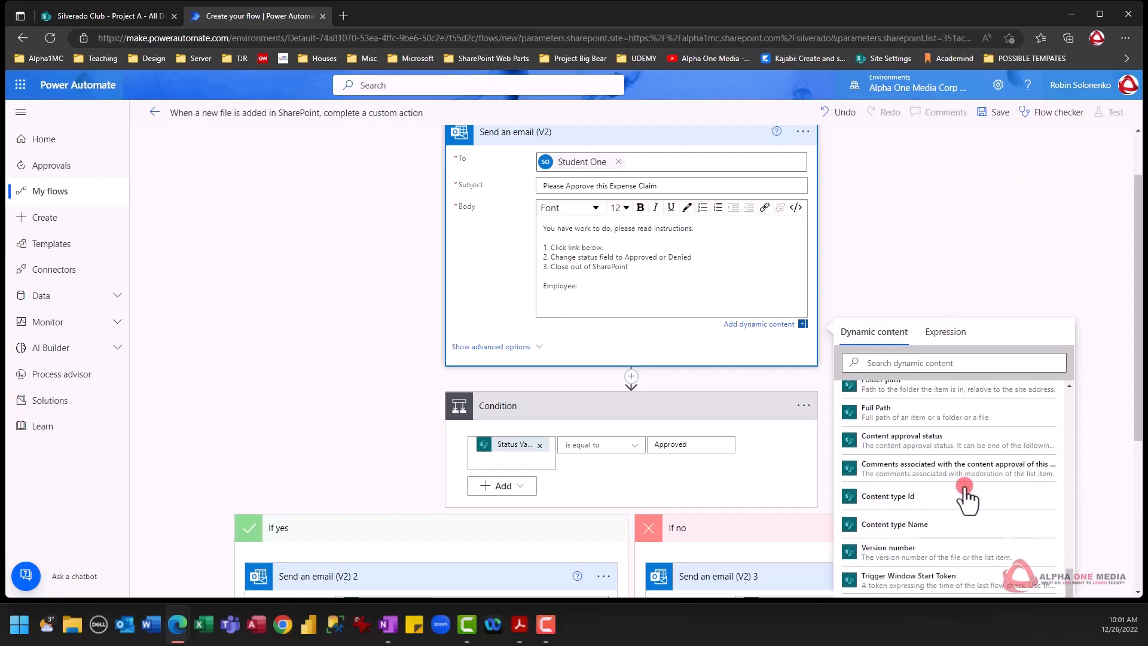
scroll(972, 494, down, 3)
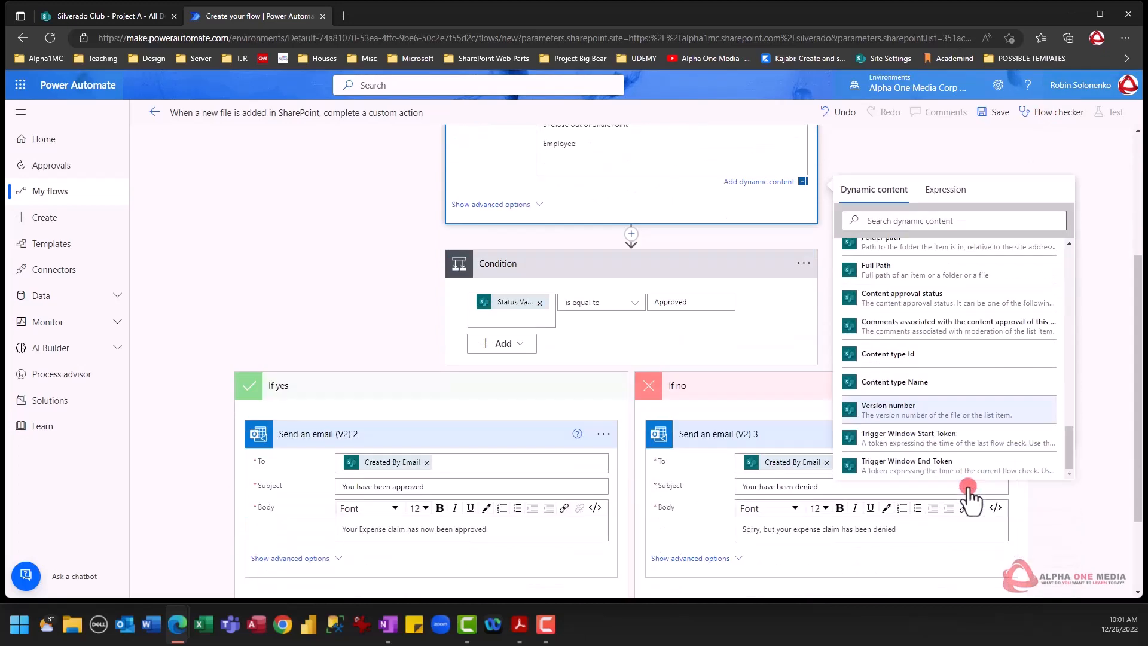
scroll(980, 472, up, 1)
drag(1066, 515, 1082, 411)
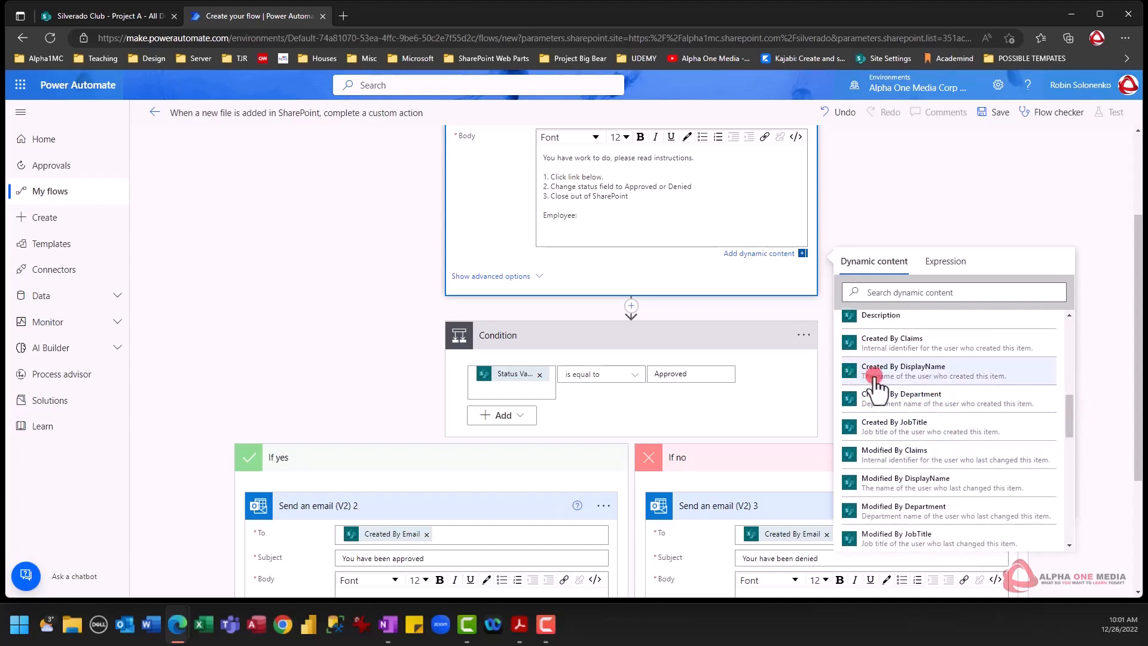
click(904, 372)
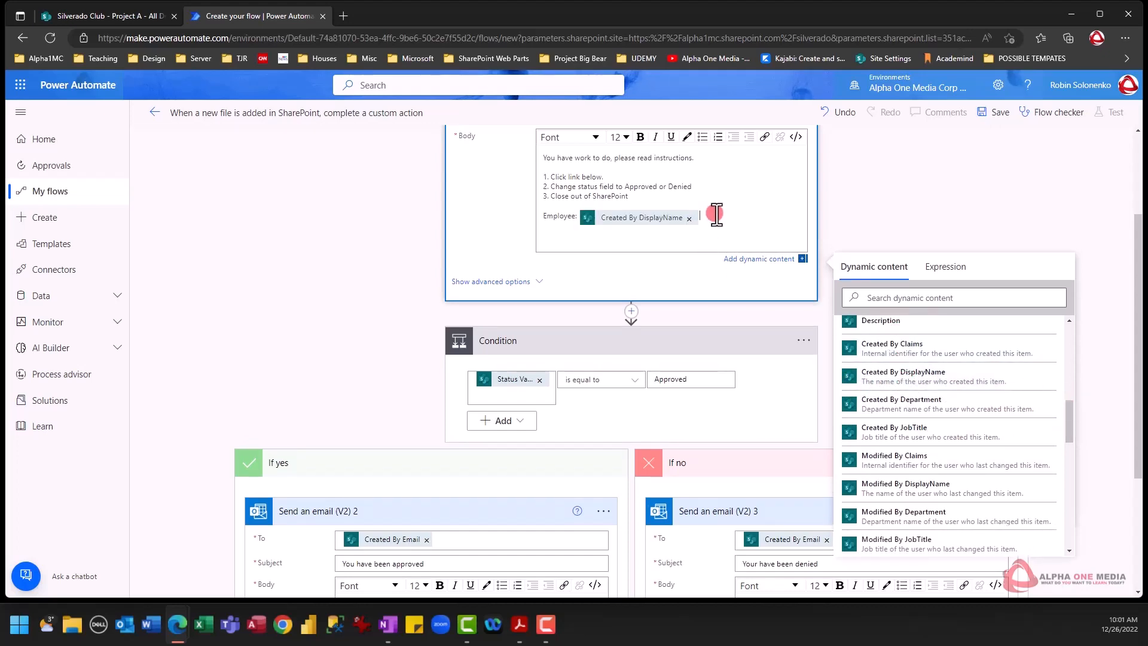
Add a "Name of File:" line under the employee line, followed by the File name with extension dynamic content
key(Return)
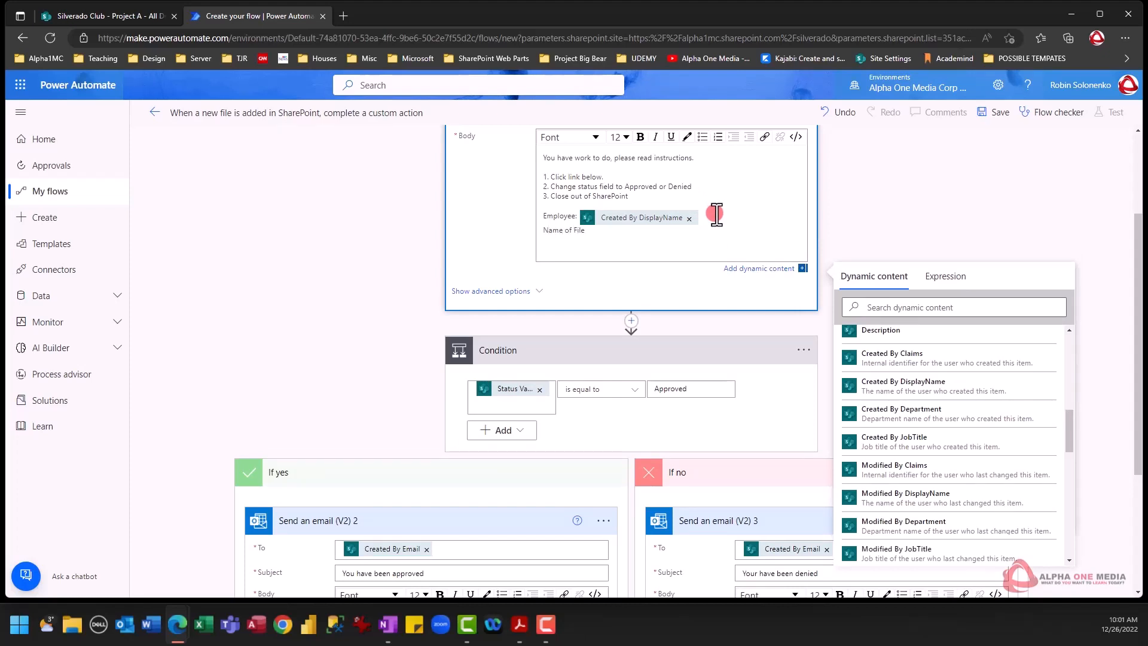
scroll(915, 454, down, 3)
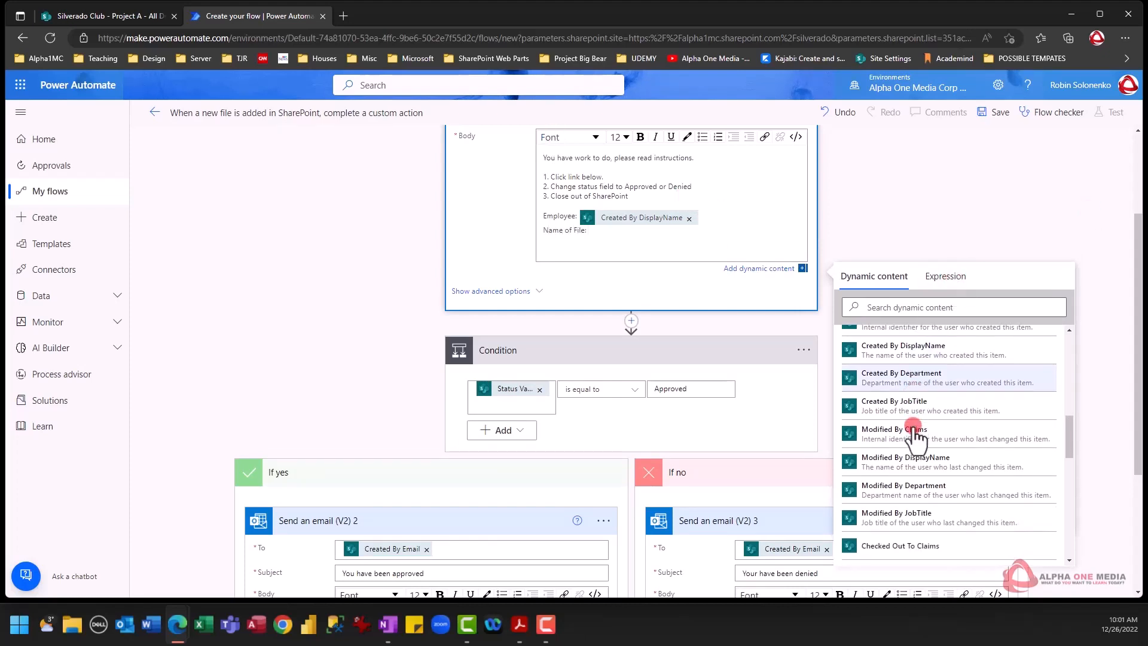
scroll(1004, 500, down, 8)
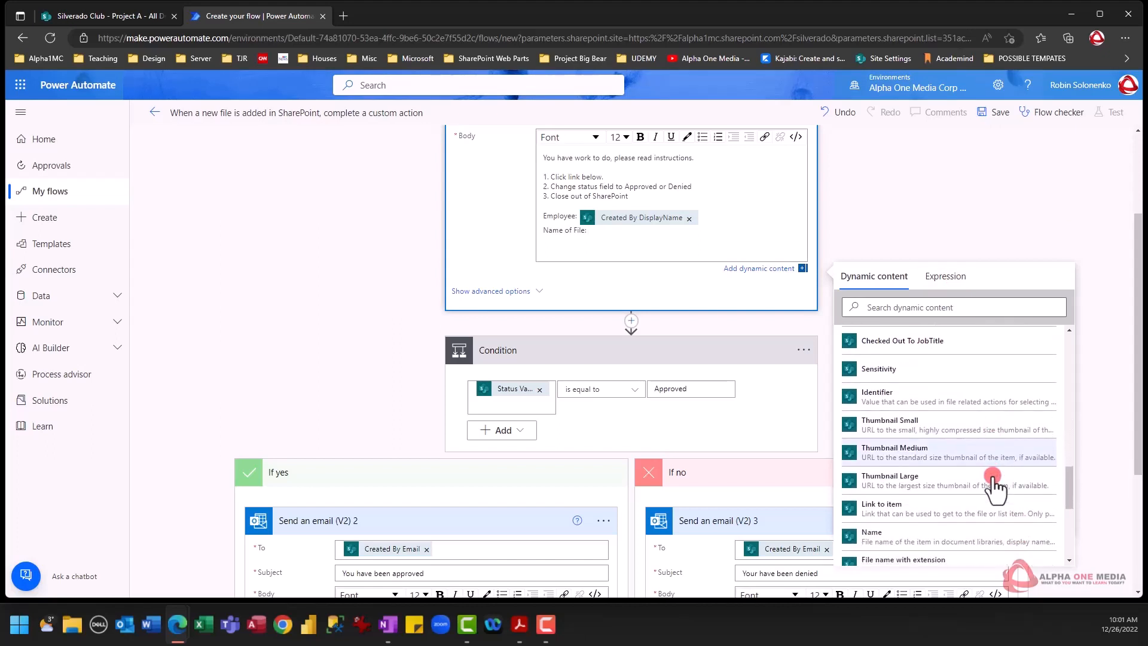
scroll(992, 478, down, 3)
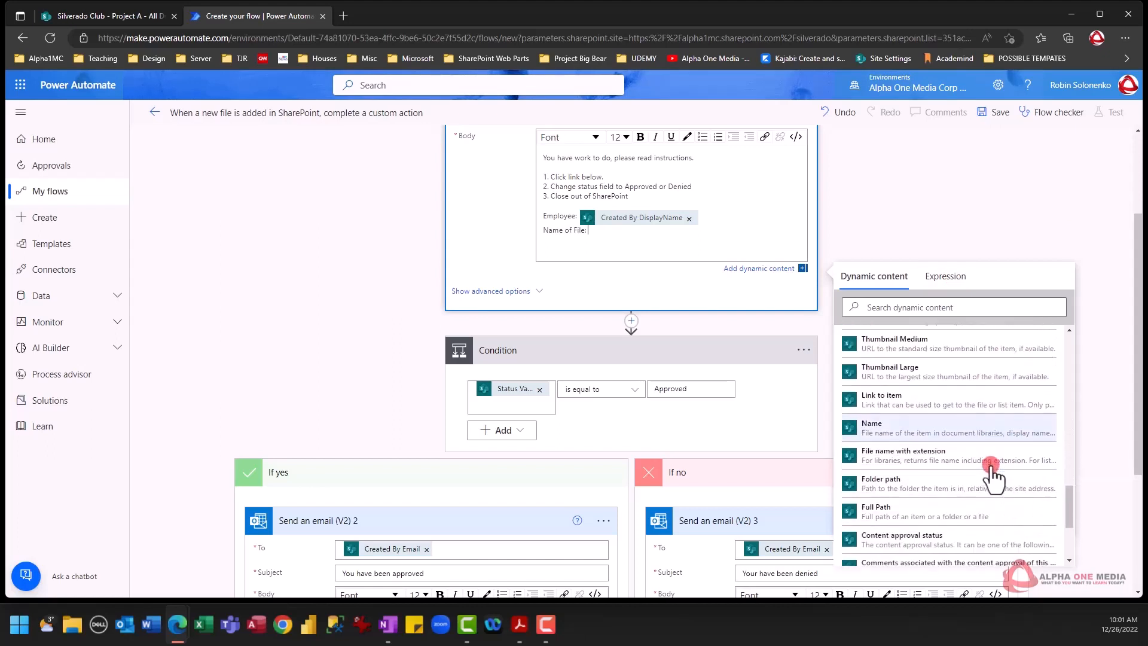
click(917, 460)
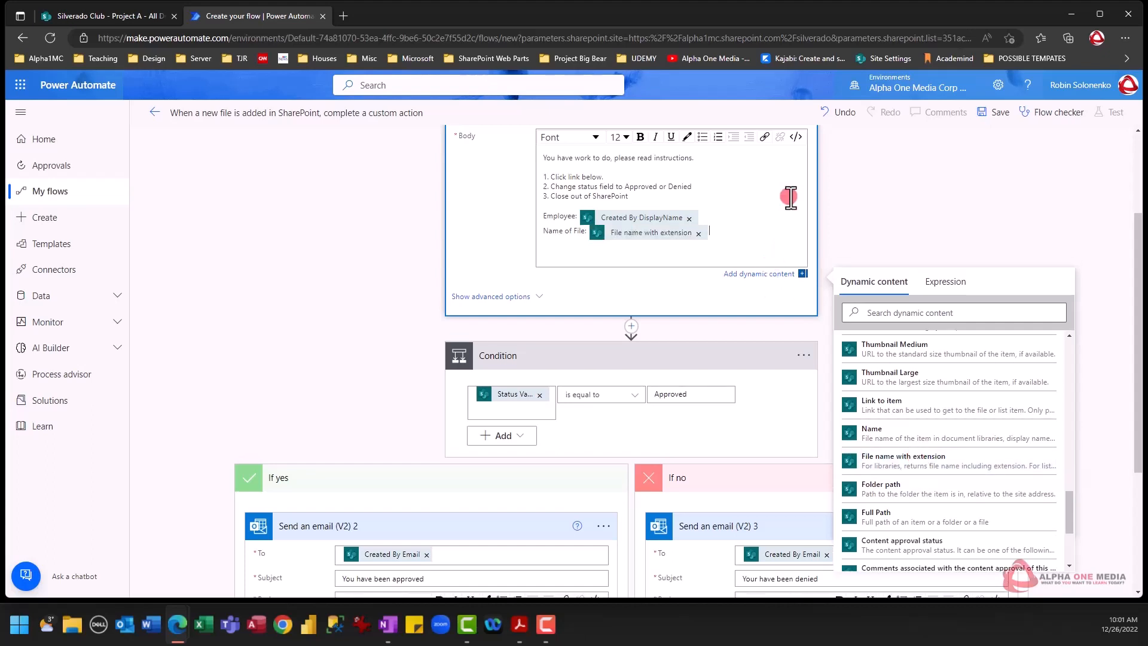
Add a "Link to File:" line under the file name line in the approver email's body, followed by the Full Path dynamic content
key(Return)
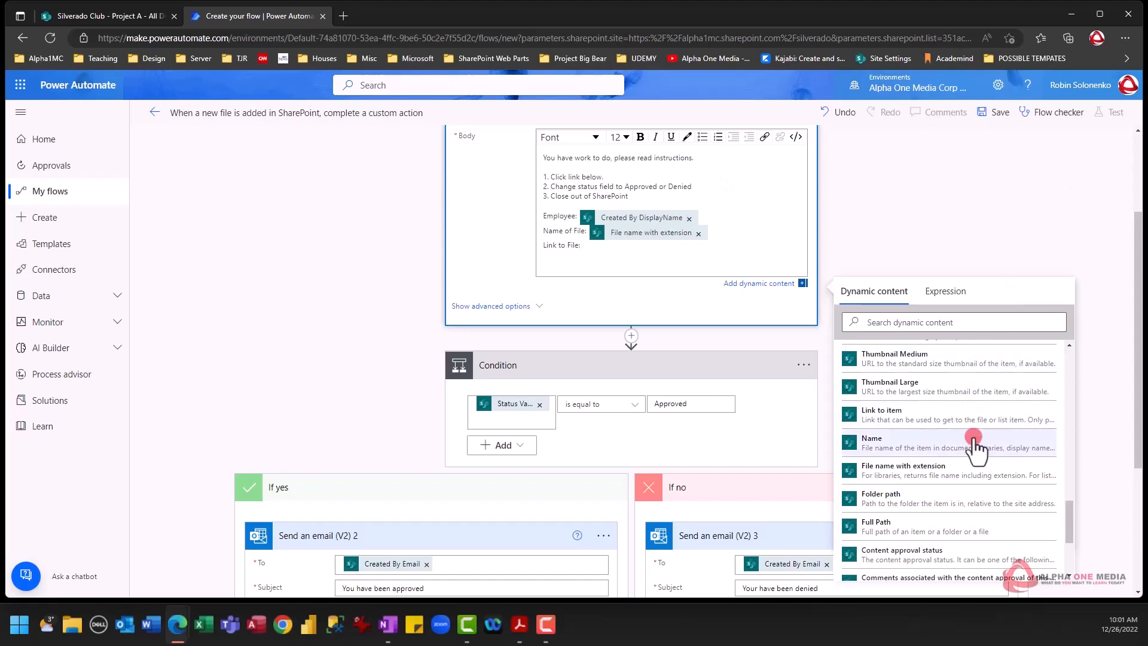
scroll(931, 508, down, 2)
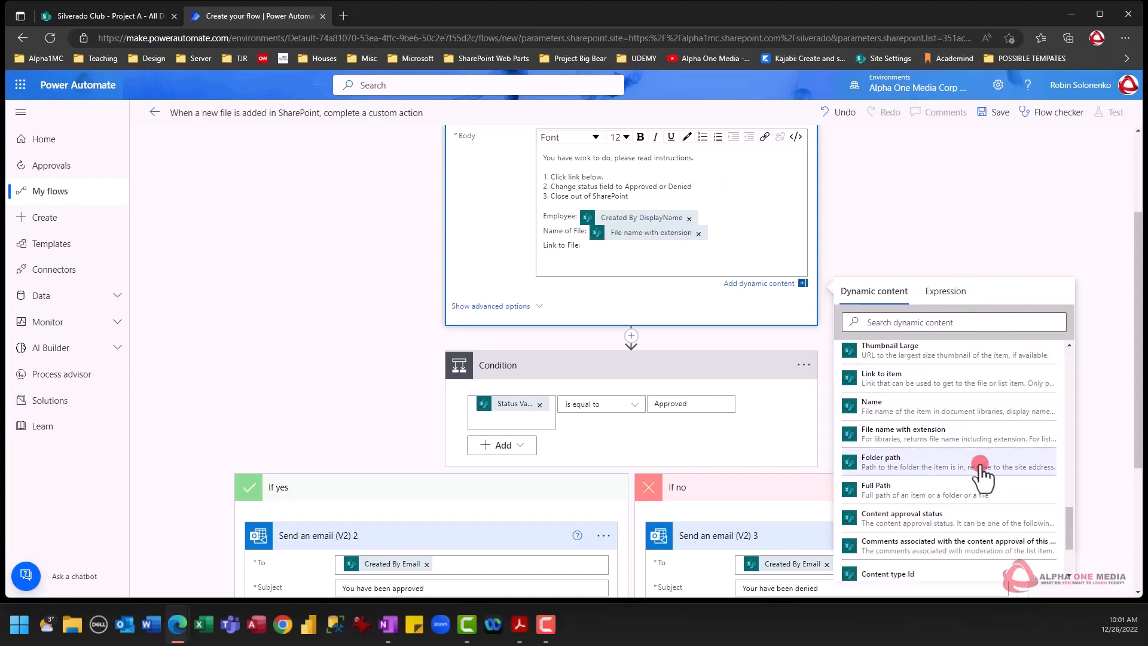
scroll(981, 478, up, 1)
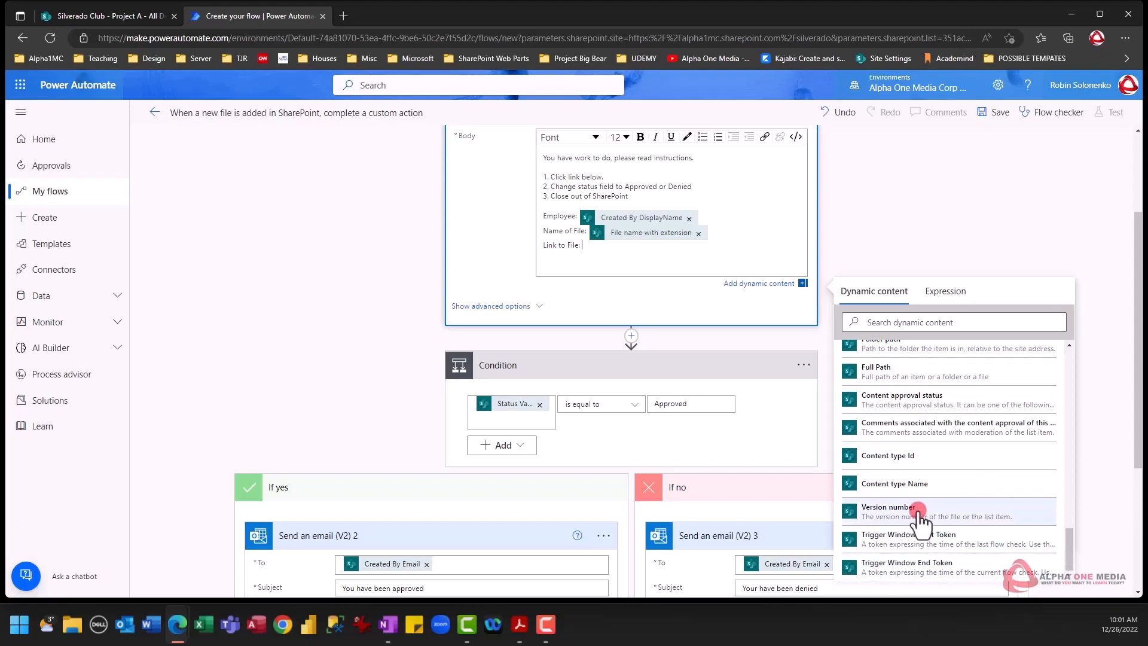
click(871, 445)
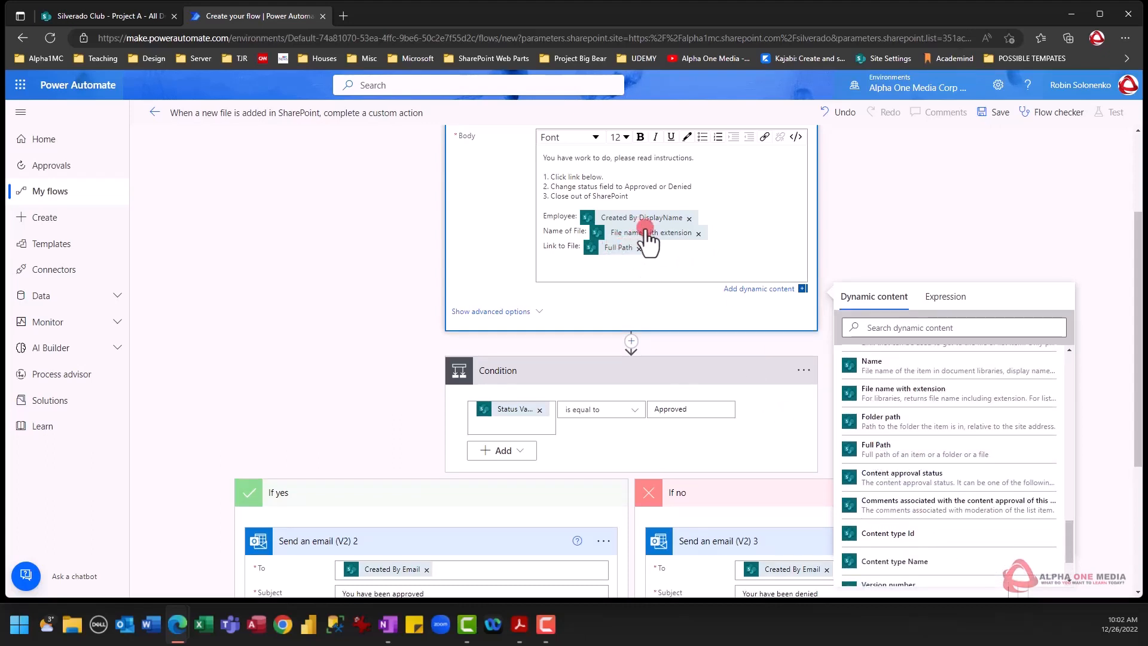
Review the whole flow from the file-created trigger through the approver email instructions and Status condition to the approval and denial emails
scroll(646, 239, up, 1)
scroll(645, 237, up, 1)
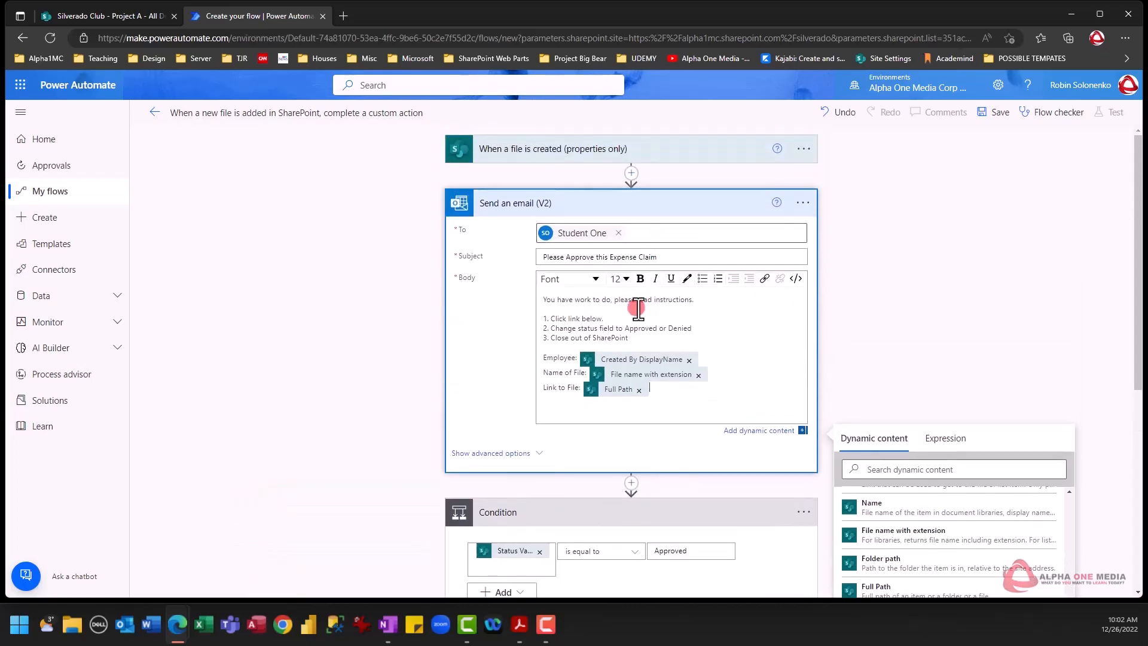
click(634, 149)
click(634, 149)
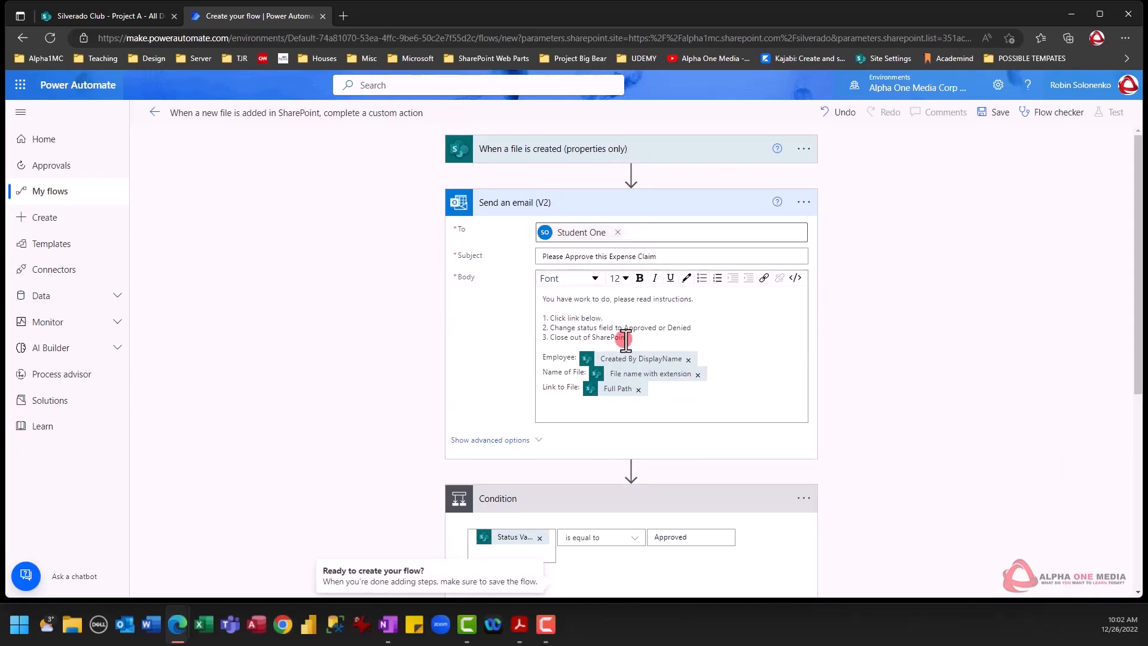
drag(544, 309, 647, 328)
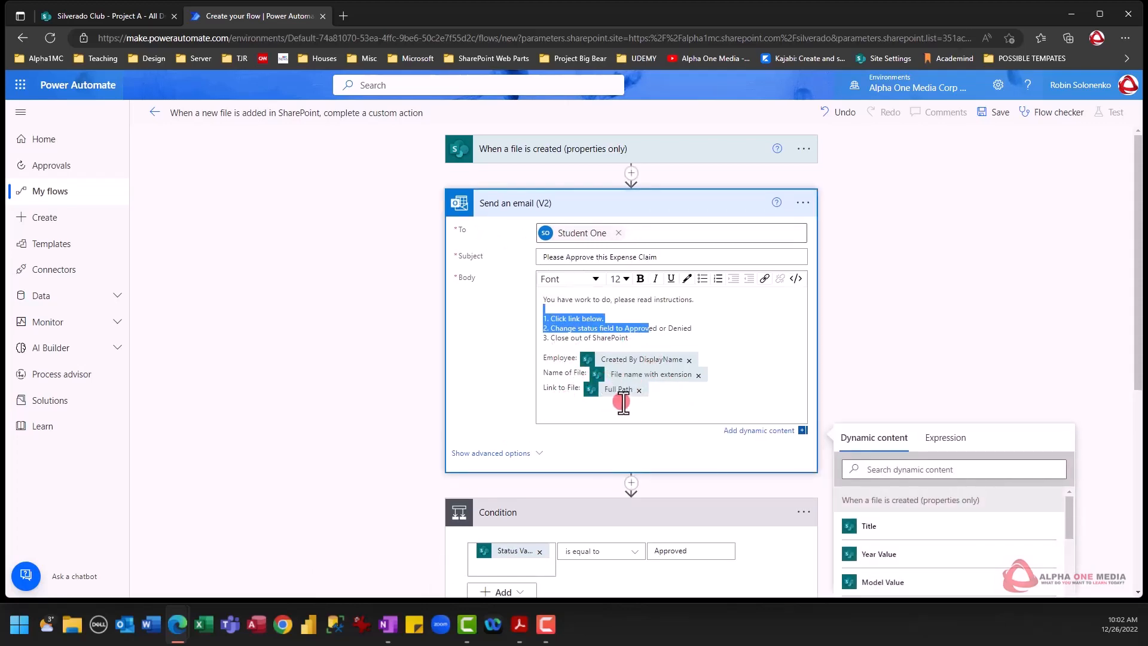
scroll(623, 401, down, 5)
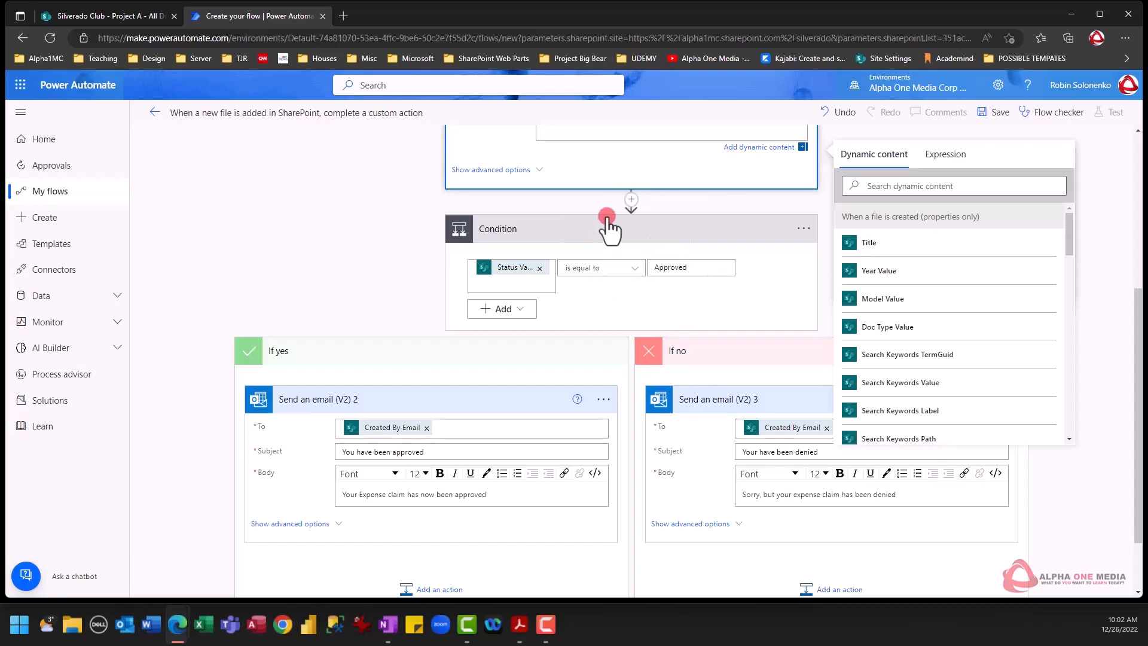
scroll(665, 227, up, 2)
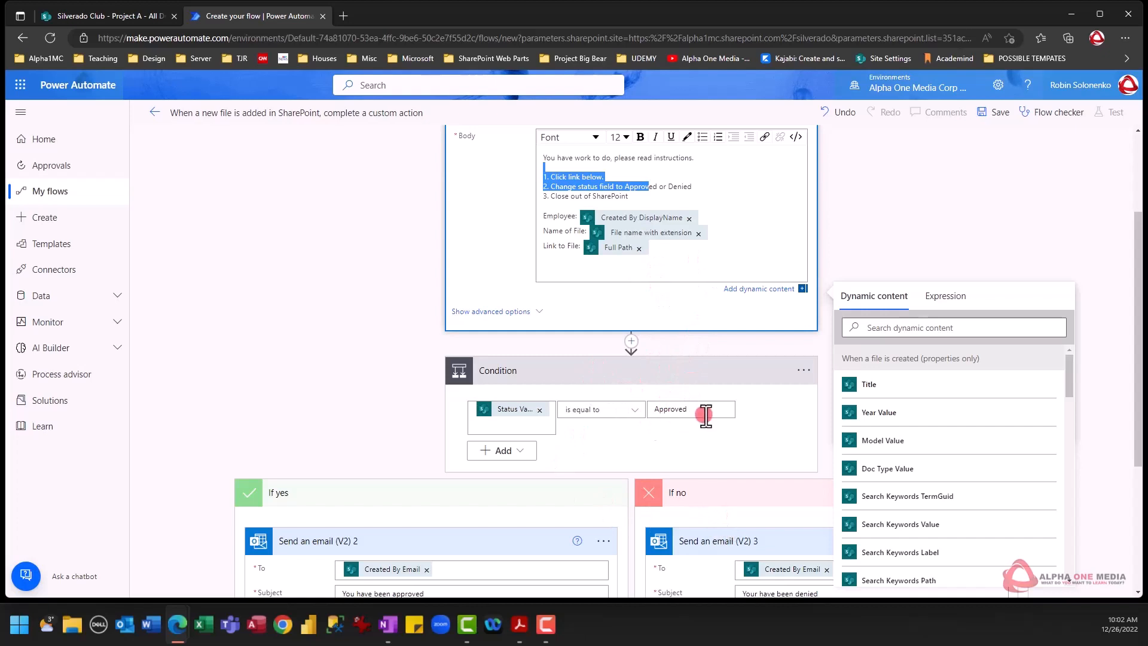
scroll(504, 419, down, 1)
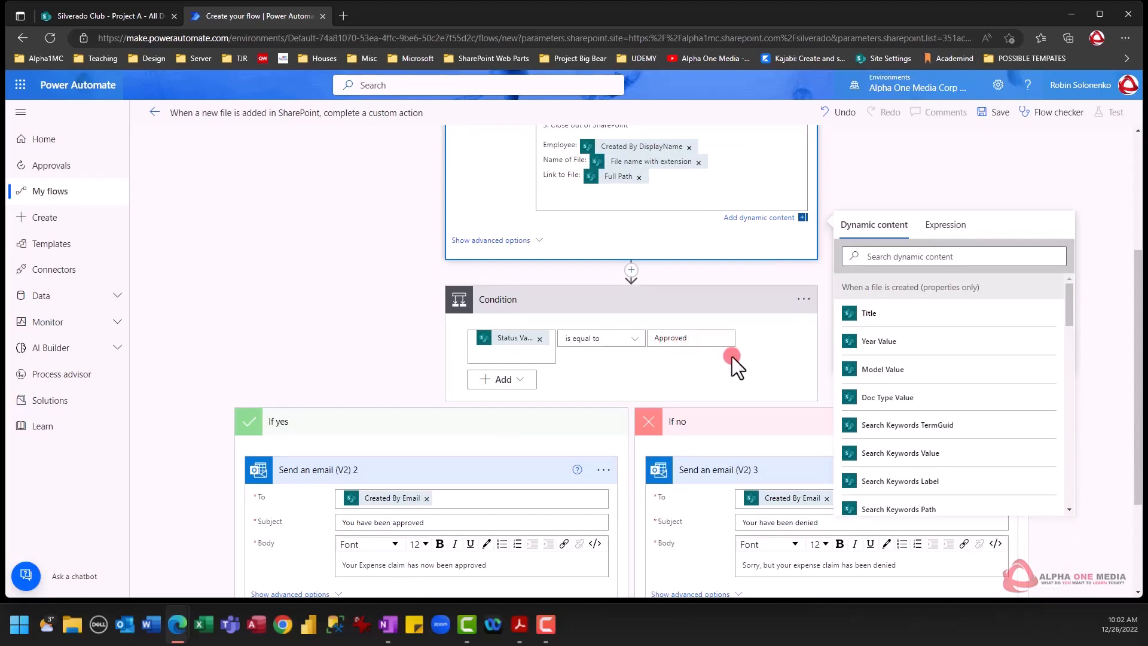
scroll(731, 356, down, 1)
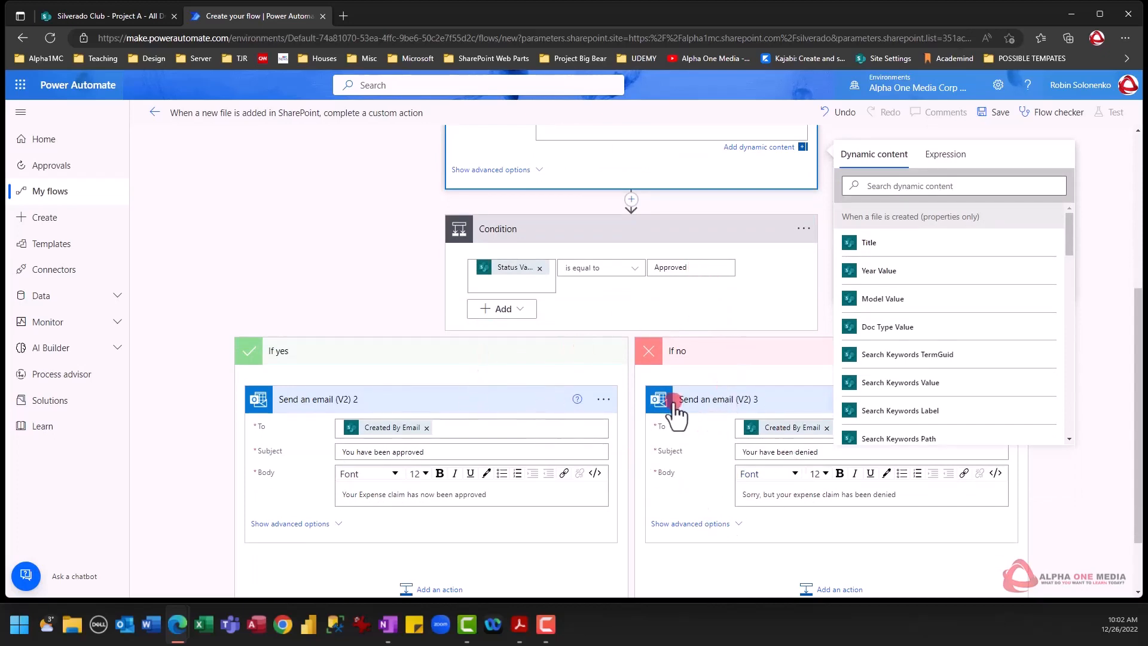
scroll(678, 418, up, 1)
scroll(677, 425, up, 2)
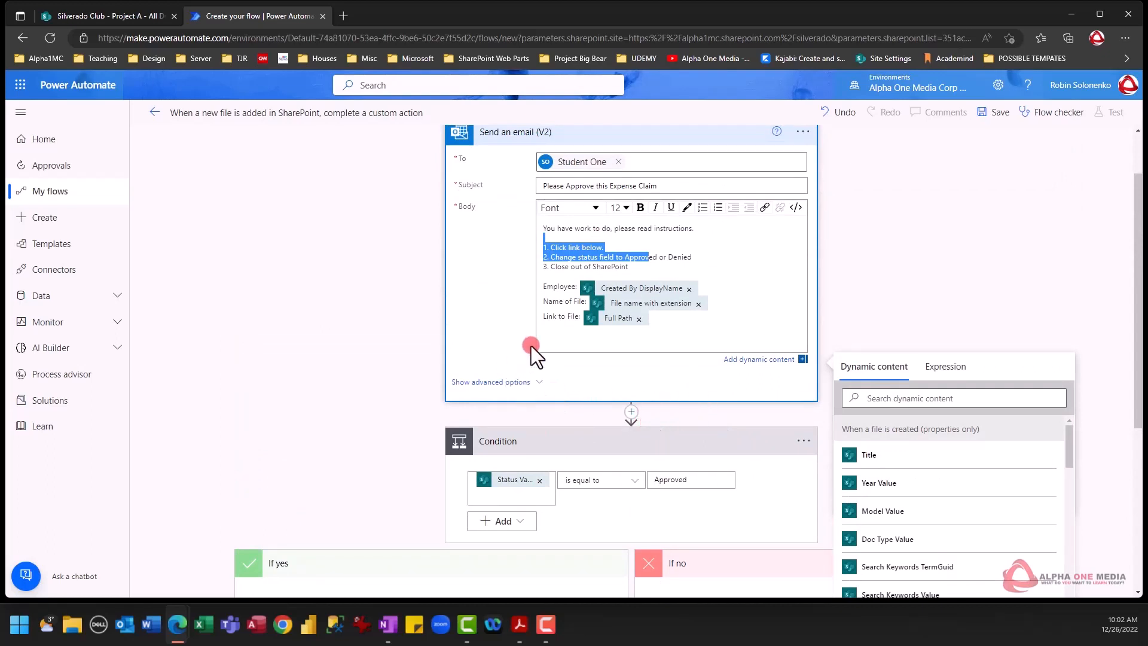
scroll(601, 263, up, 1)
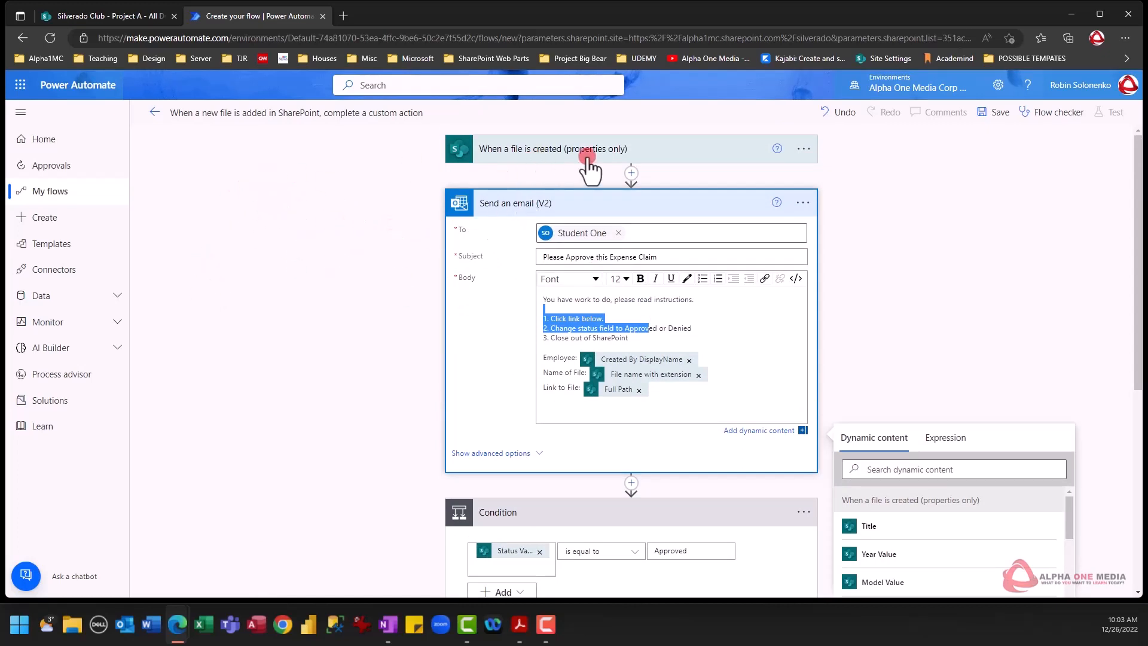
scroll(668, 373, down, 1)
scroll(668, 374, down, 5)
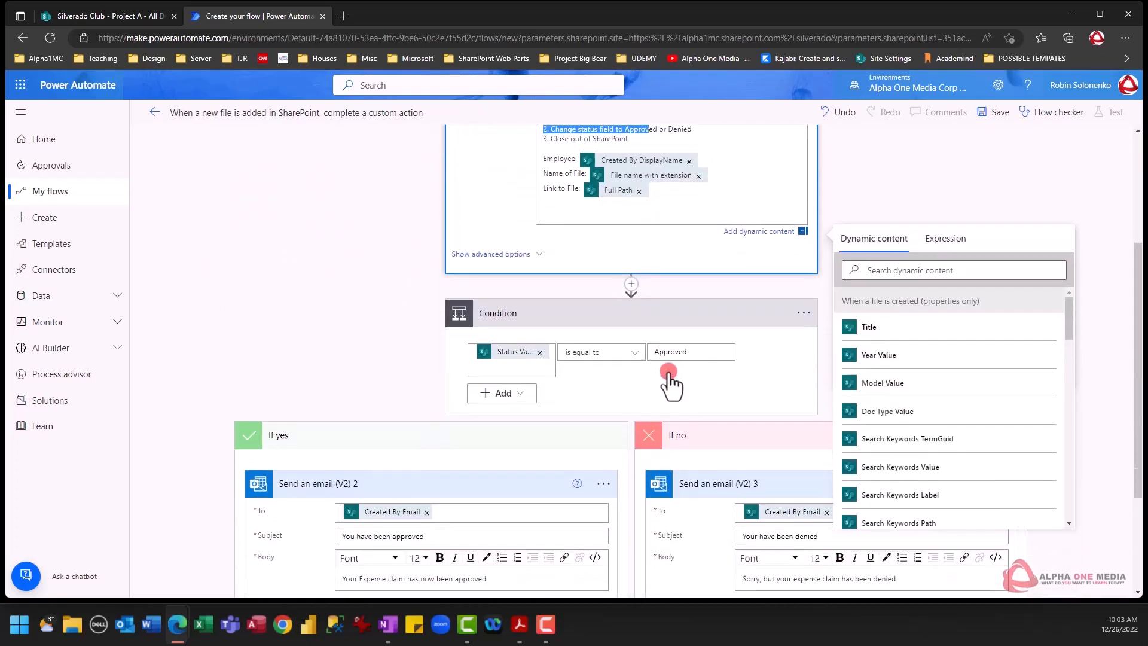
scroll(668, 374, up, 5)
scroll(668, 374, up, 1)
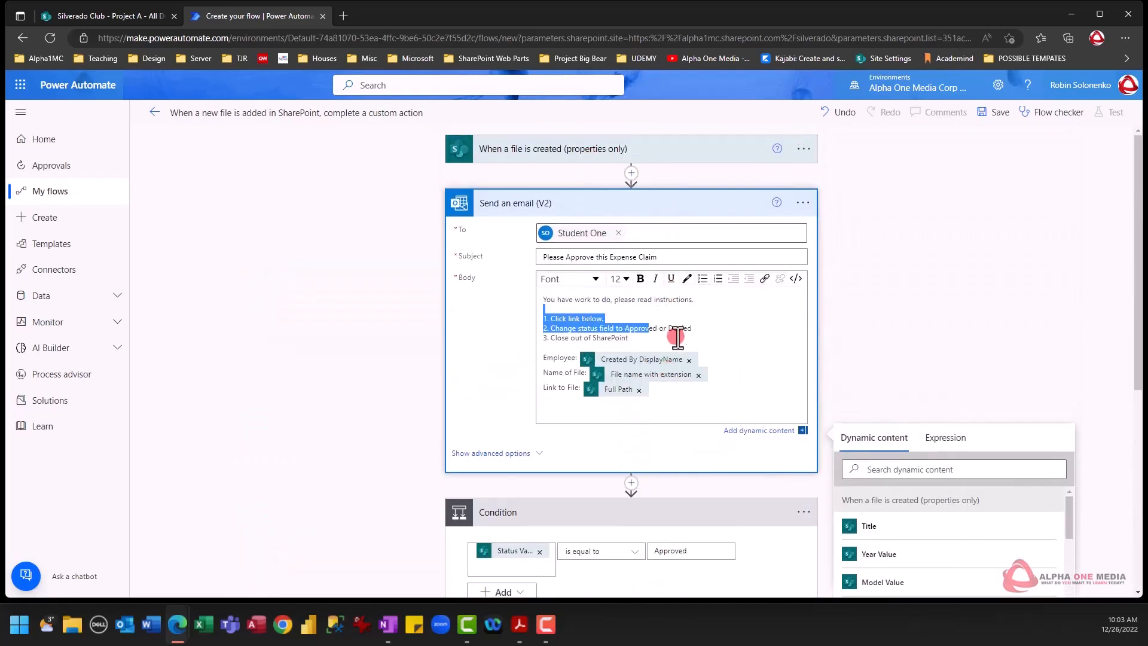
scroll(725, 397, down, 5)
scroll(726, 397, up, 2)
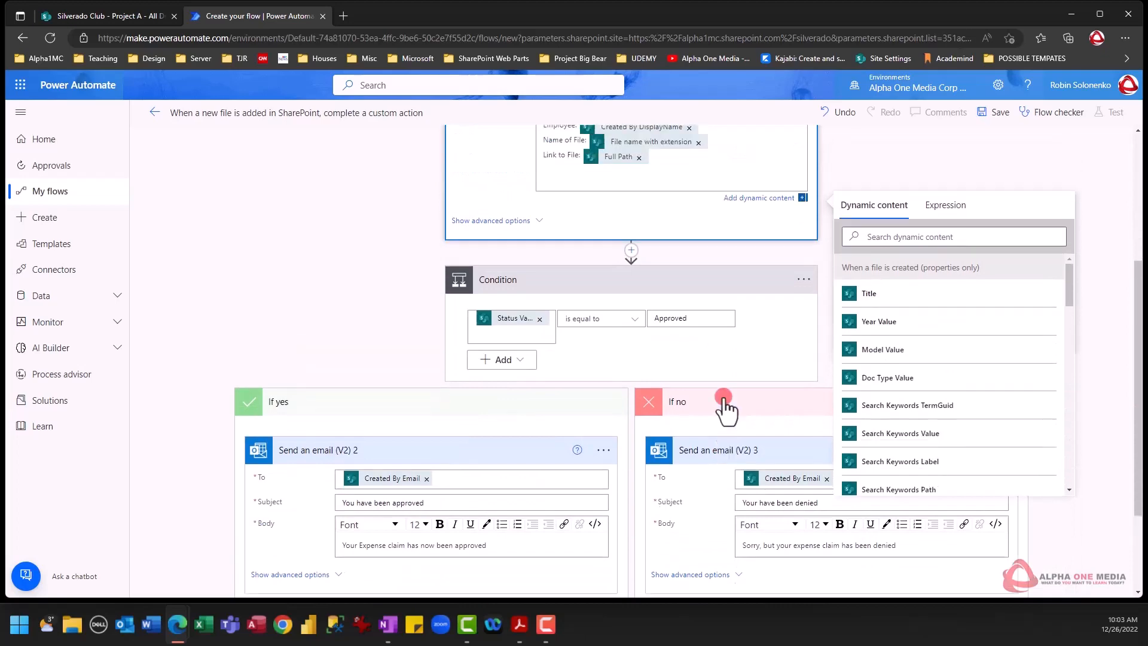
Deselect the highlighted text in the approver email's body and save the flow
click(737, 258)
scroll(1038, 185, up, 1)
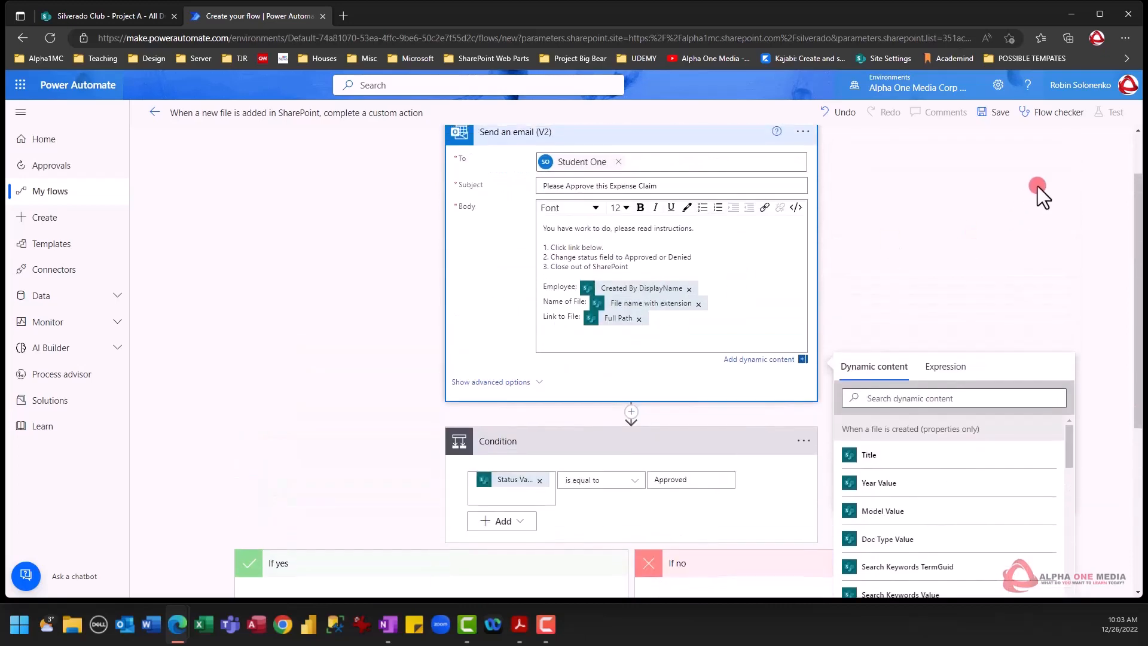
click(998, 120)
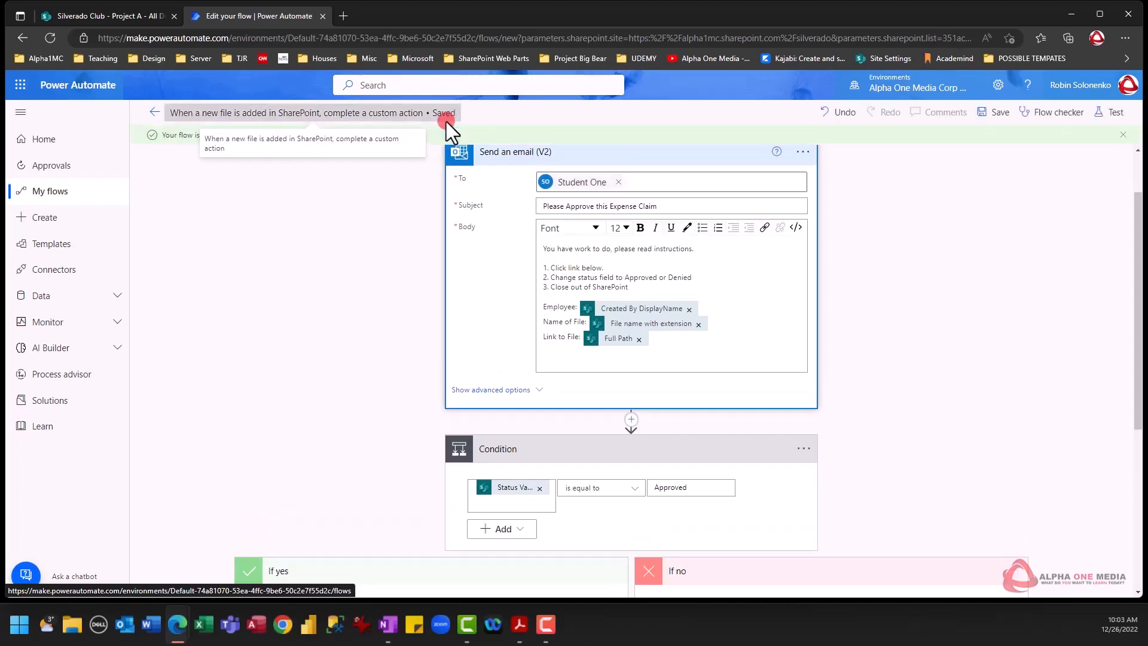
Launch Chrome in a separate window and return to the Silverado Club Project A library in SharePoint
click(283, 622)
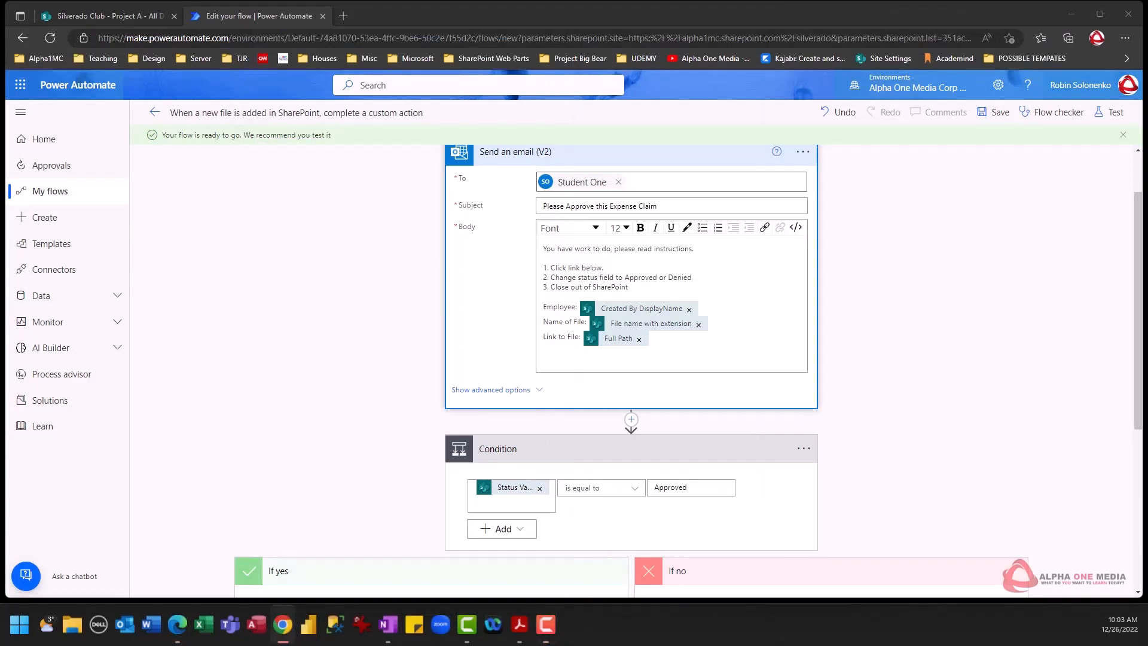
drag(1147, 239, 1147, 36)
click(114, 18)
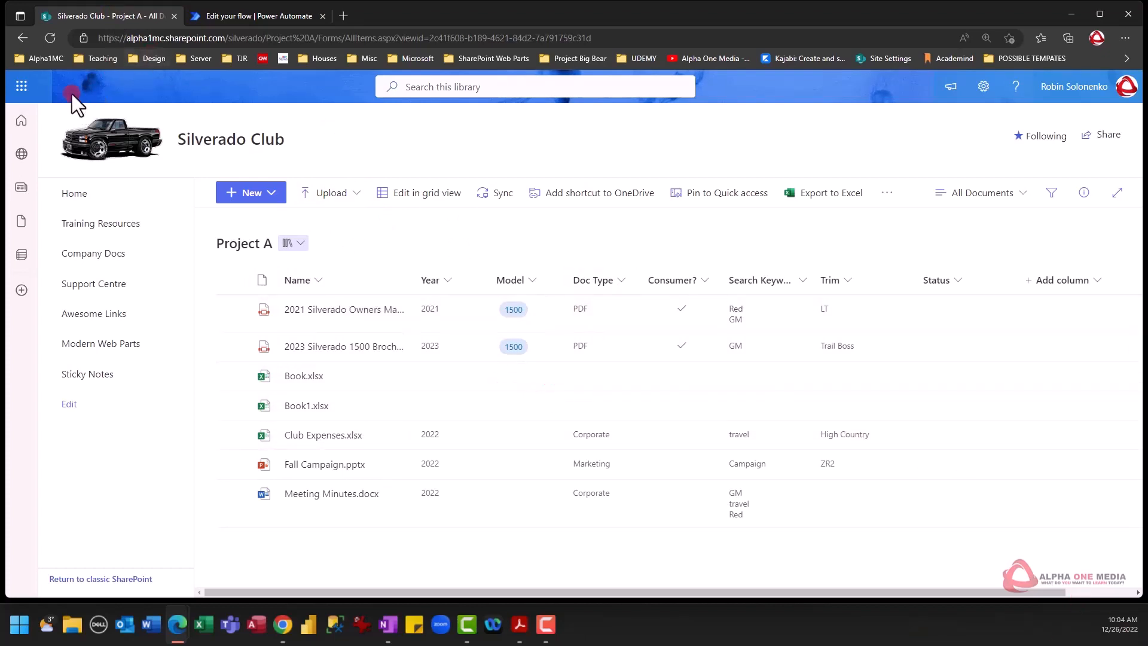
Upload the Word file Travel Exp Form from the Desktop folder to the Project A library
click(348, 194)
click(338, 223)
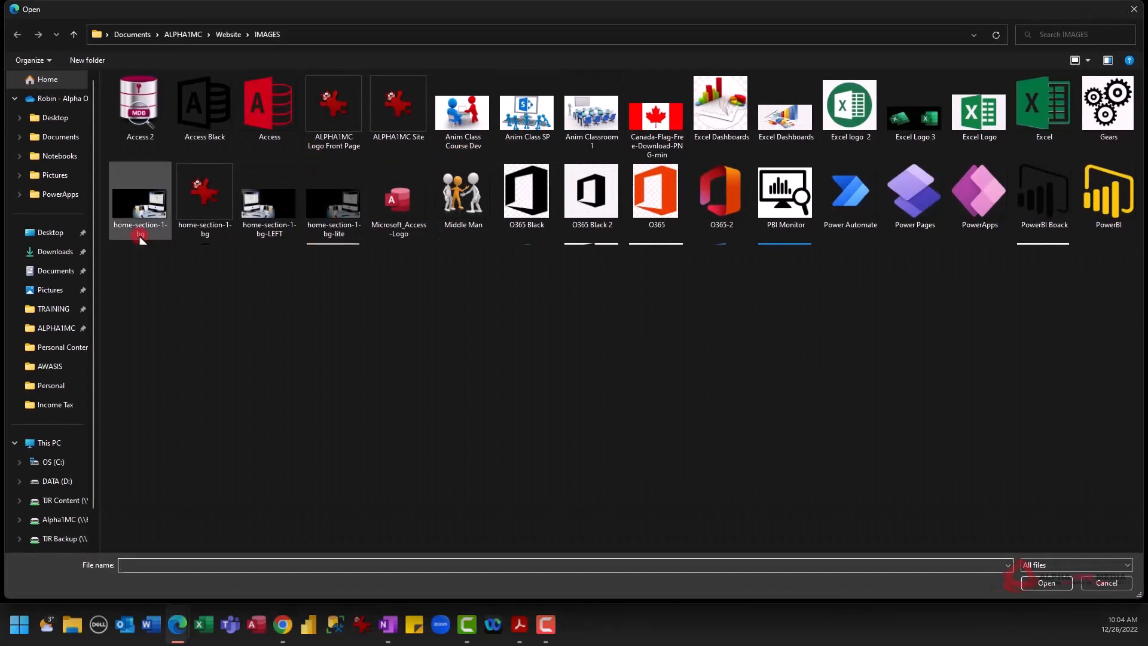
click(59, 234)
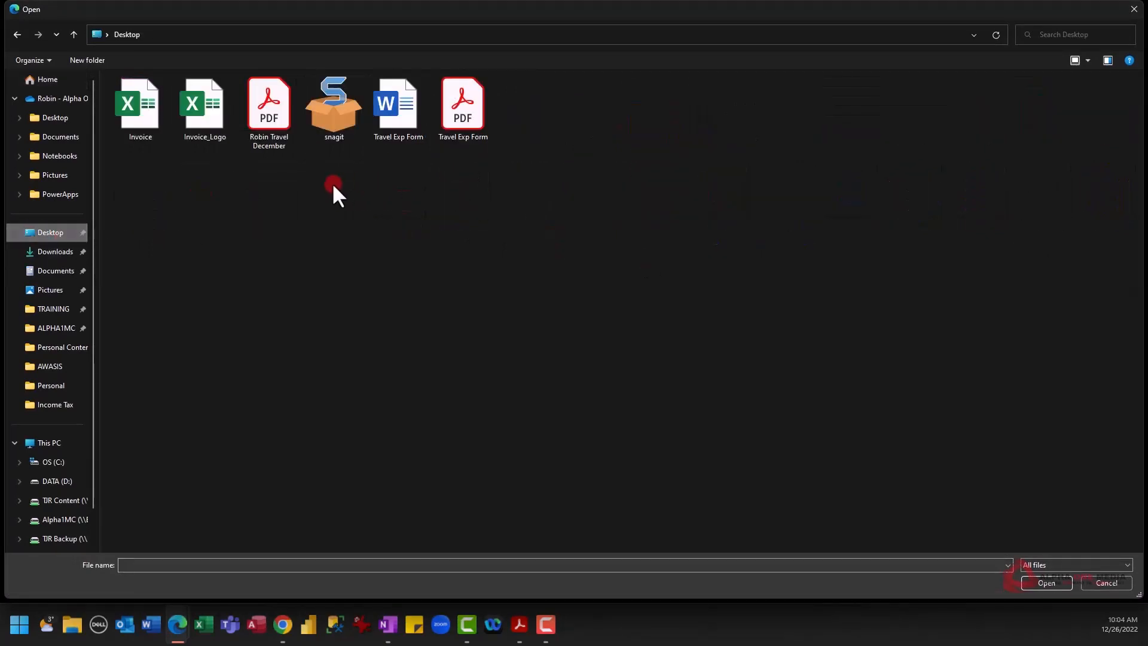
click(382, 143)
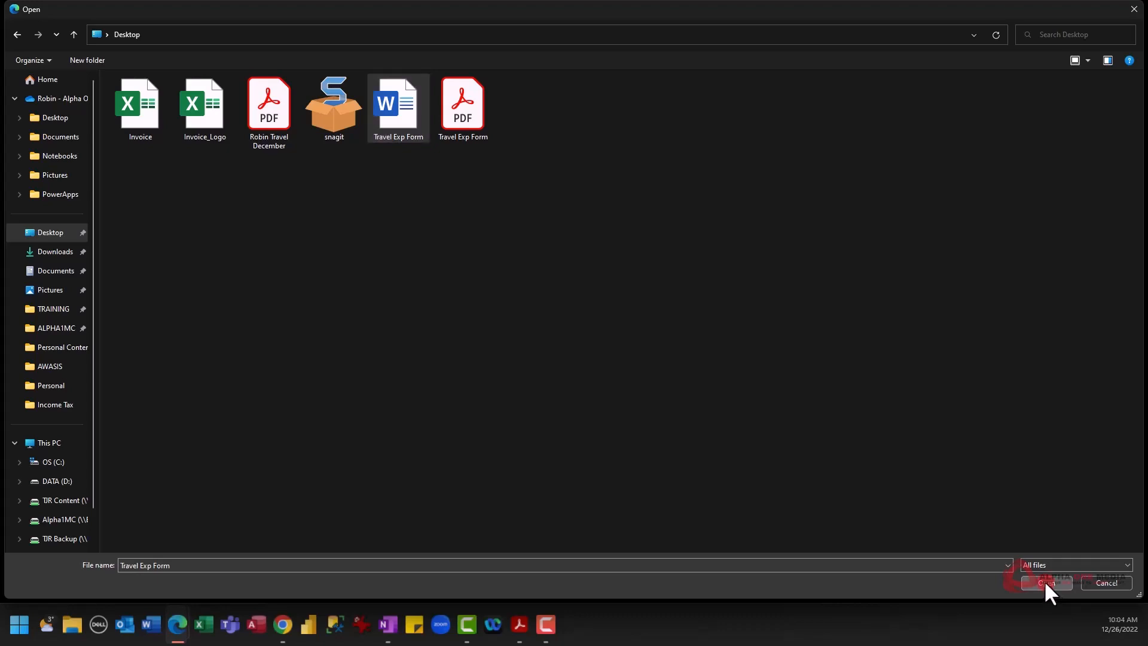
click(1045, 582)
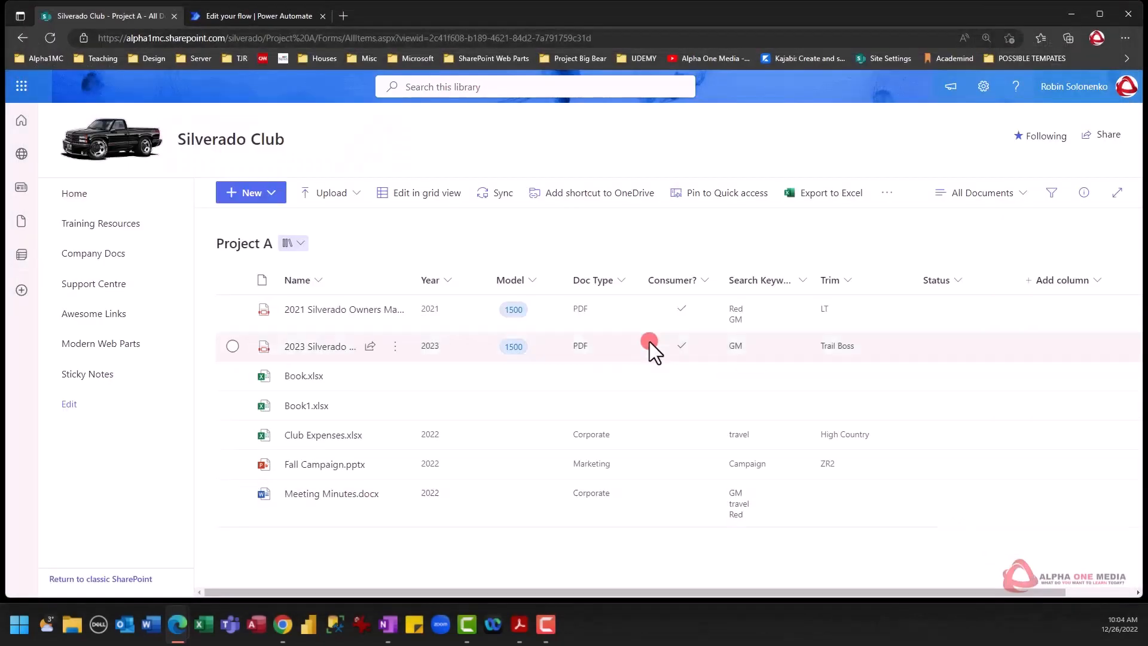
In grid view, set the Status of Travel Exp Form.docx to Approved and exit grid view
click(434, 190)
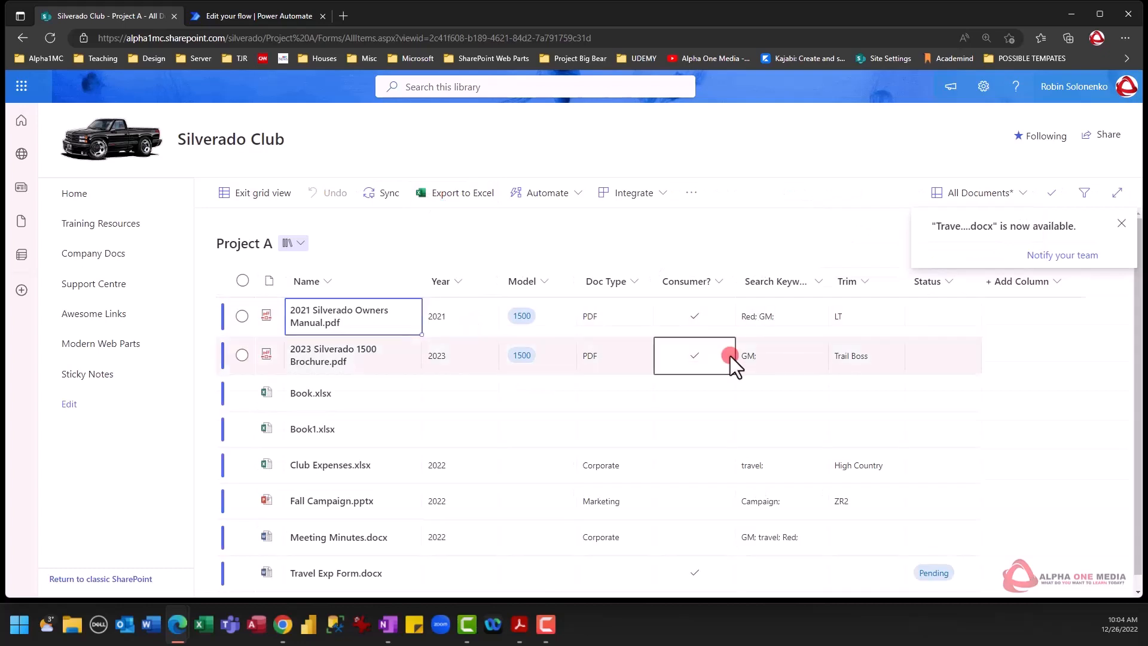
click(930, 559)
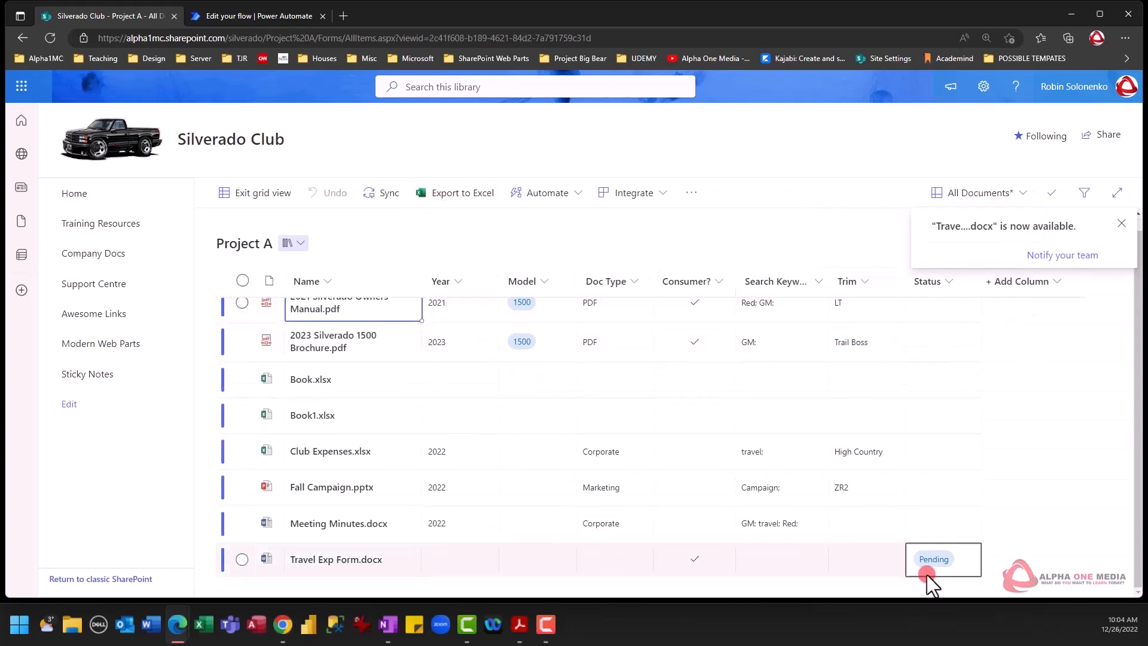
click(956, 559)
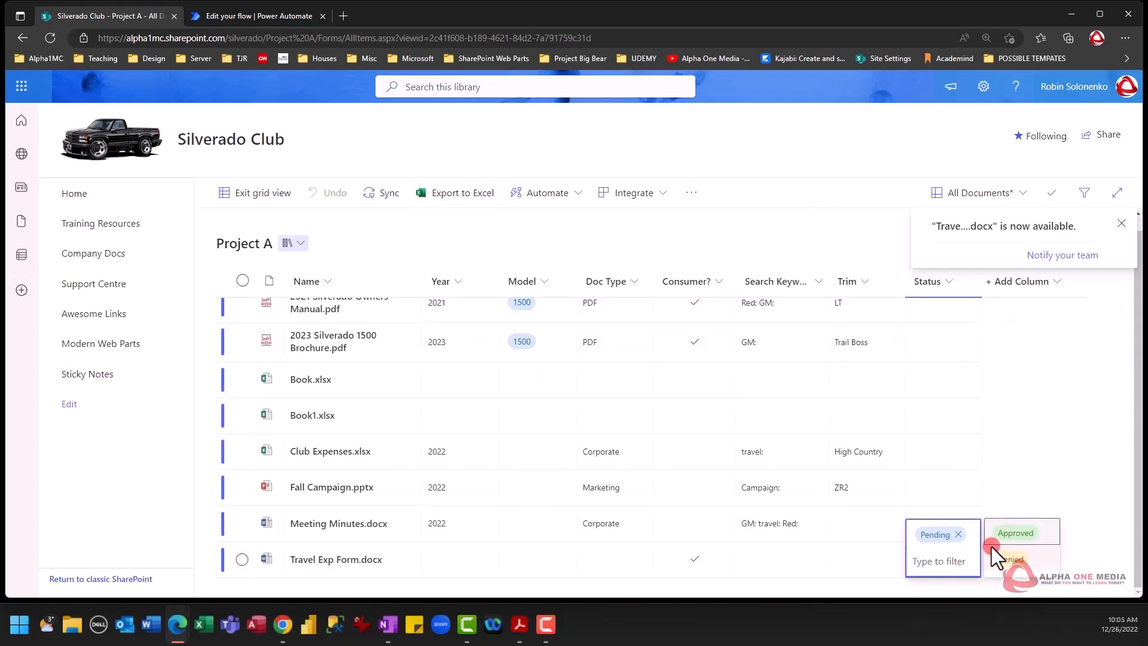
click(1010, 534)
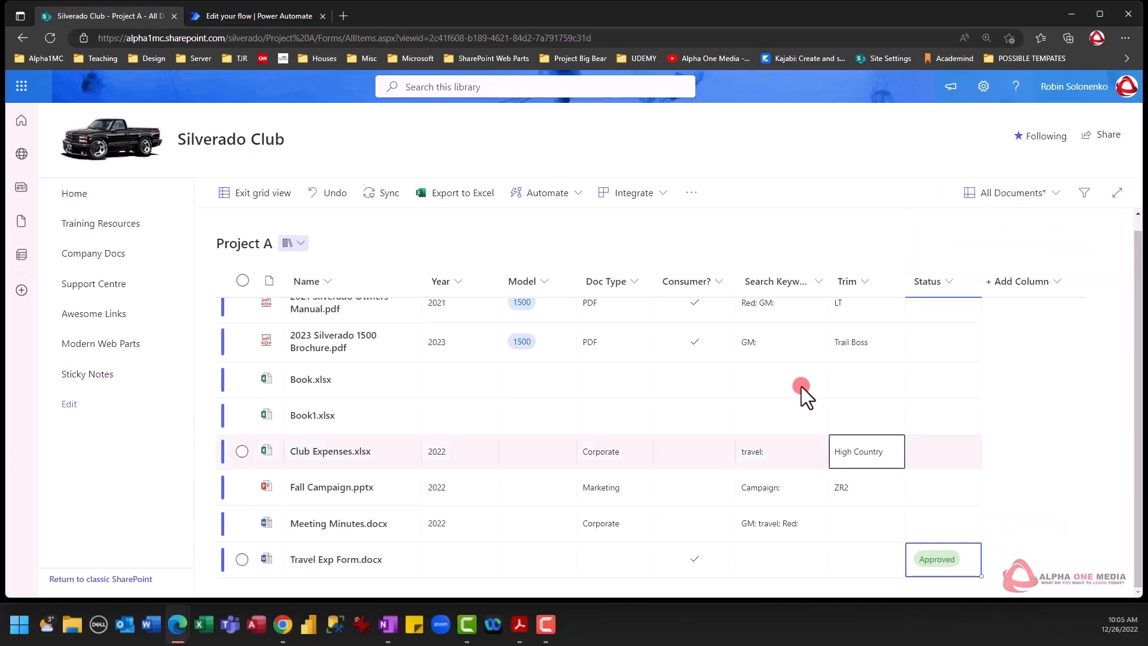
click(257, 194)
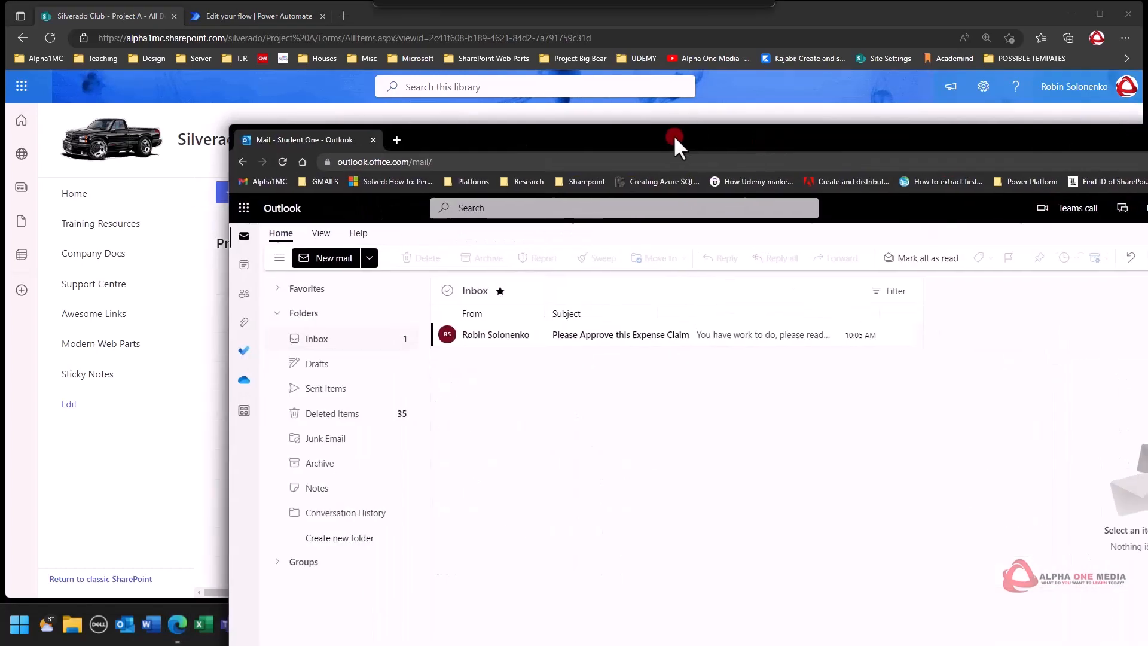
Switch to the approver's Outlook mailbox in Chrome, maximize its window and open the "Please Approve this Expense Claim" email
drag(673, 134, 476, 92)
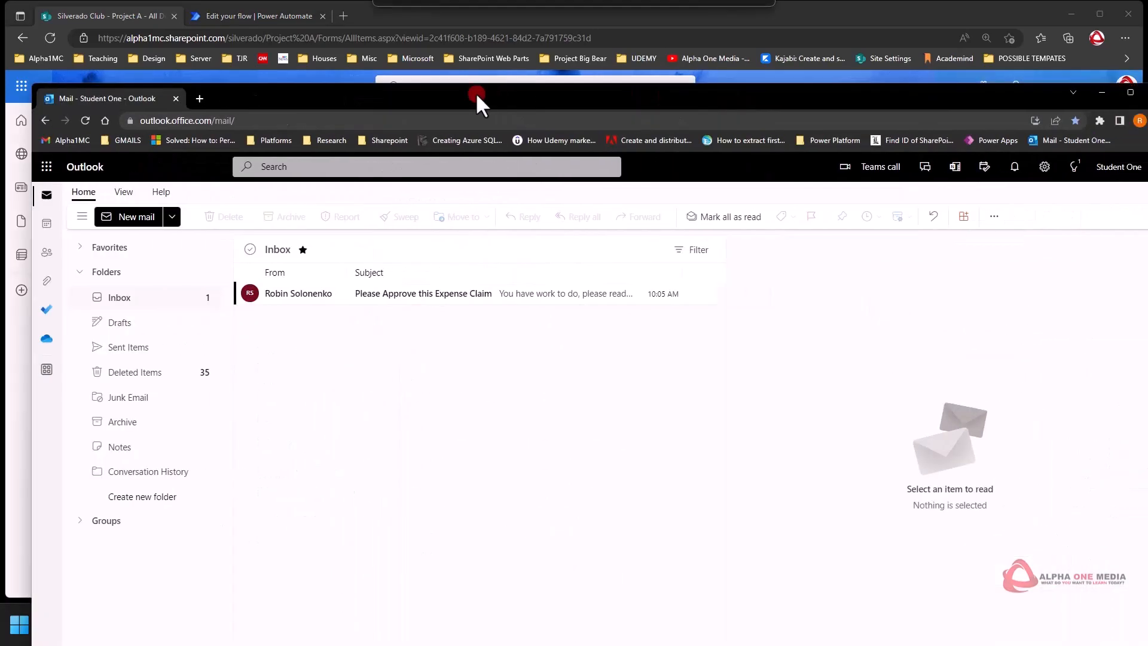
double_click(476, 92)
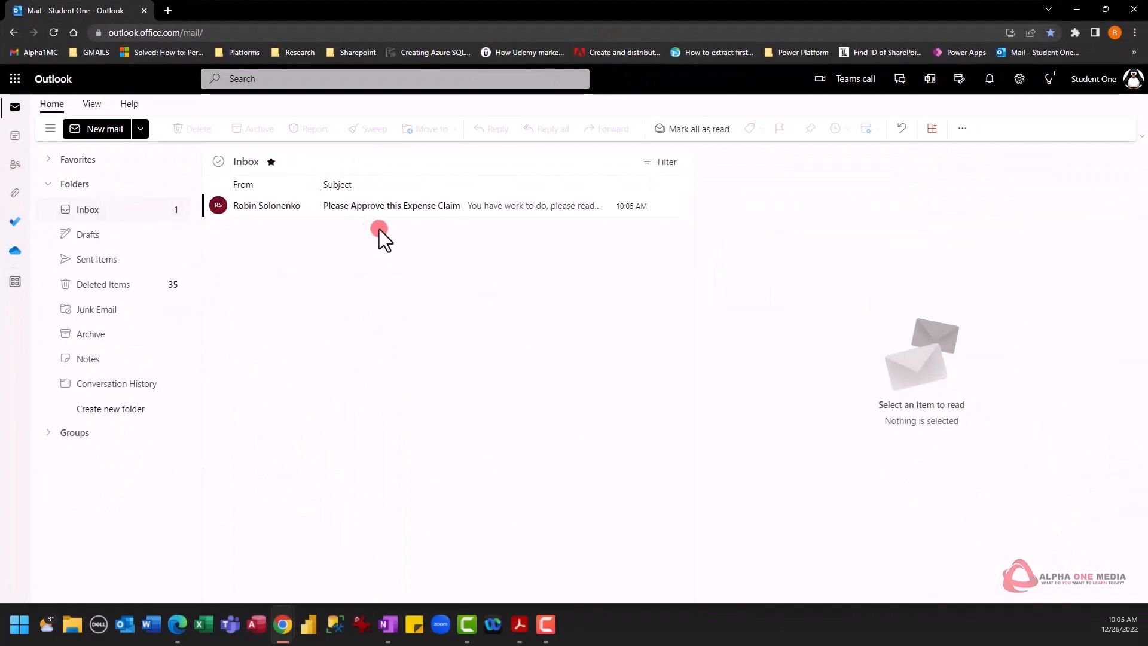
click(414, 205)
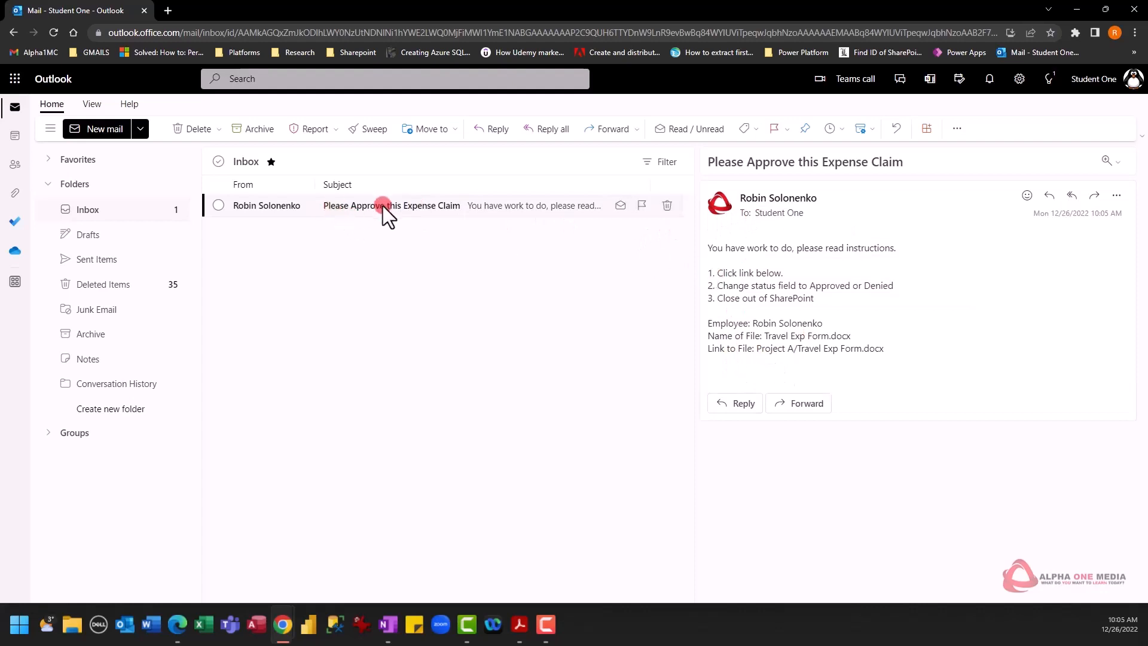
Examine the opened email's instructions and its employee, file name and file link lines
drag(697, 248, 898, 242)
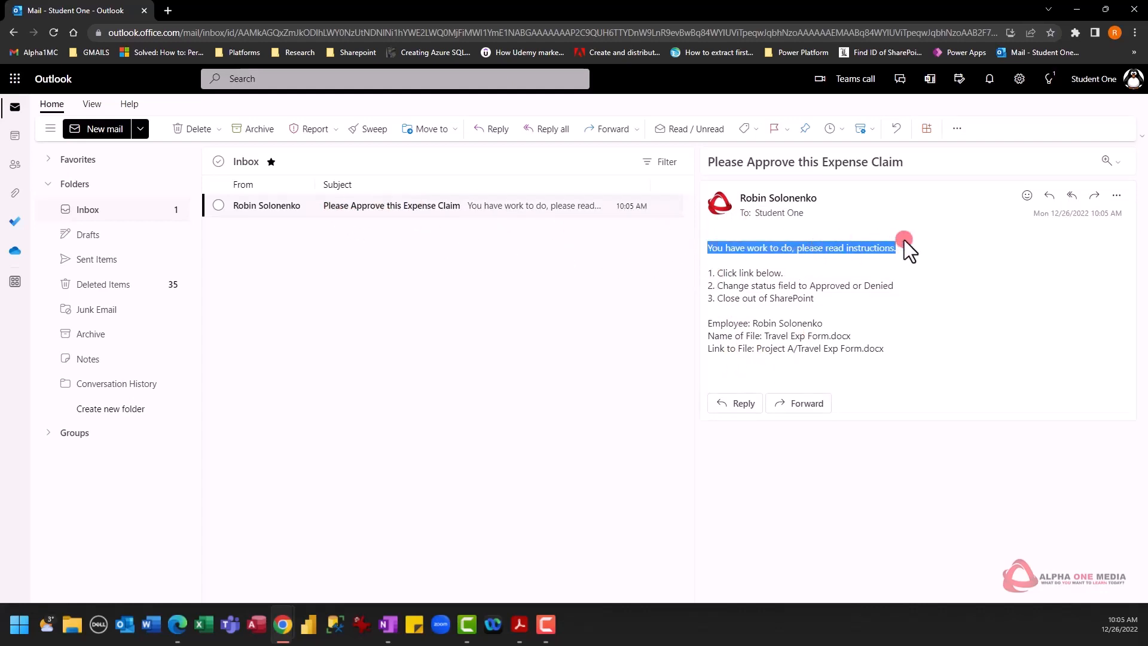
drag(732, 285, 821, 285)
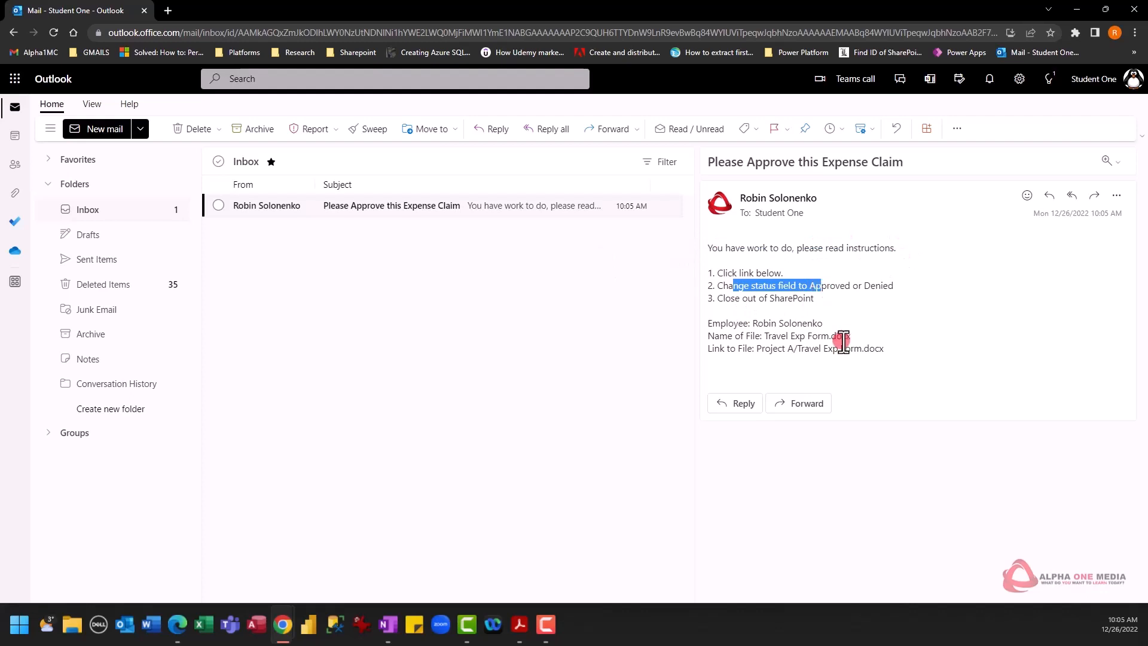
drag(750, 323, 846, 328)
click(763, 351)
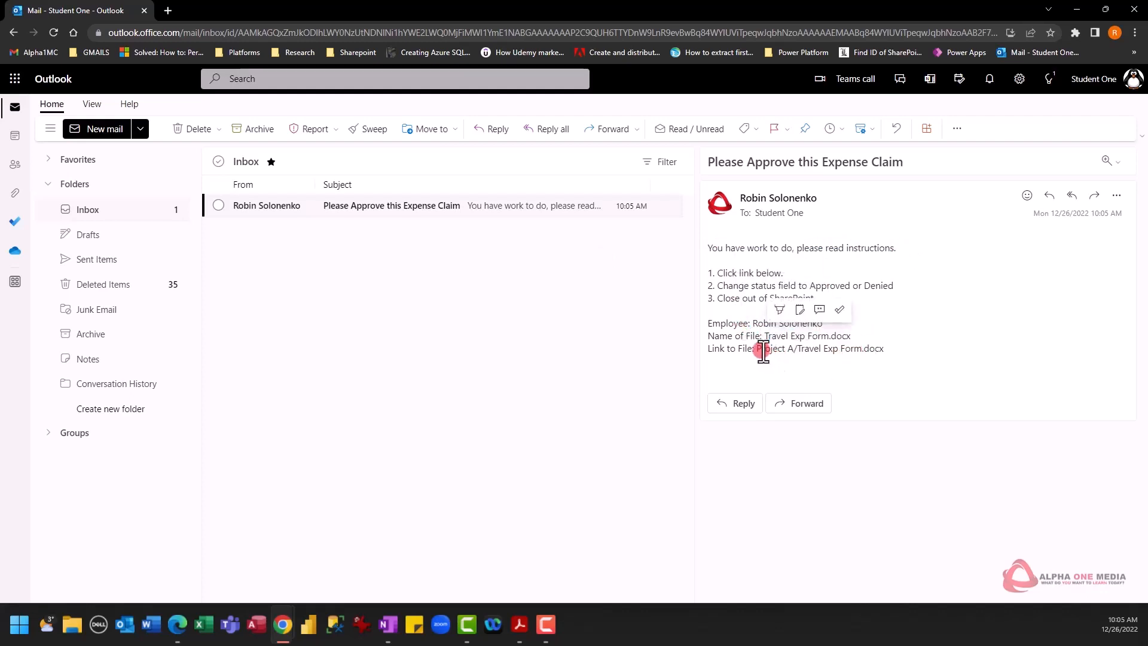
Check the file path given in the Link to File line of the approval email
drag(764, 352, 850, 350)
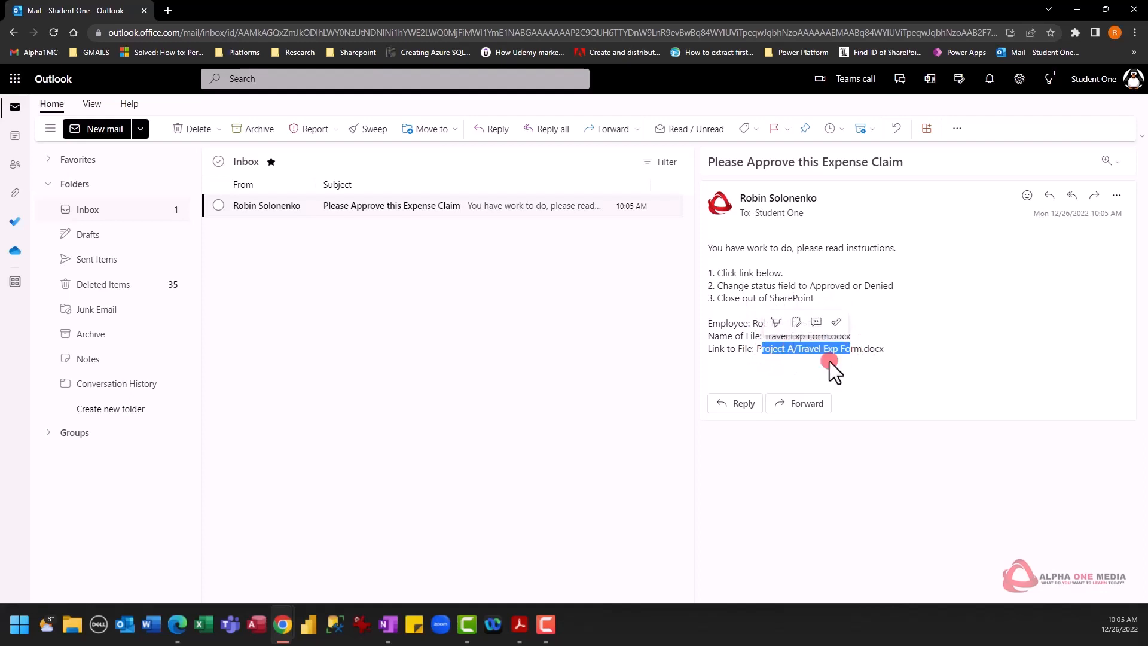
click(815, 363)
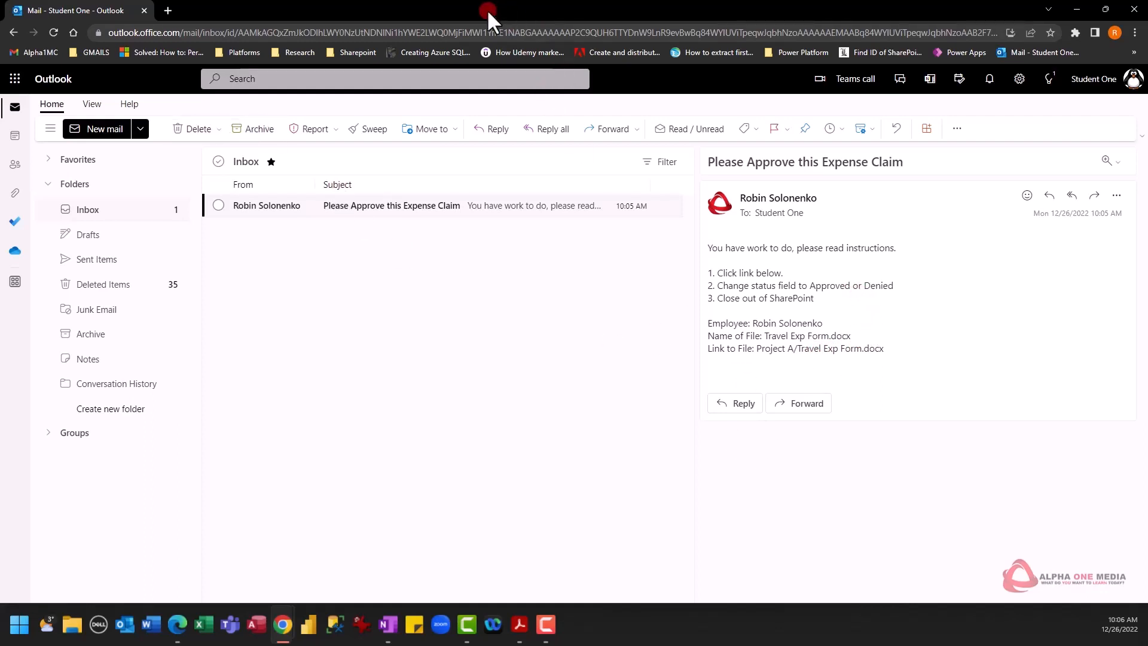
drag(784, 349, 901, 348)
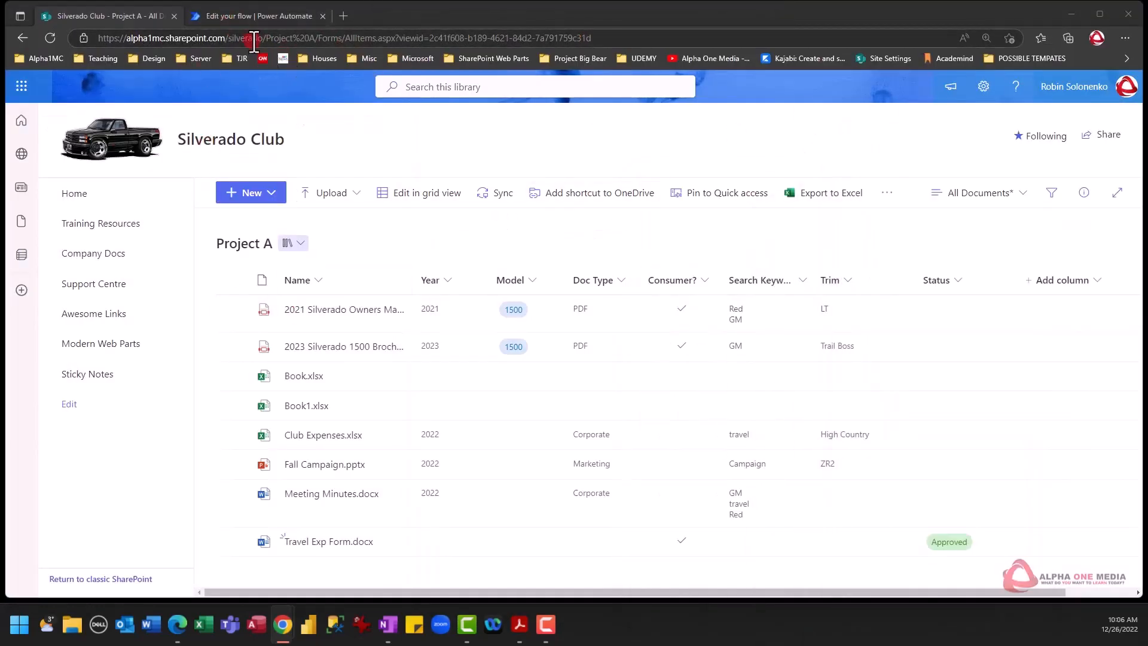
Switch to Power Automate and open the details of the "When a new file is added in SharePoint" flow to check its run history
click(246, 13)
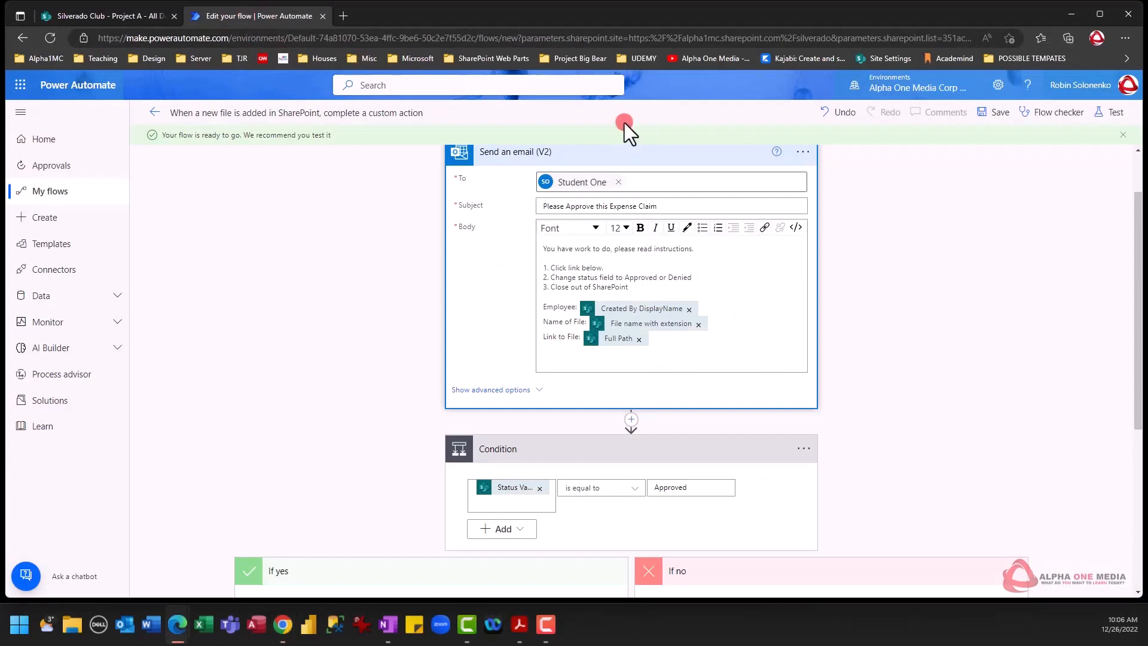
click(71, 193)
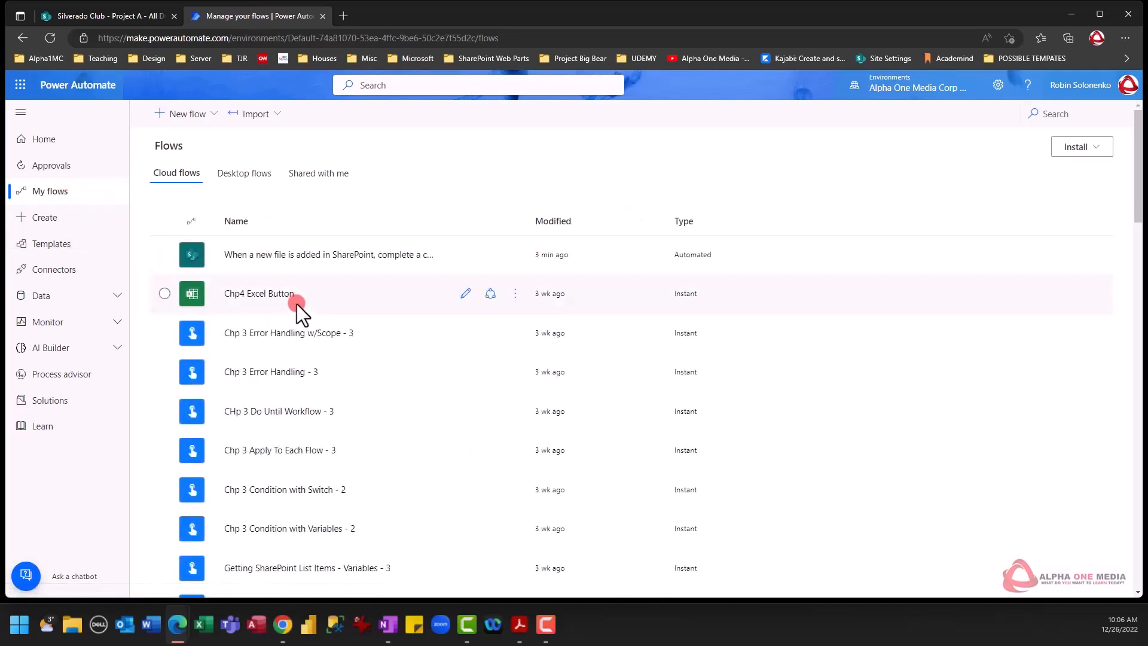
click(372, 254)
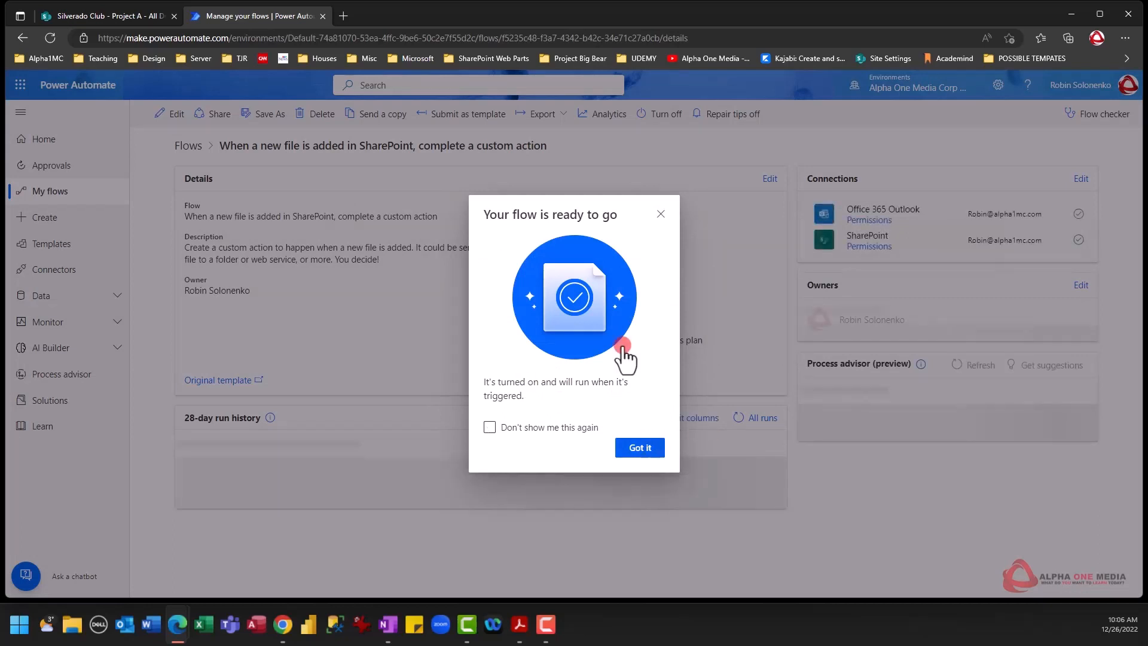
click(660, 214)
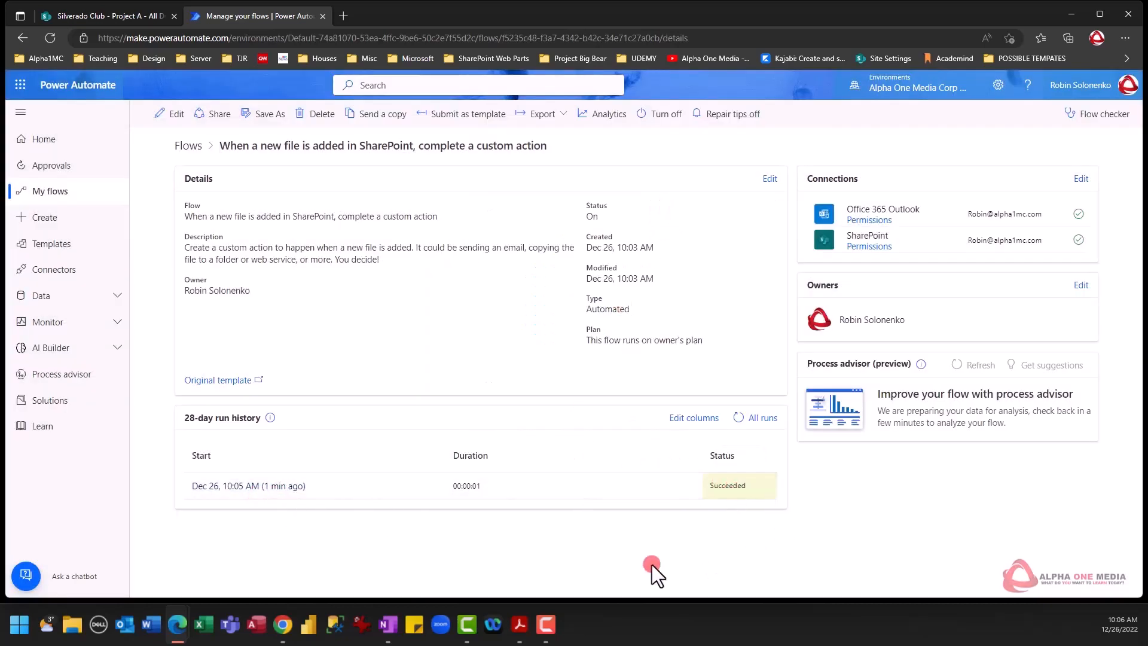
Review the subject and body of the "You have been approved" email in desktop Outlook, and recheck the approver's expense claim email
click(116, 14)
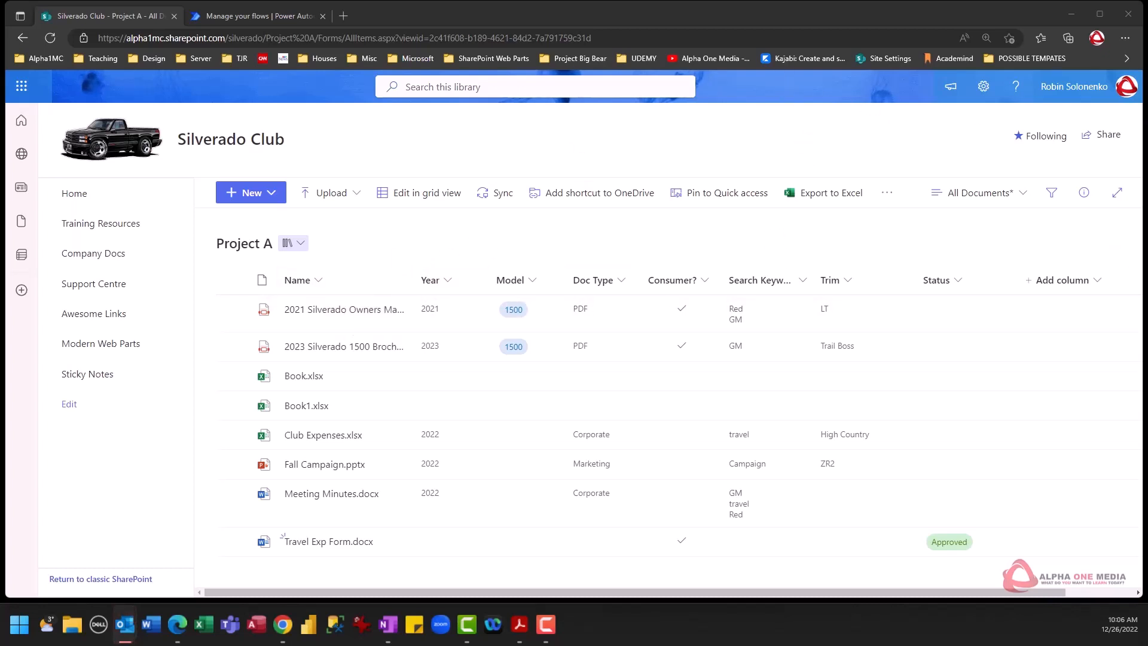
drag(1147, 27, 433, 44)
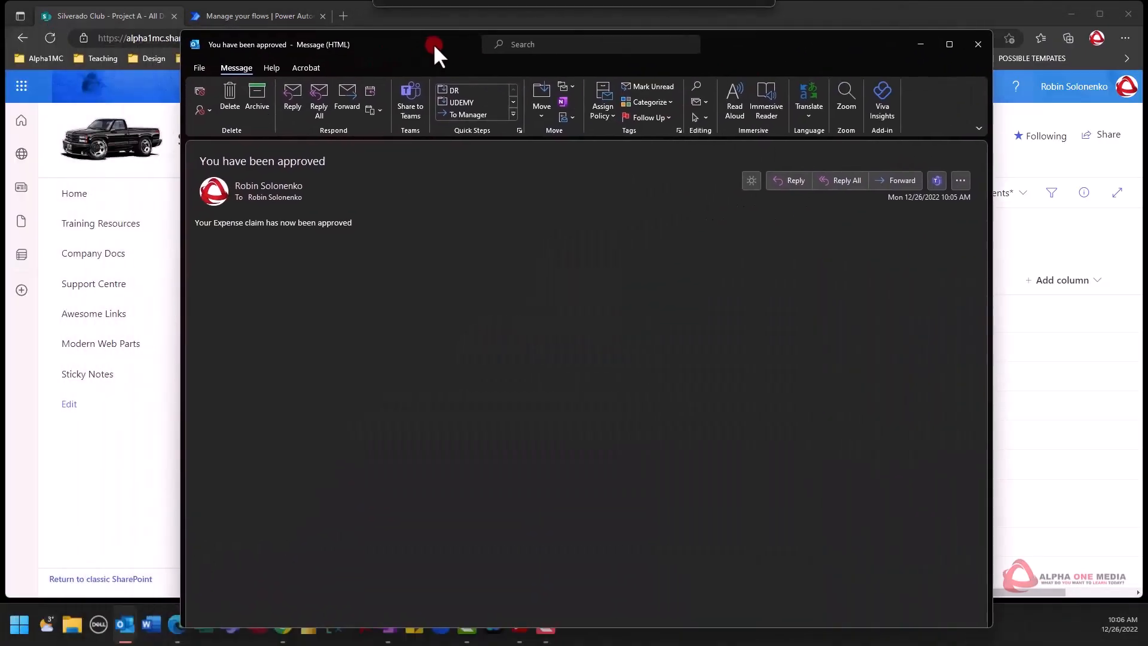
drag(205, 160, 351, 160)
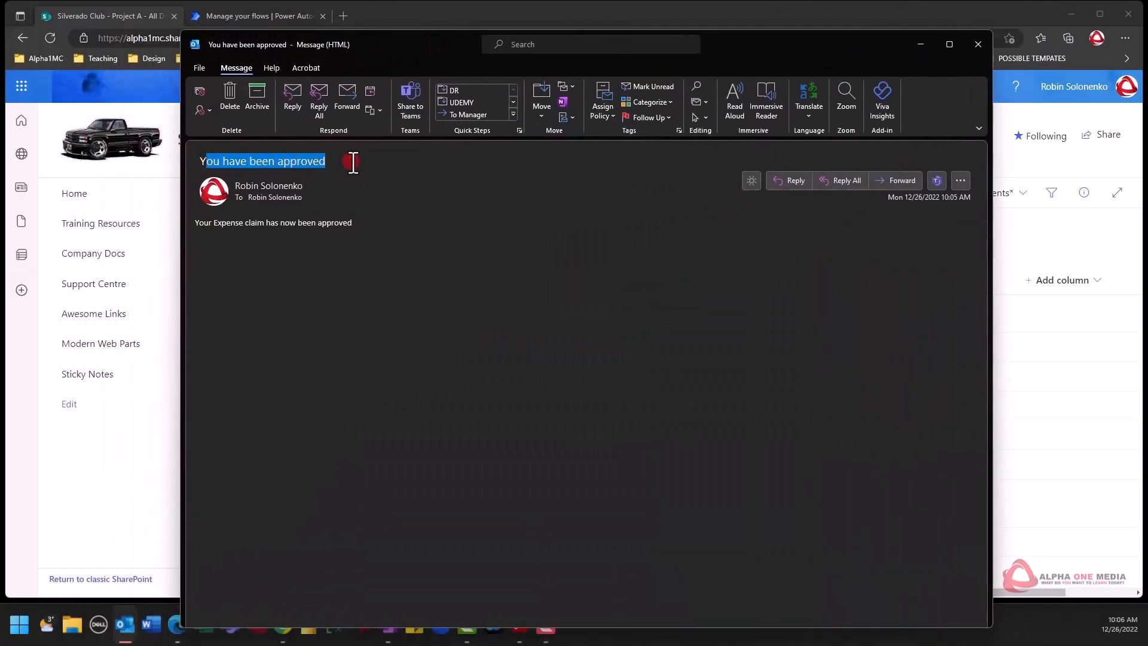
drag(184, 235, 342, 231)
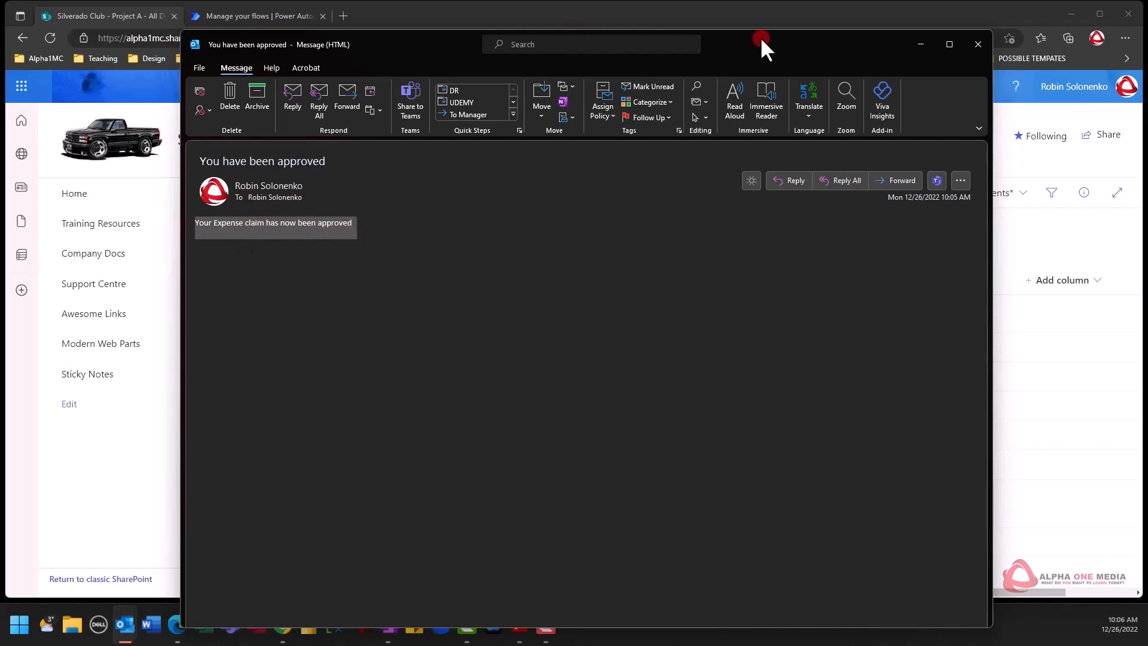
drag(761, 38, 1147, 56)
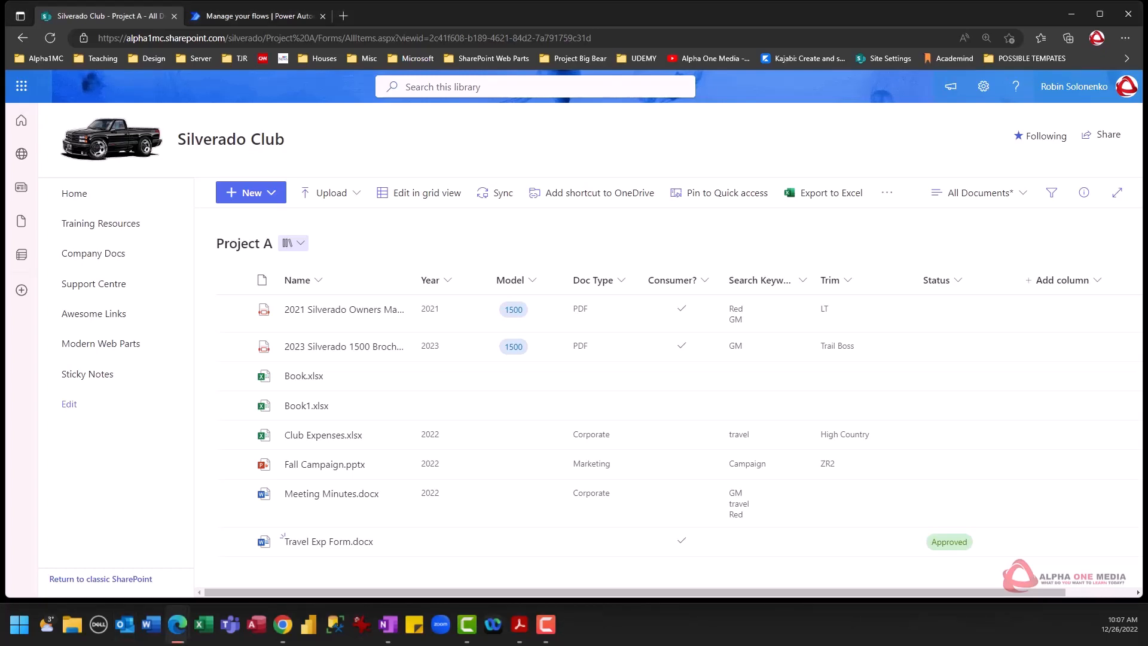
drag(1147, 96, 530, 89)
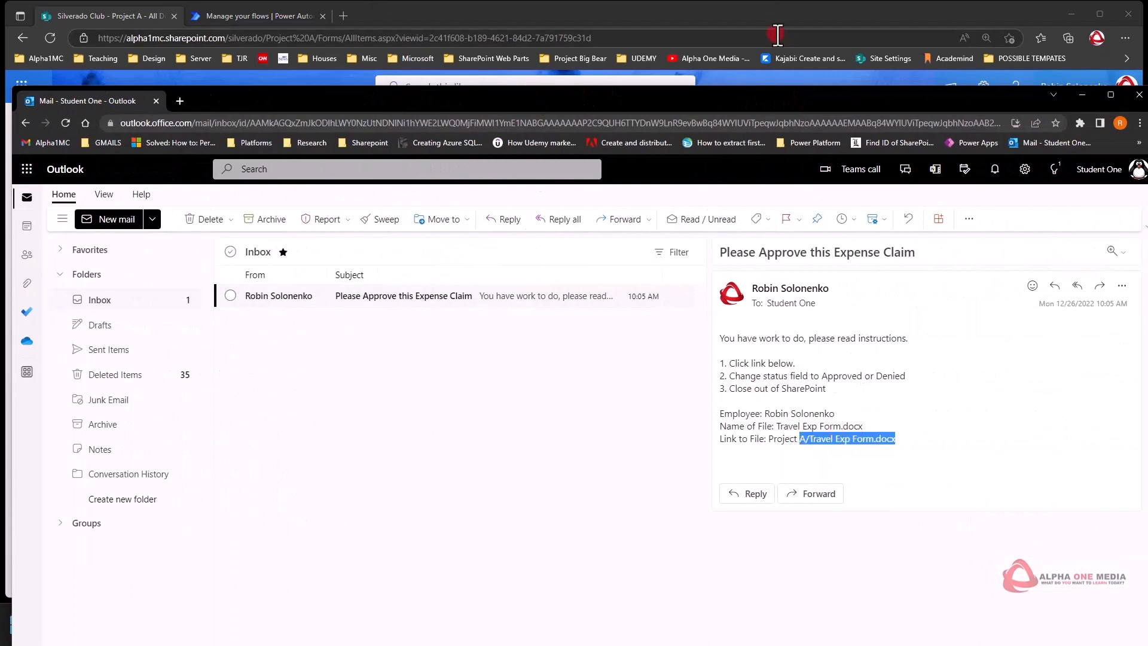
drag(721, 98, 1147, 100)
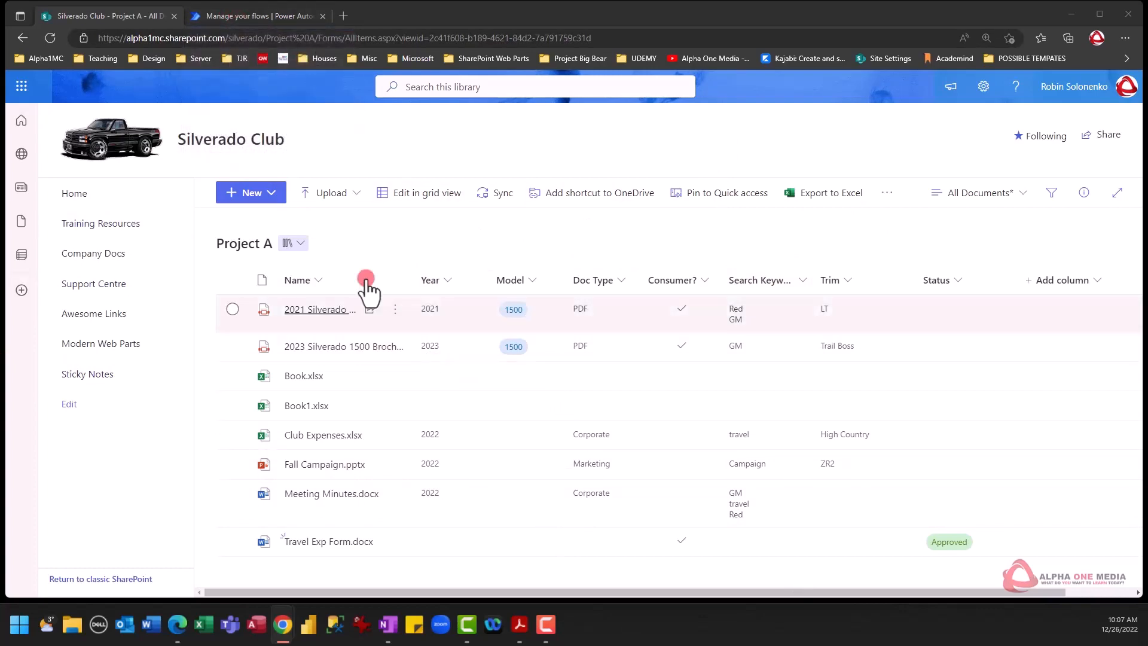
Look up Power Automate in the Microsoft 365 app launcher, view the list of own flows, and return to the Project A library
click(246, 16)
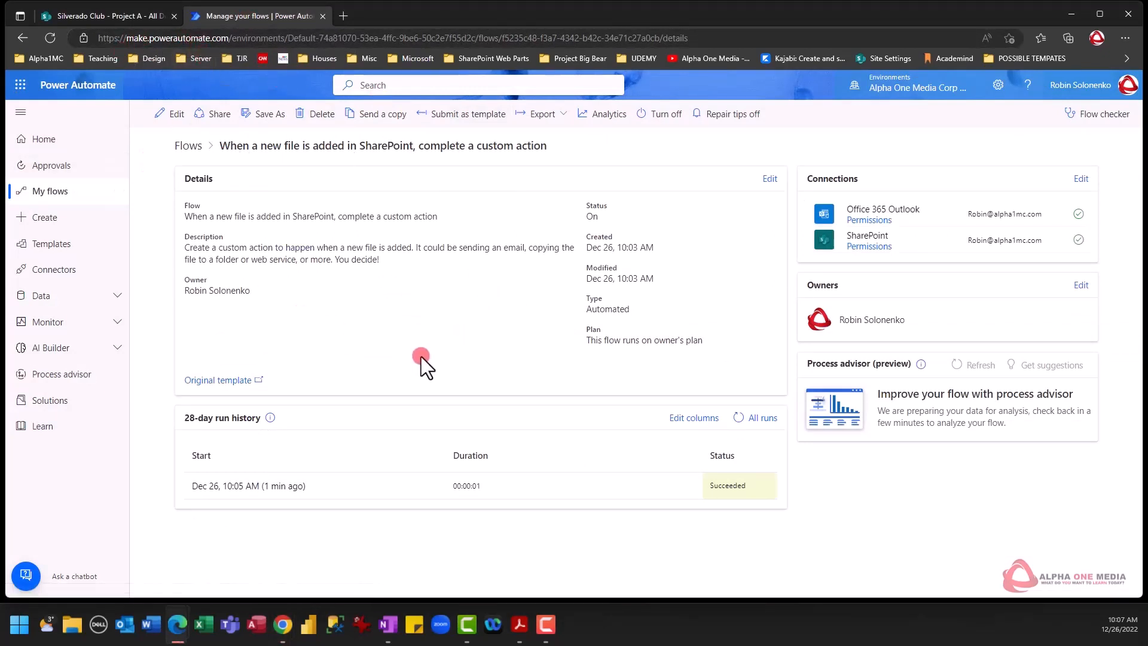
click(22, 85)
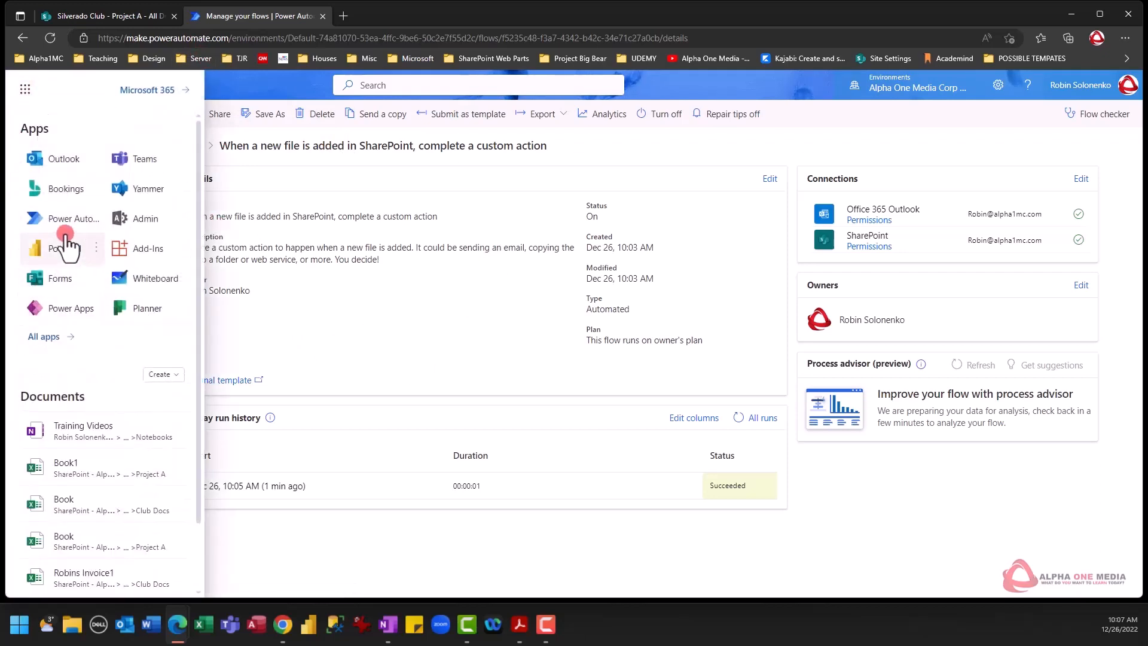
click(50, 222)
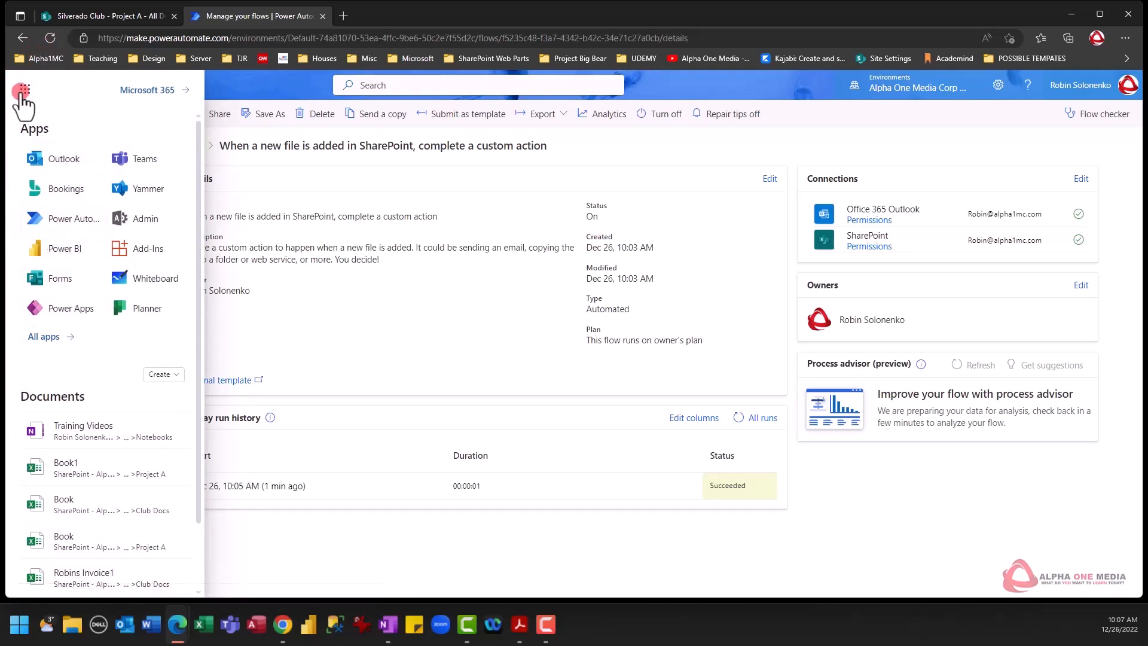
click(25, 89)
click(50, 193)
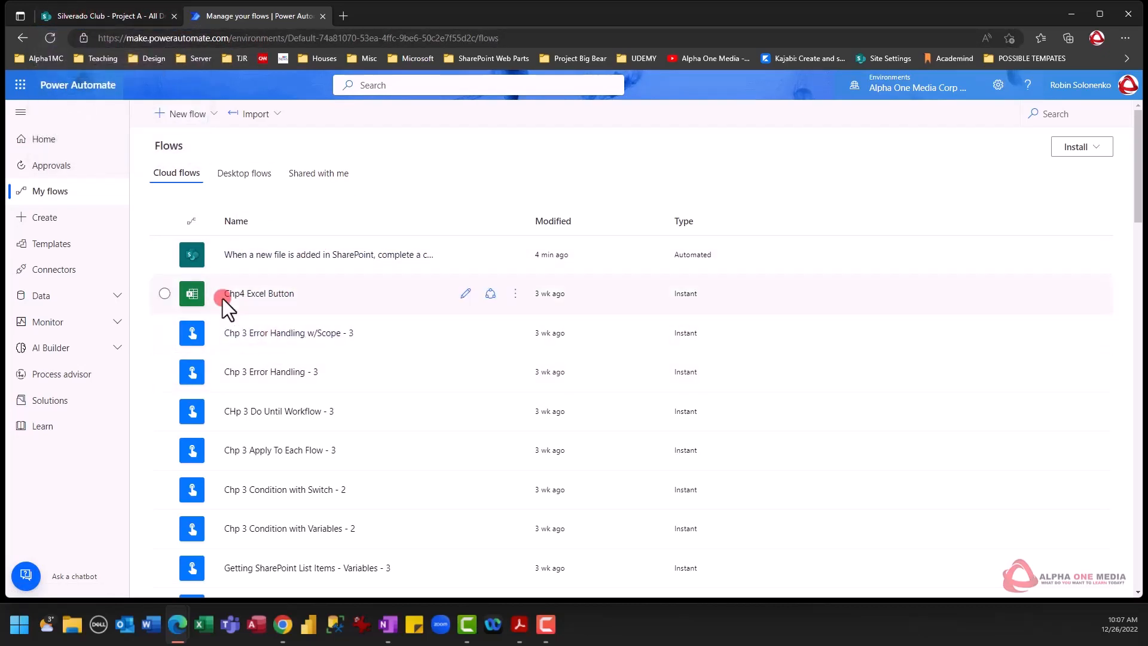
click(119, 10)
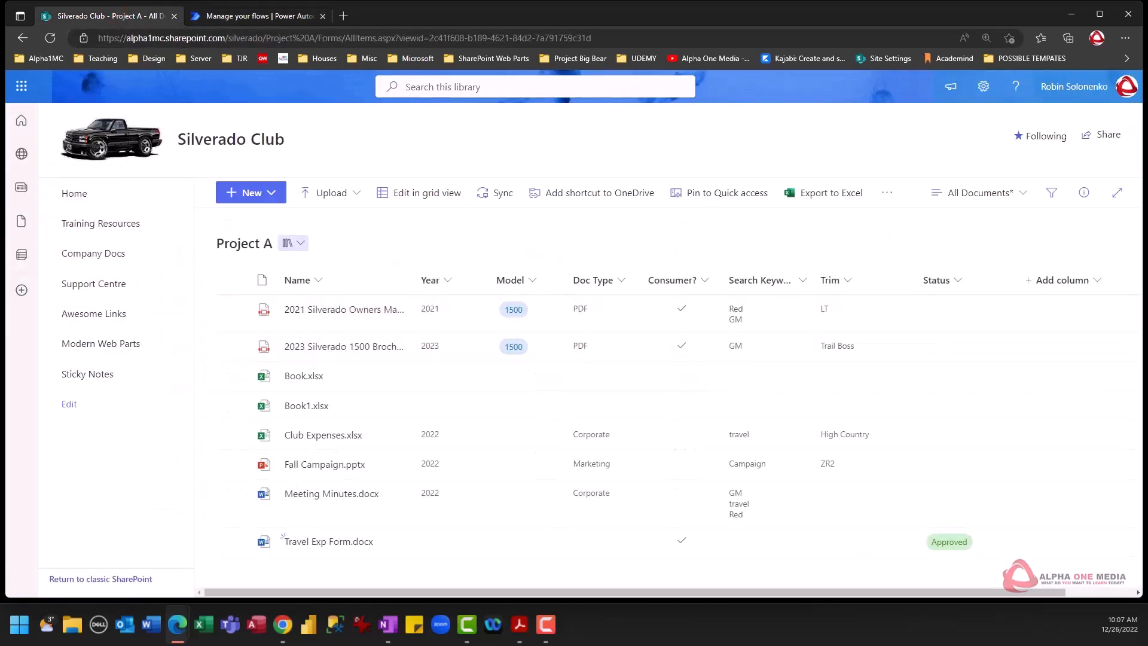